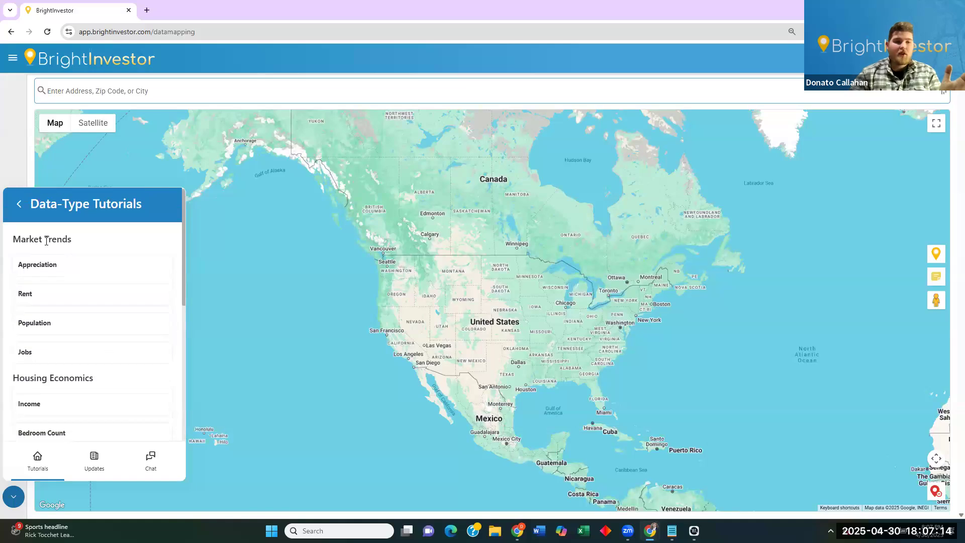
# Browse the help center's Updates feed and Chat, then close the help widget.
pyautogui.click(20, 211)
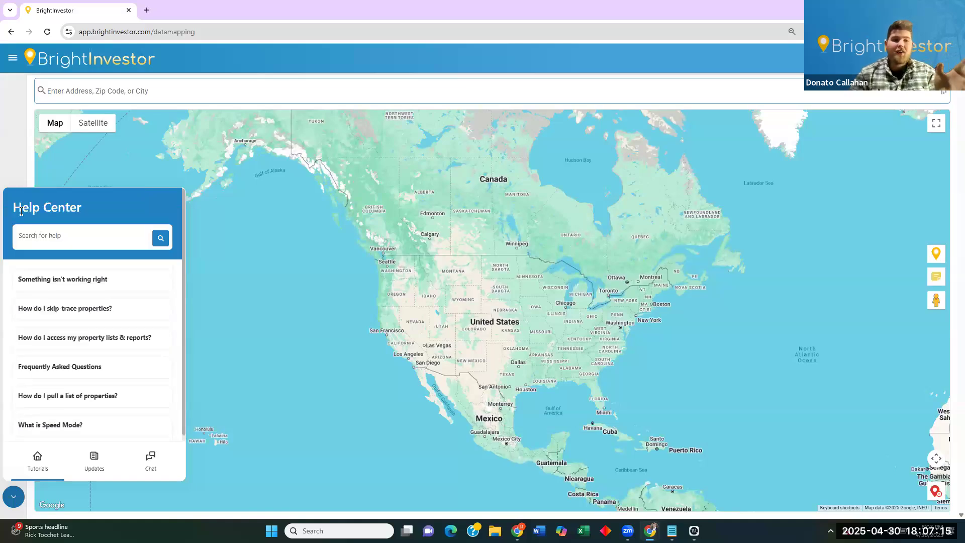
pyautogui.click(95, 462)
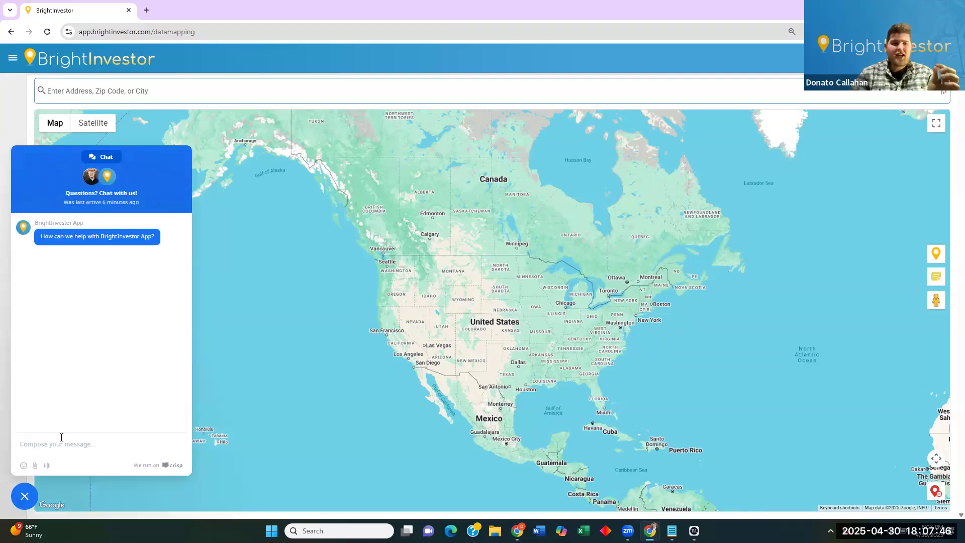
pyautogui.click(24, 497)
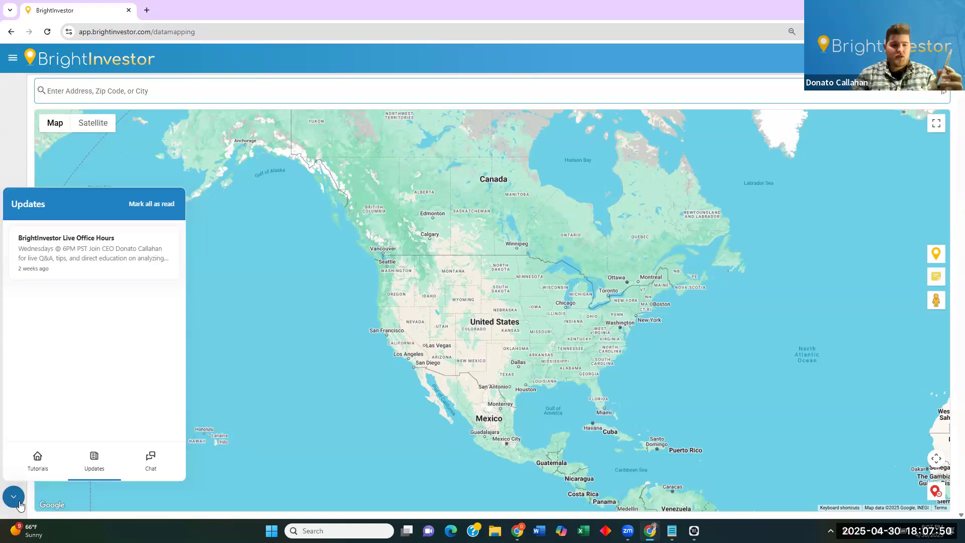
pyautogui.click(21, 494)
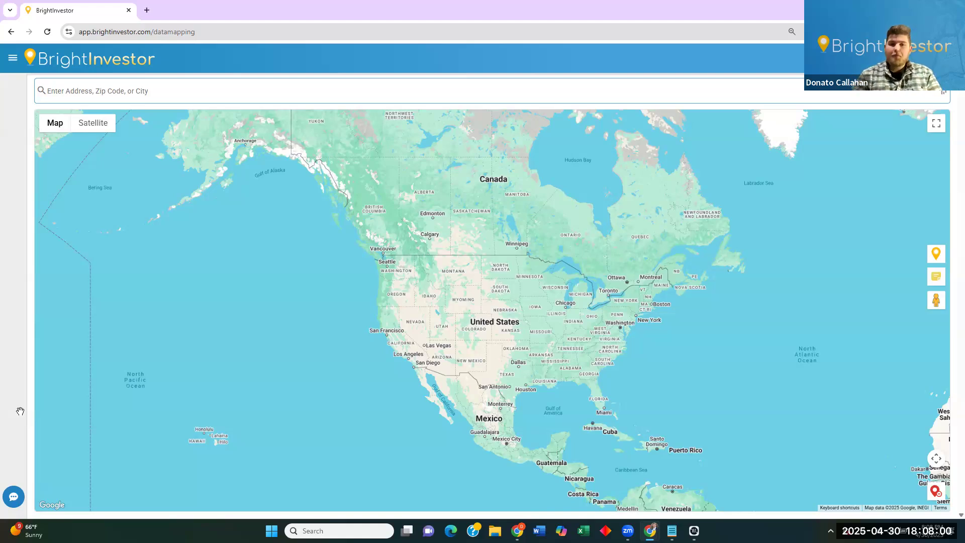
# Search 'columbus', choose Columbus, OH, USA, and start a deal search there.
pyautogui.click(471, 92)
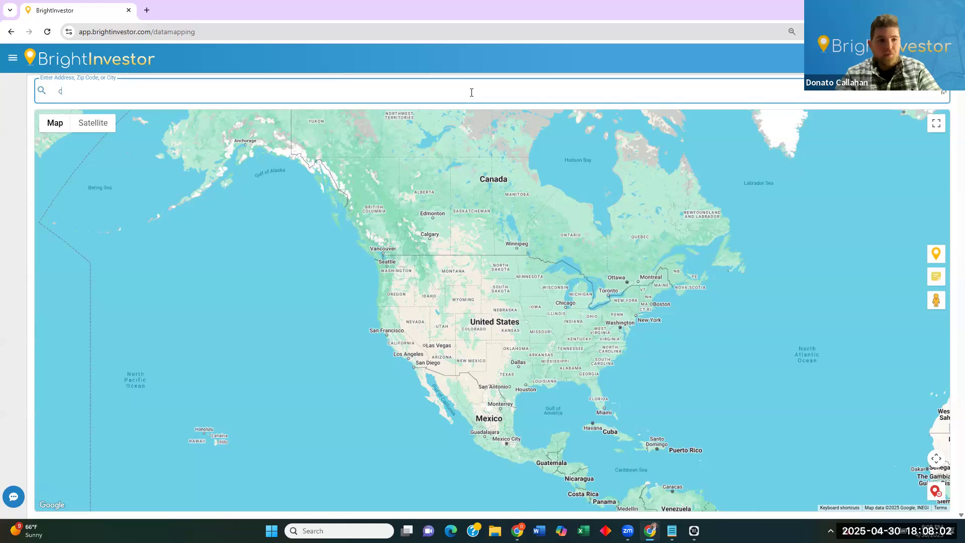
pyautogui.write('columbus')
pyautogui.click(447, 107)
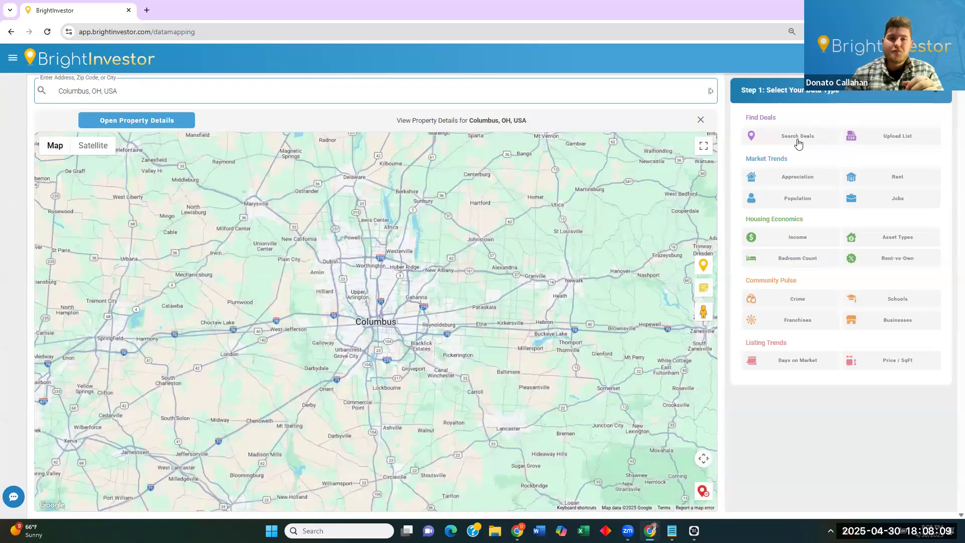
pyautogui.click(797, 135)
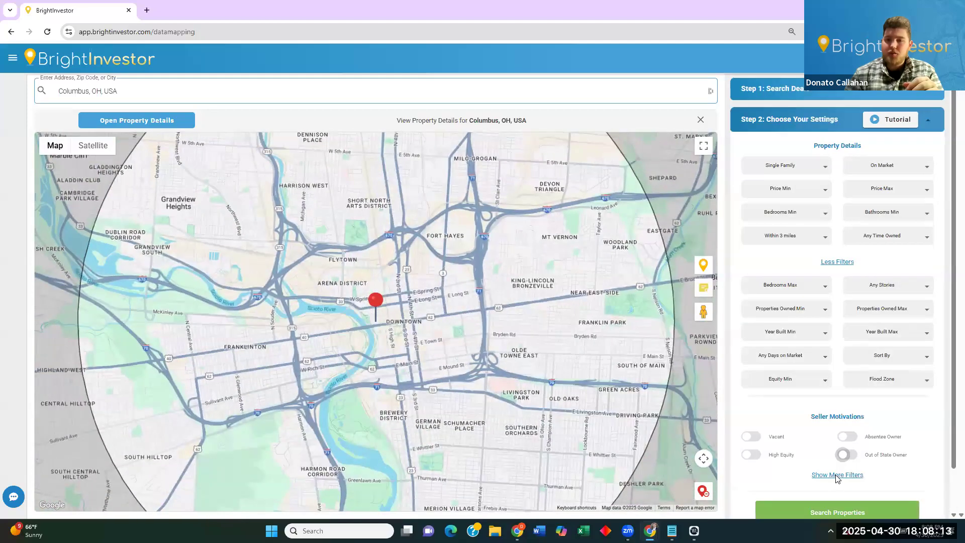
# Expand More Filters and scroll to Year Built, Properties Owned, Equity Min and Flood Zone.
pyautogui.click(837, 475)
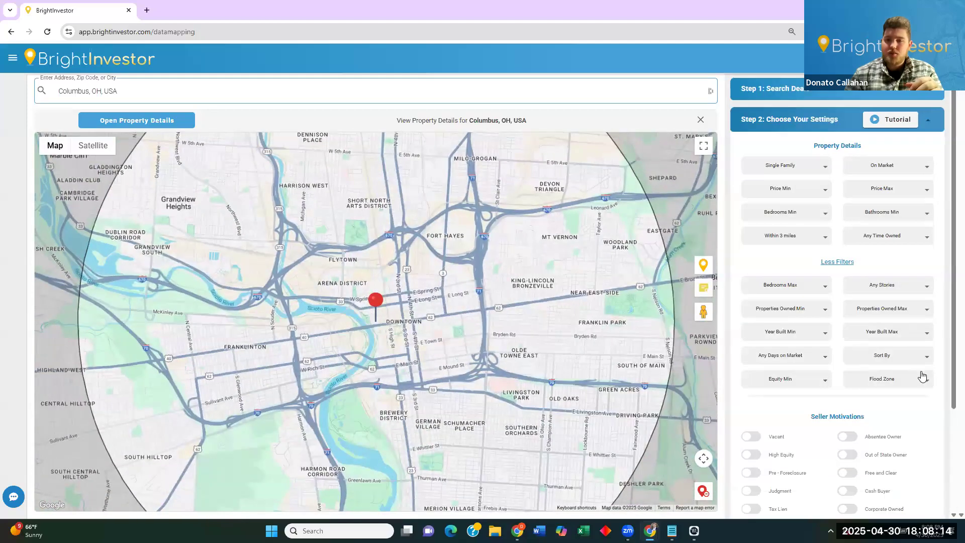
pyautogui.scroll(-1, 920, 375)
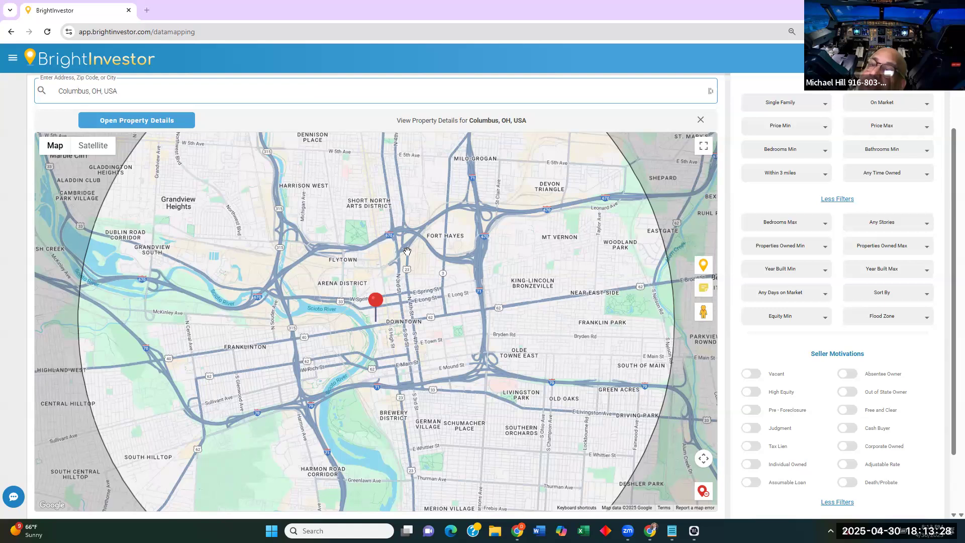
# Zoom the map out and close the View Property Details bar for Columbus.
pyautogui.scroll(-1, 520, 245)
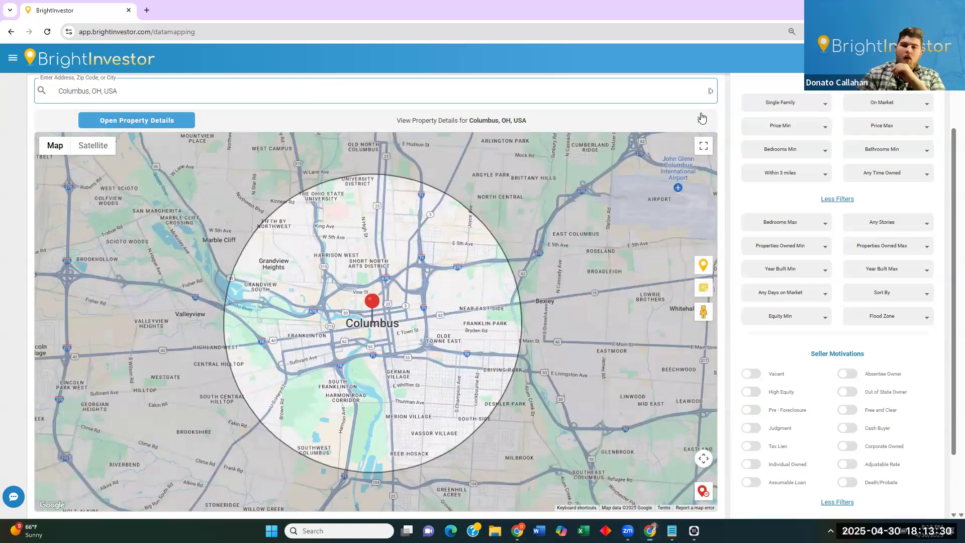
pyautogui.click(700, 120)
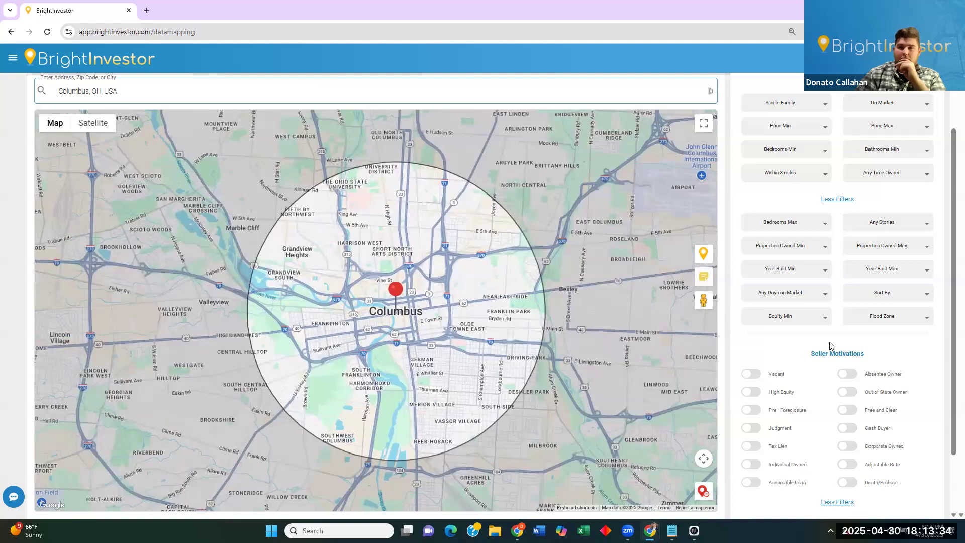
pyautogui.scroll(-1, 831, 344)
pyautogui.scroll(3, 831, 345)
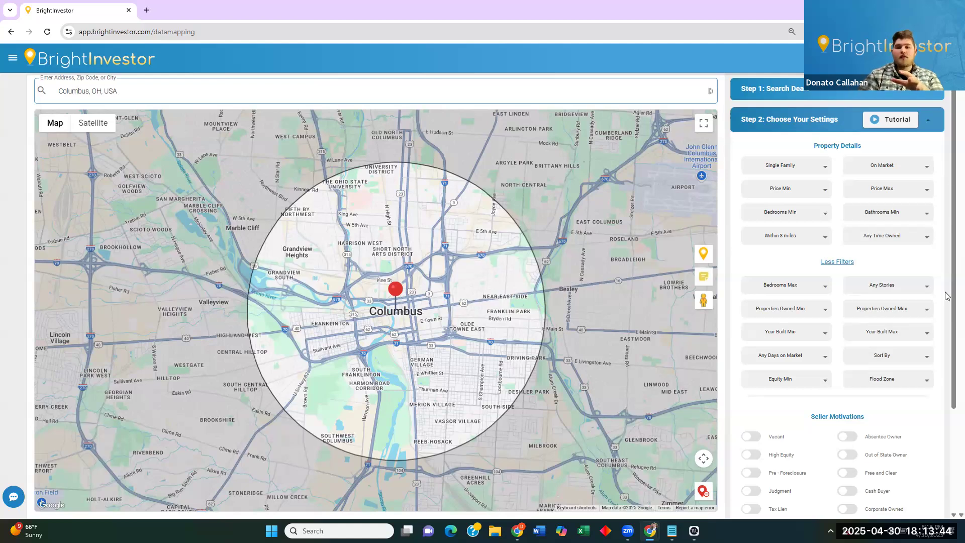
pyautogui.scroll(-2, 889, 403)
pyautogui.scroll(2, 910, 394)
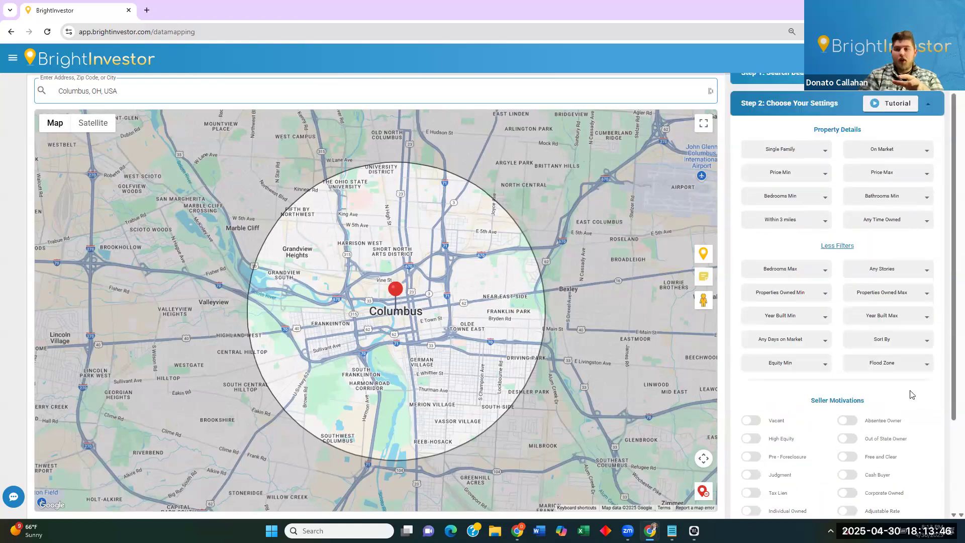
pyautogui.scroll(-1, 940, 401)
pyautogui.scroll(-1, 940, 401)
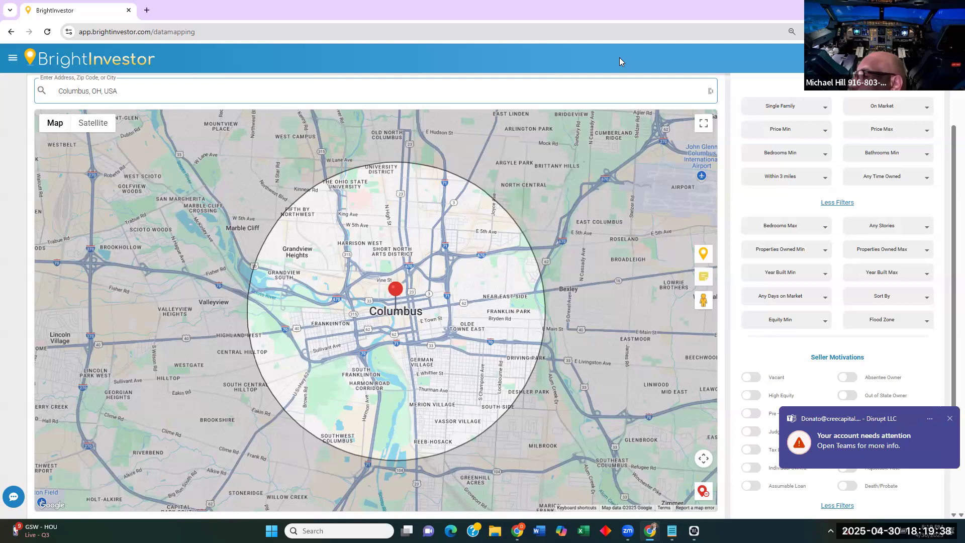
# Dismiss the Teams notification covering the Seller Motivations options.
pyautogui.click(949, 419)
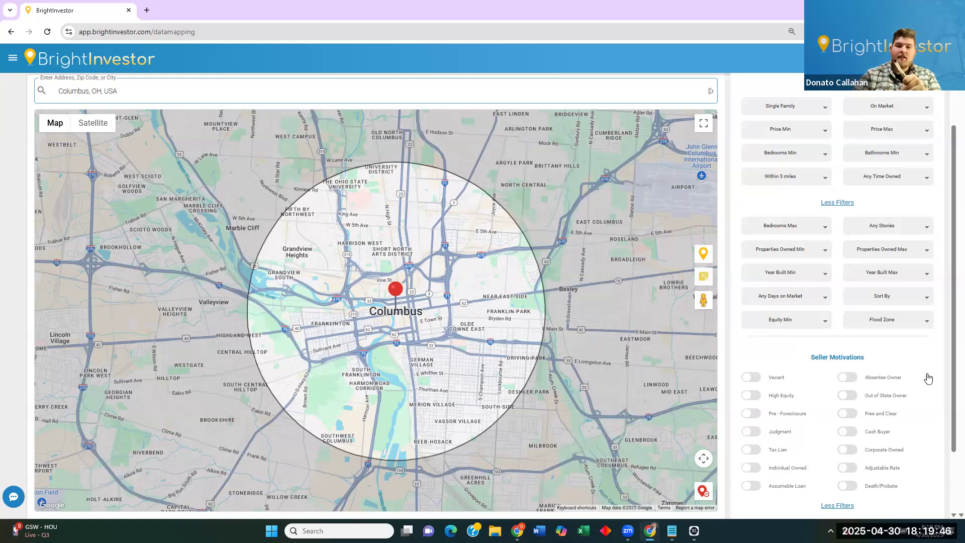
# Go to My Property Lists, scroll the saved lists, and enlarge the page to 125%.
pyautogui.click(880, 59)
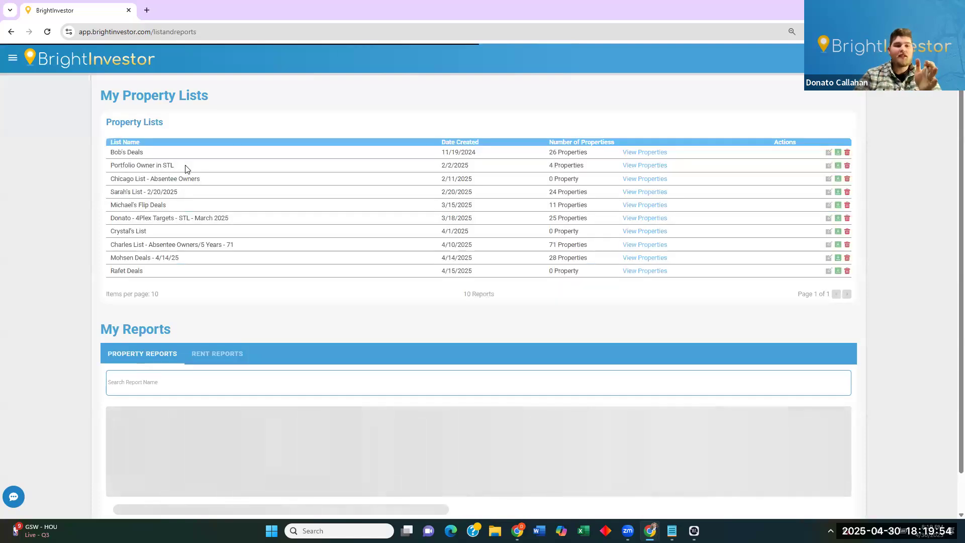
pyautogui.scroll(-2, 951, 279)
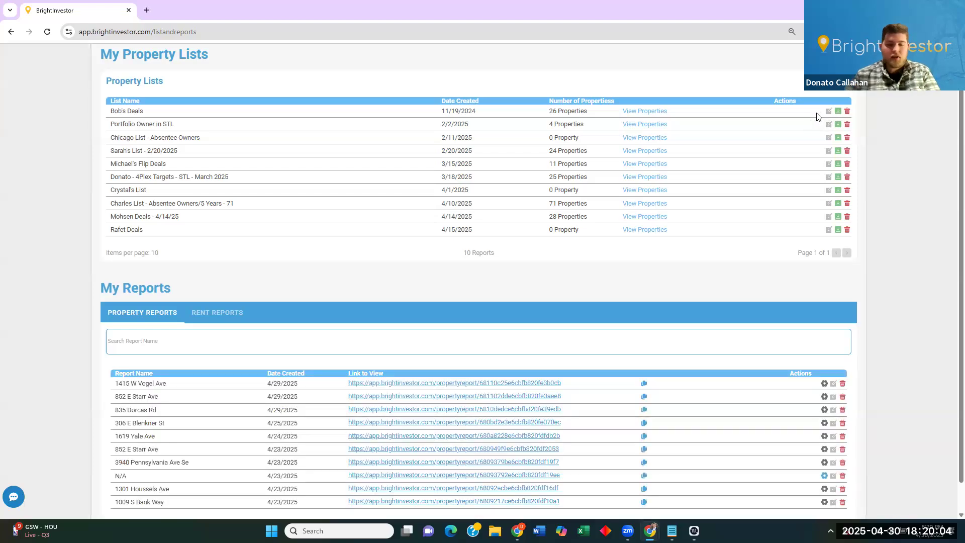
pyautogui.hotkey('ctrl', '+')
pyautogui.hotkey('ctrl', '+')
pyautogui.hotkey('ctrl', '+')
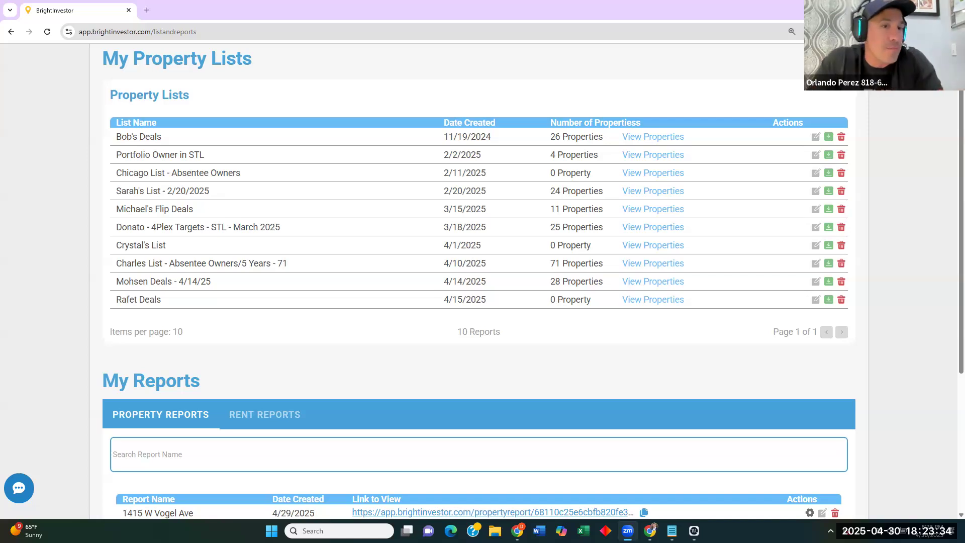
# Reduce the browser page zoom from 125% back to 100%.
pyautogui.click(792, 33)
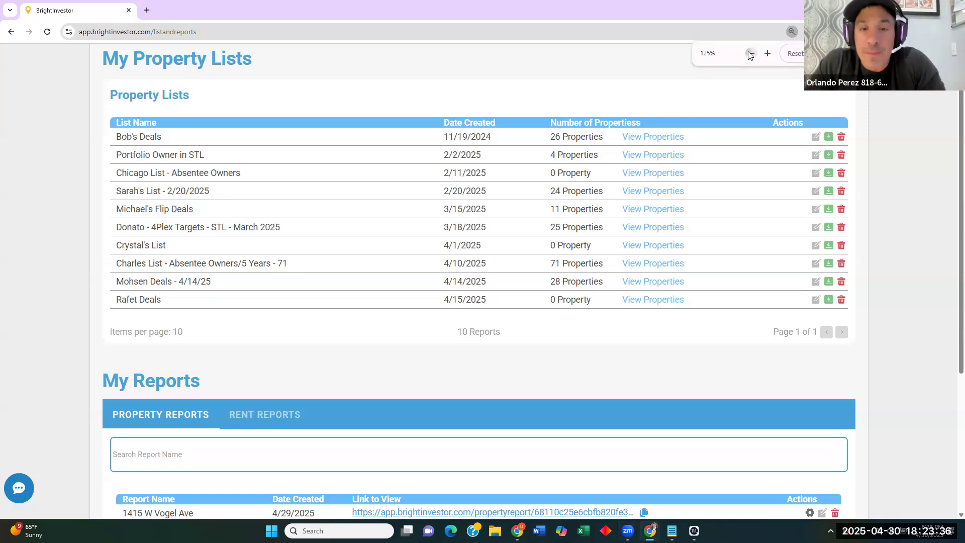
pyautogui.click(750, 54)
pyautogui.click(750, 53)
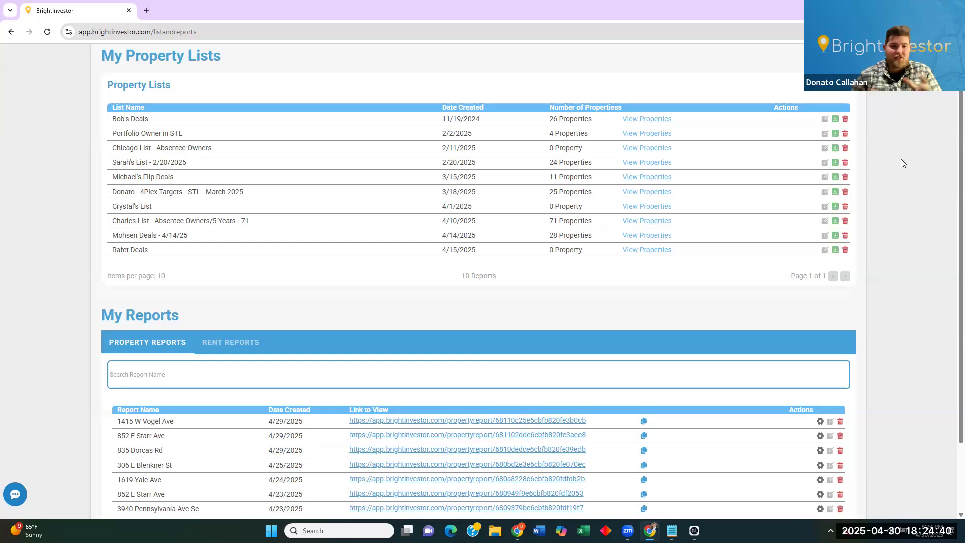
pyautogui.scroll(1, 900, 159)
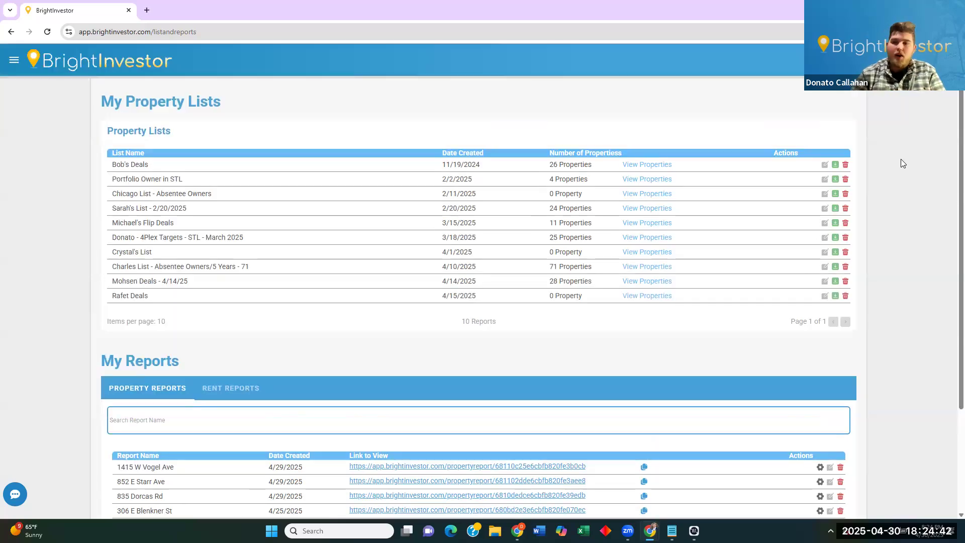
# Follow a property list's View Properties link to the data-mapping map.
pyautogui.click(643, 212)
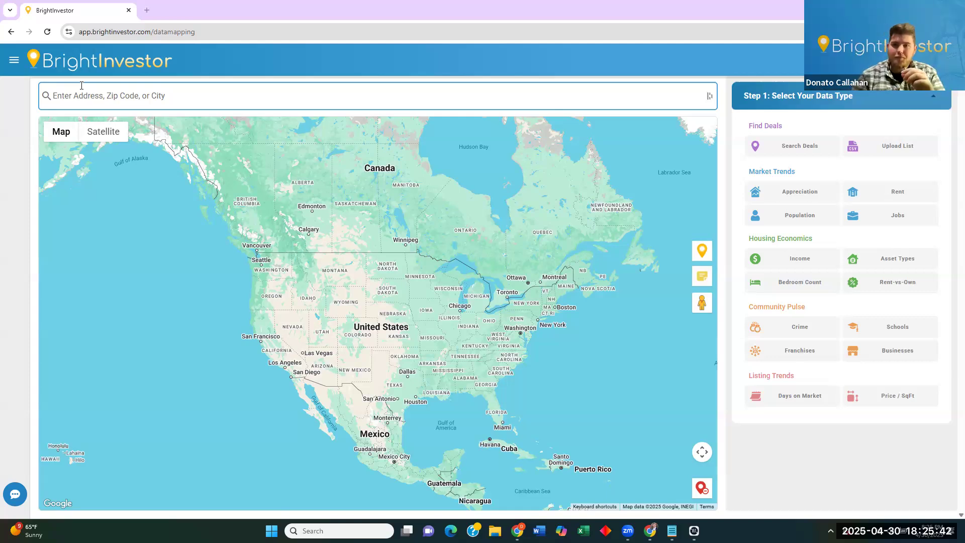
pyautogui.scroll(3, 390, 372)
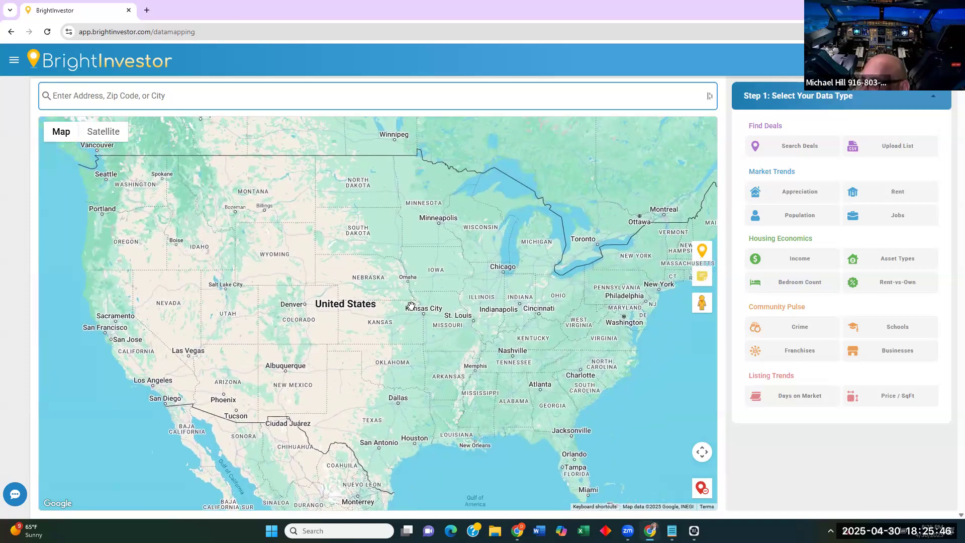
pyautogui.scroll(-2, 411, 305)
pyautogui.scroll(1, 411, 306)
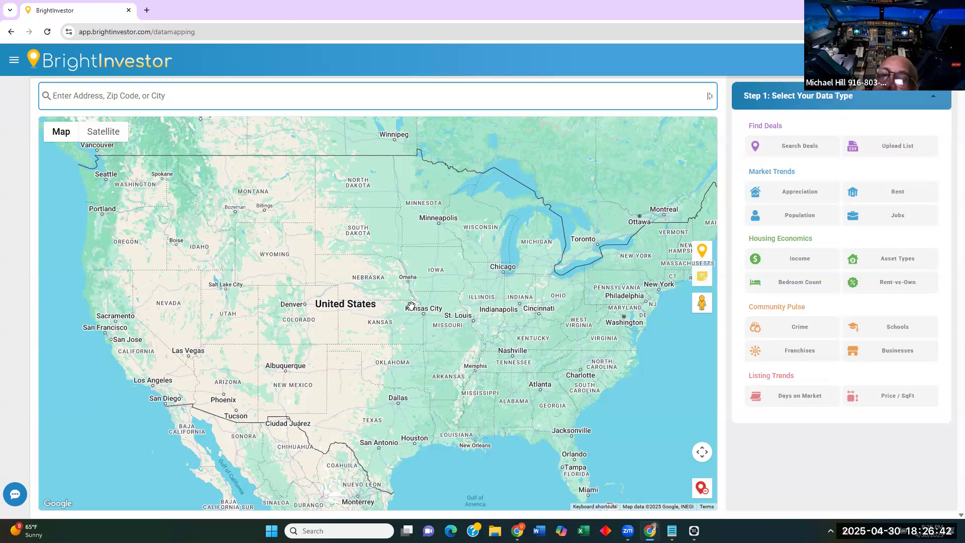
pyautogui.scroll(1, 390, 332)
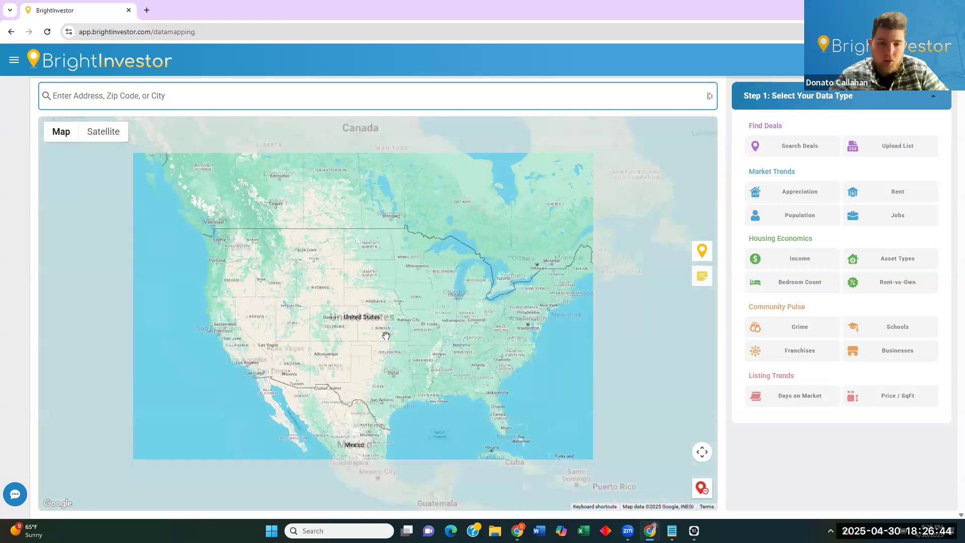
pyautogui.scroll(1, 390, 332)
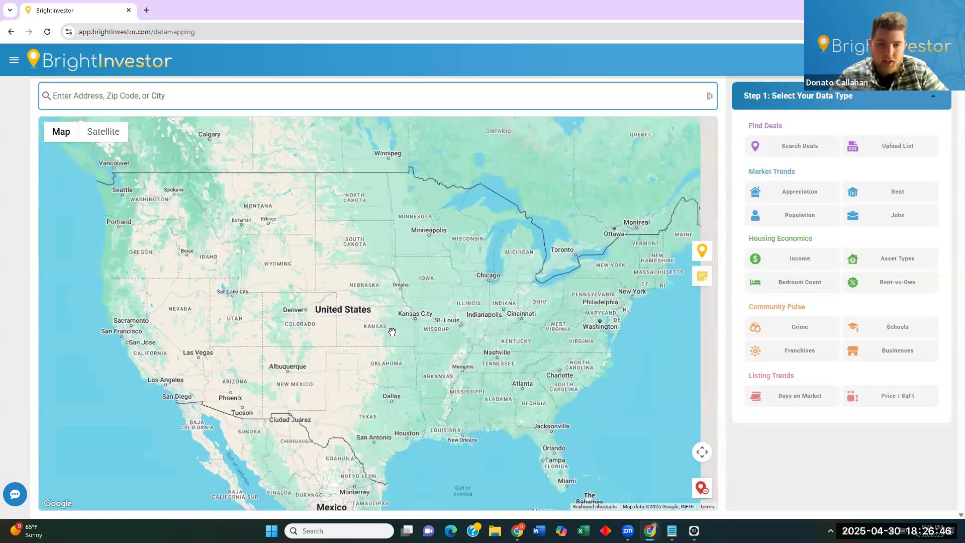
pyautogui.scroll(-1, 392, 331)
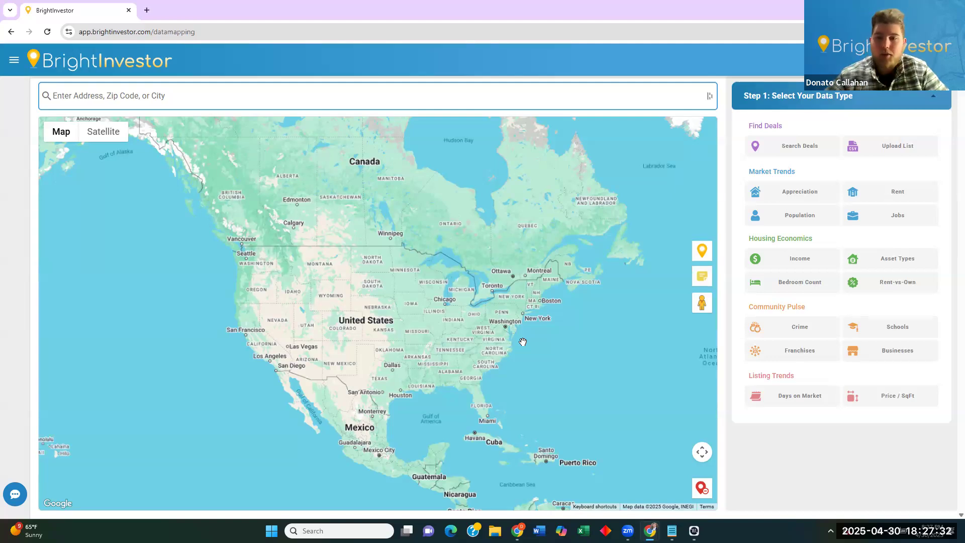
# Select the Custom List to show its pin, open its settings, and zoom into Columbus.
pyautogui.click(892, 144)
pyautogui.click(903, 145)
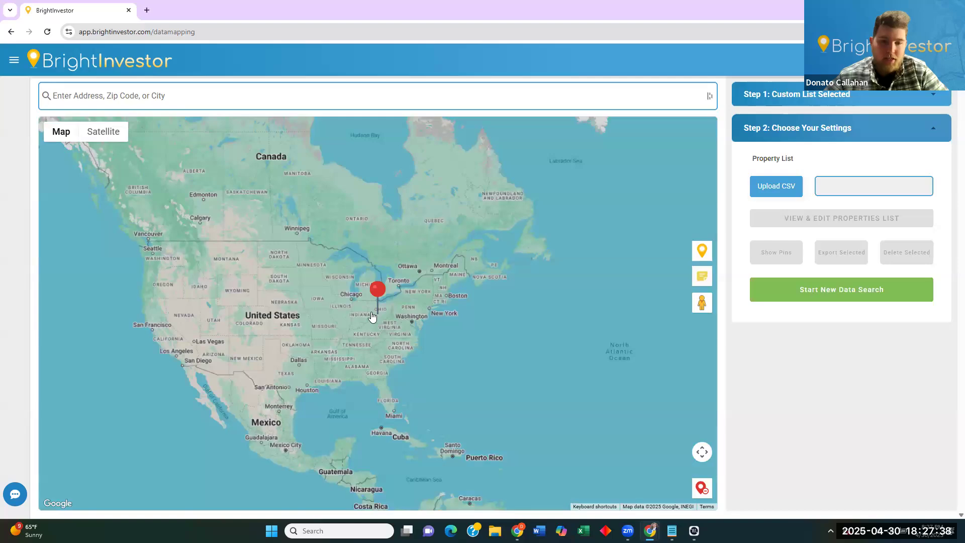
pyautogui.scroll(2, 371, 317)
pyautogui.scroll(4, 392, 337)
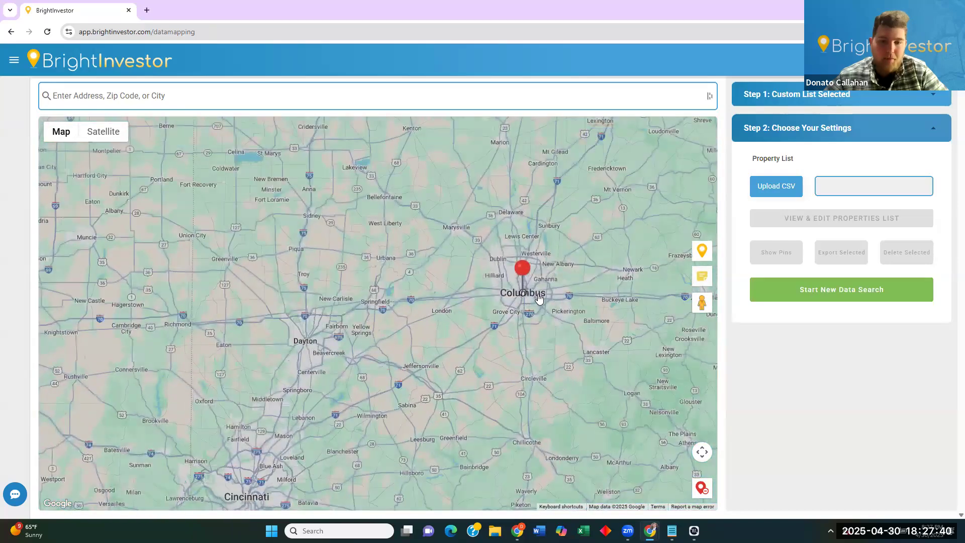
pyautogui.scroll(2, 527, 294)
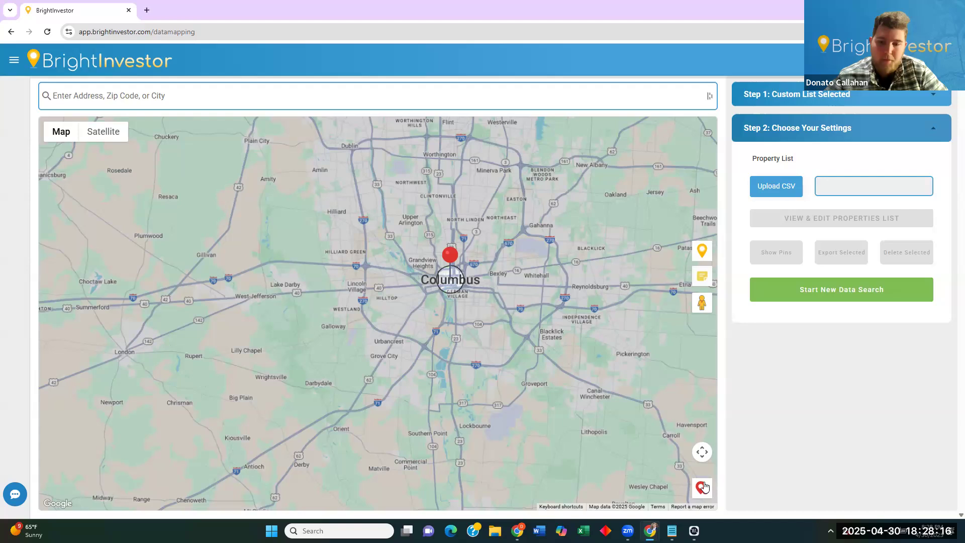
# Start a new data search and drag the map to recentre Columbus.
pyautogui.click(758, 288)
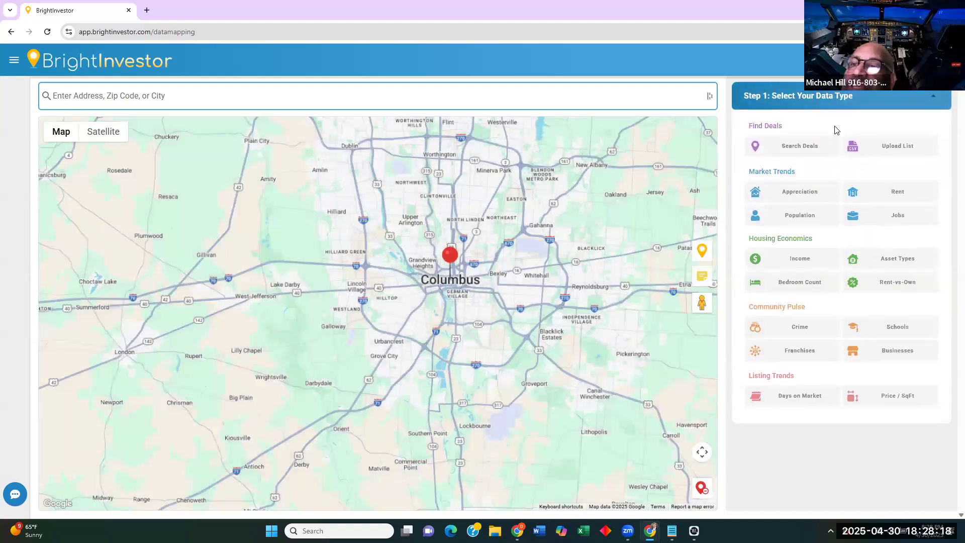
pyautogui.moveTo(452, 284); pyautogui.dragTo(401, 304)
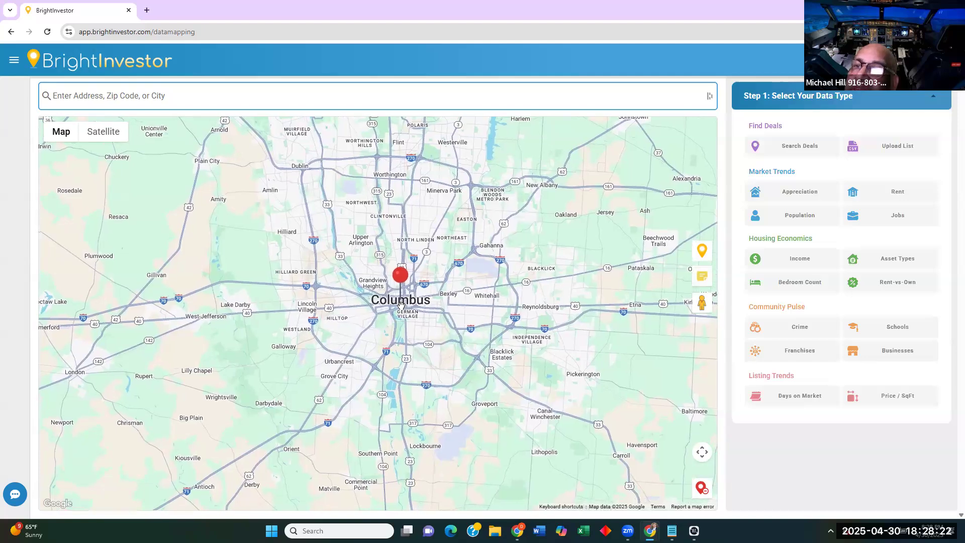
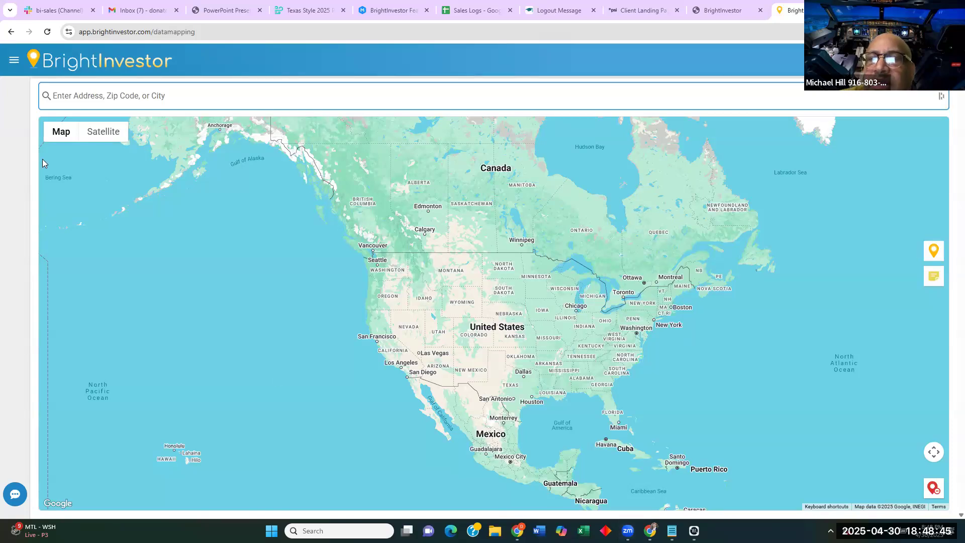
# Pan and zoom the map from the US Northeast to Philadelphia and drop a pin there.
pyautogui.click(423, 100)
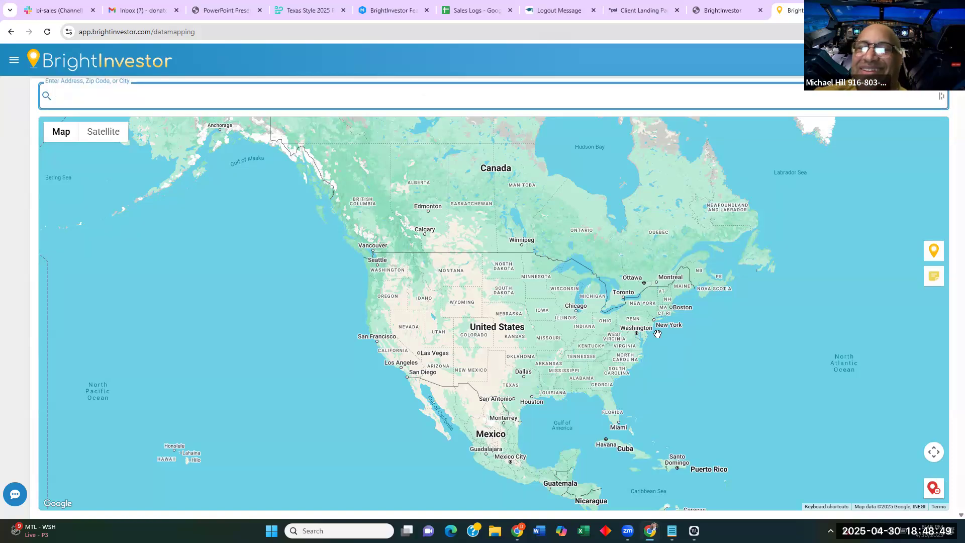
pyautogui.scroll(4, 657, 333)
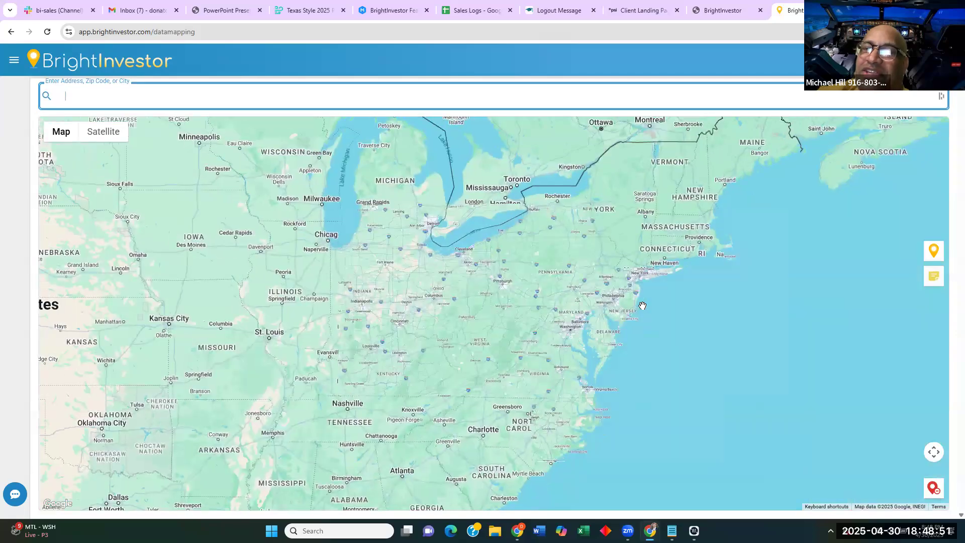
pyautogui.scroll(2, 642, 305)
pyautogui.scroll(-1, 624, 258)
pyautogui.moveTo(642, 235); pyautogui.dragTo(573, 345)
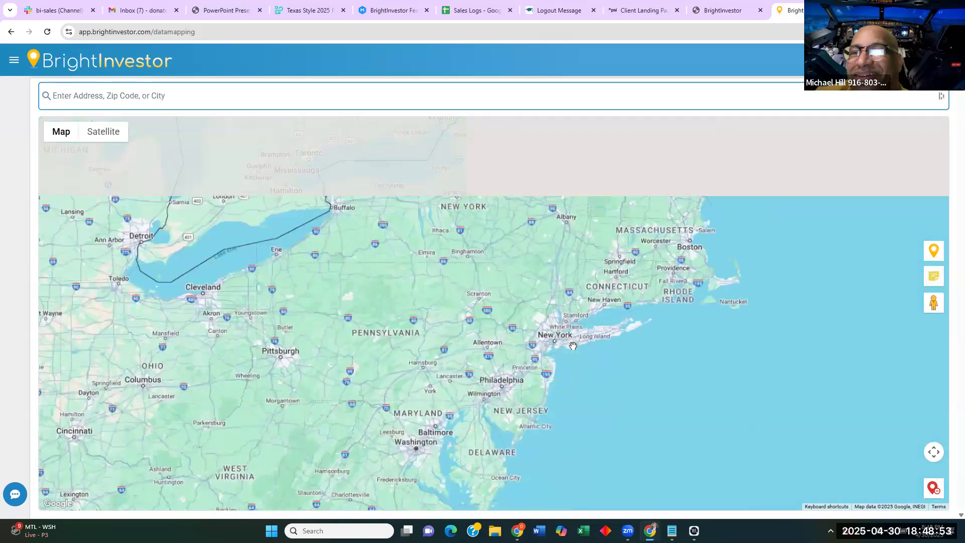
pyautogui.scroll(2, 572, 345)
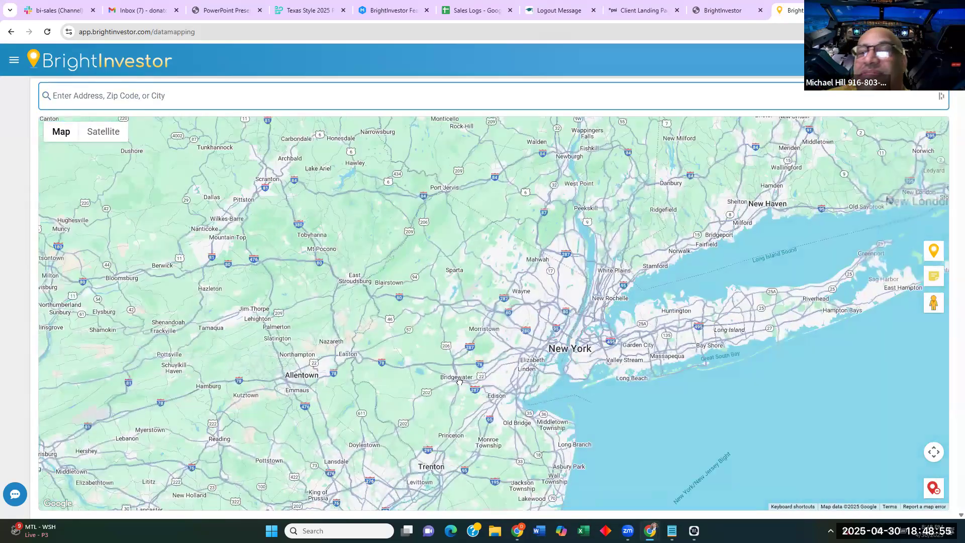
pyautogui.moveTo(459, 382); pyautogui.dragTo(543, 306)
pyautogui.scroll(-1, 497, 357)
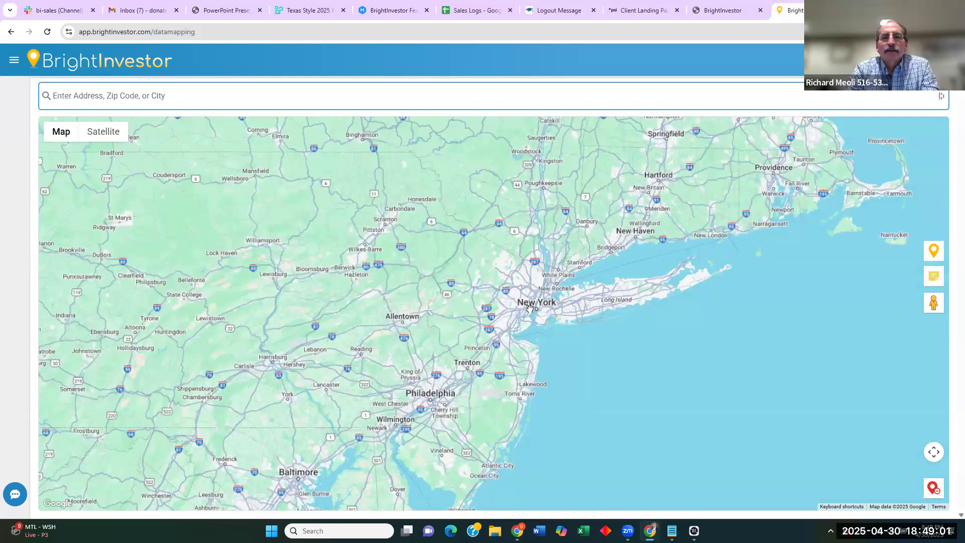
pyautogui.moveTo(459, 398); pyautogui.dragTo(539, 315)
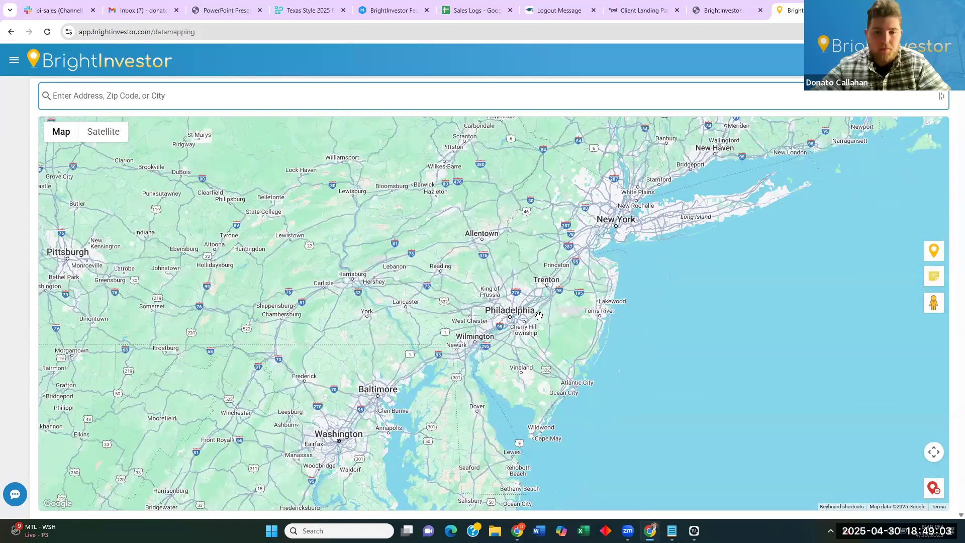
pyautogui.rightClick(497, 316)
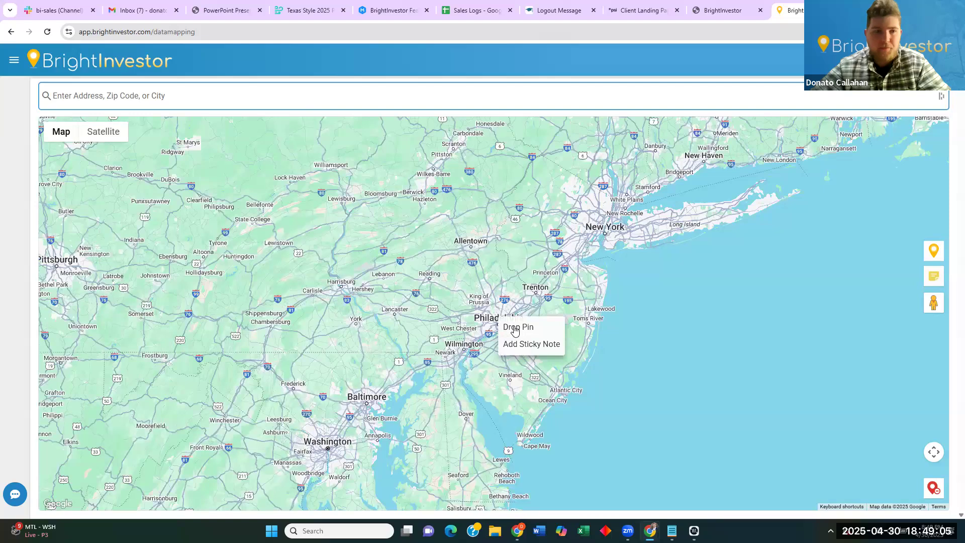
pyautogui.click(515, 326)
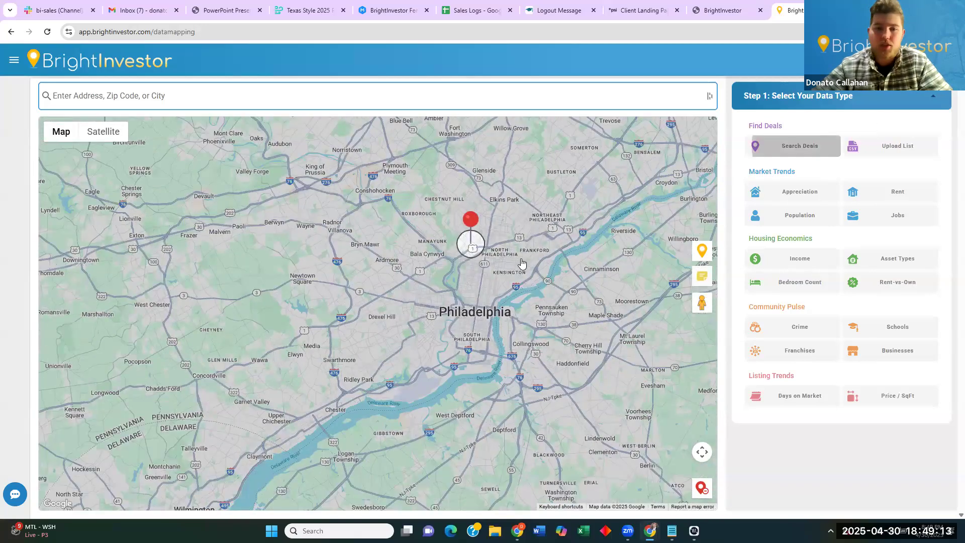
# Start a deal search around the pin and reveal the additional filters.
pyautogui.click(799, 146)
pyautogui.scroll(-2, 477, 276)
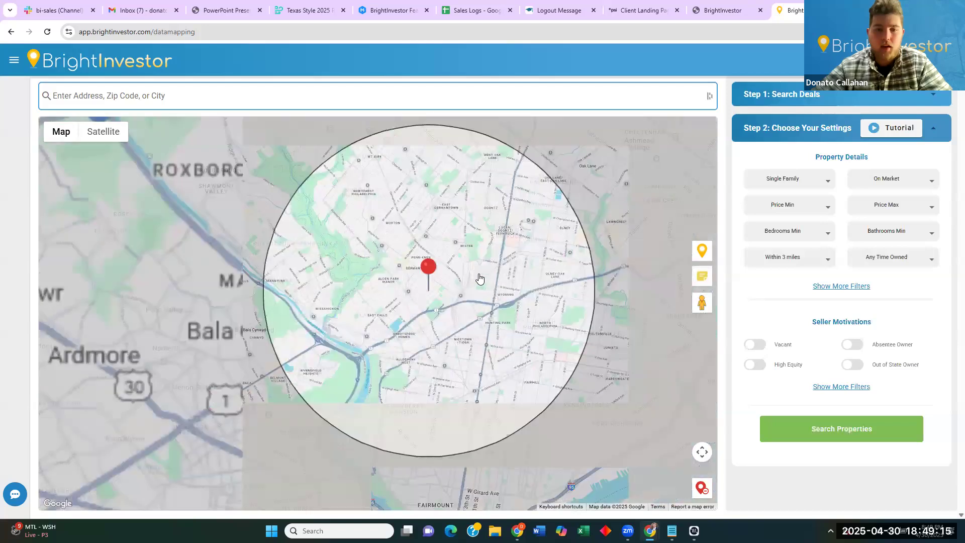
pyautogui.click(842, 286)
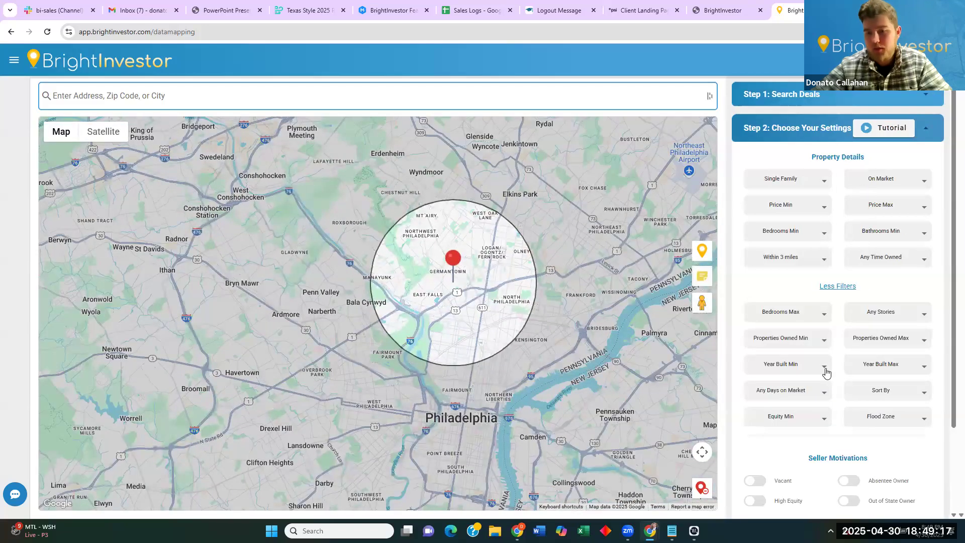
pyautogui.scroll(-2, 853, 424)
pyautogui.scroll(2, 858, 370)
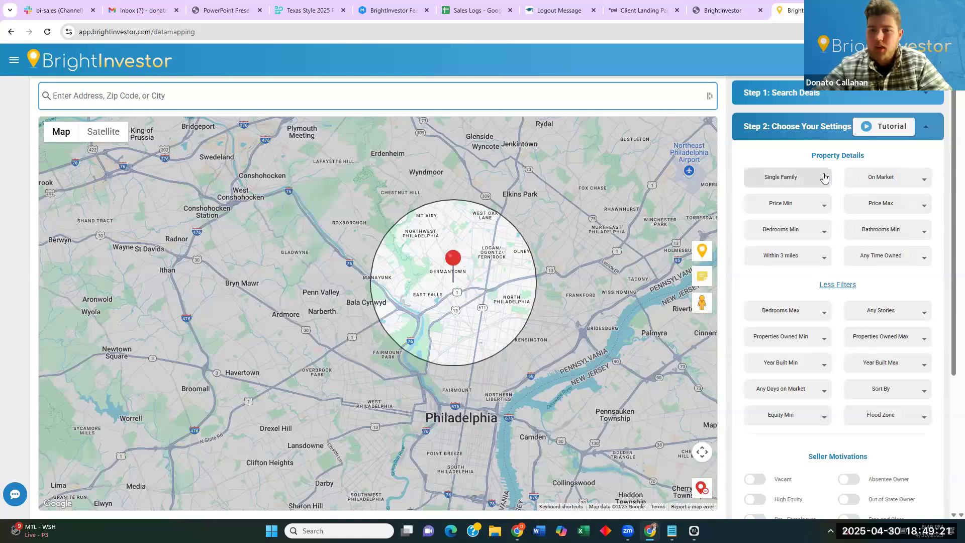
pyautogui.scroll(-4, 850, 365)
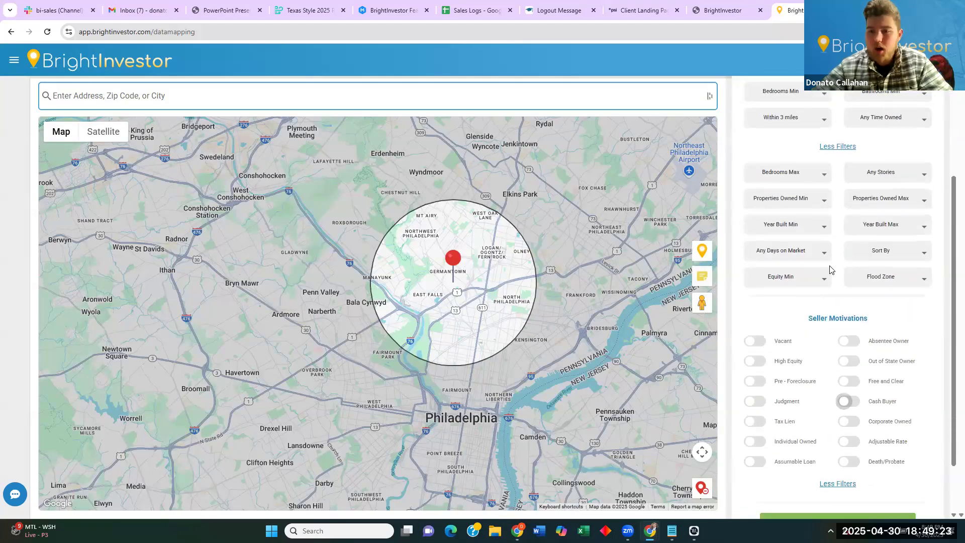
# Set a 10-mile radius with Individual Owned, Absentee Owner and 5 Years + ownership, then search.
pyautogui.click(818, 120)
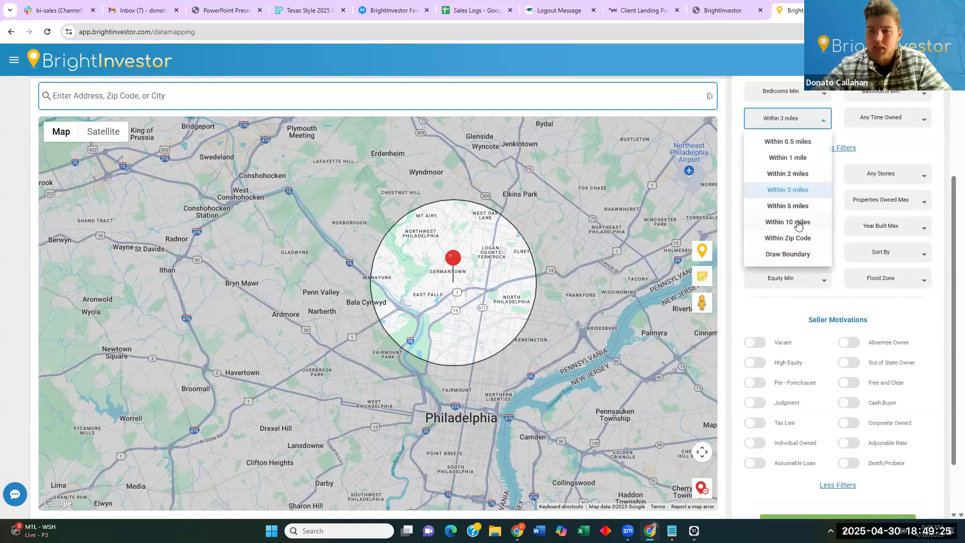
pyautogui.click(799, 223)
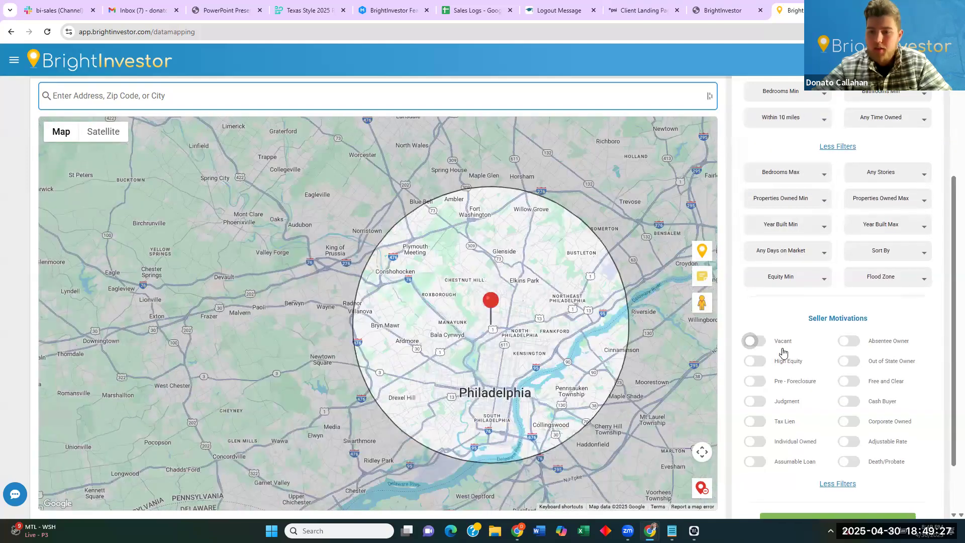
pyautogui.click(755, 442)
pyautogui.click(849, 341)
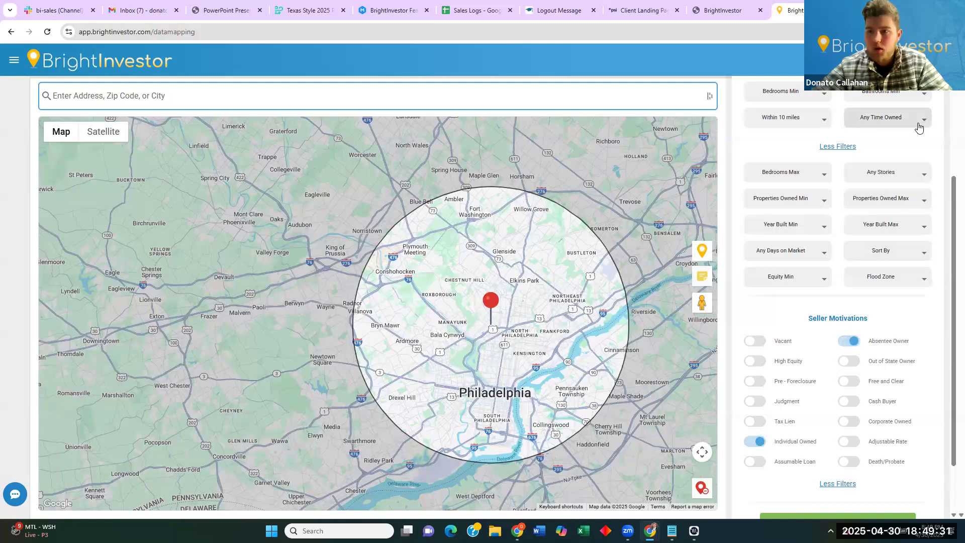
pyautogui.click(918, 126)
pyautogui.click(889, 206)
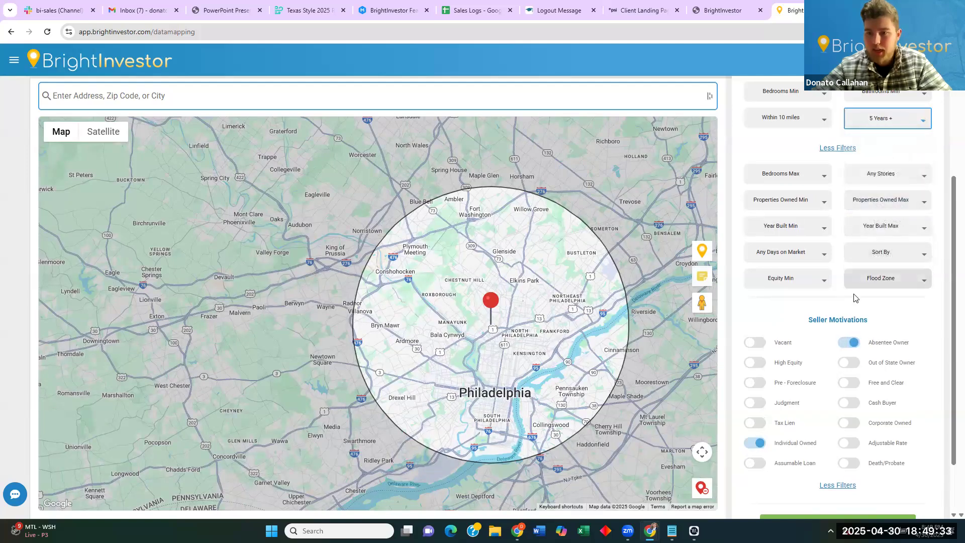
pyautogui.scroll(-2, 883, 314)
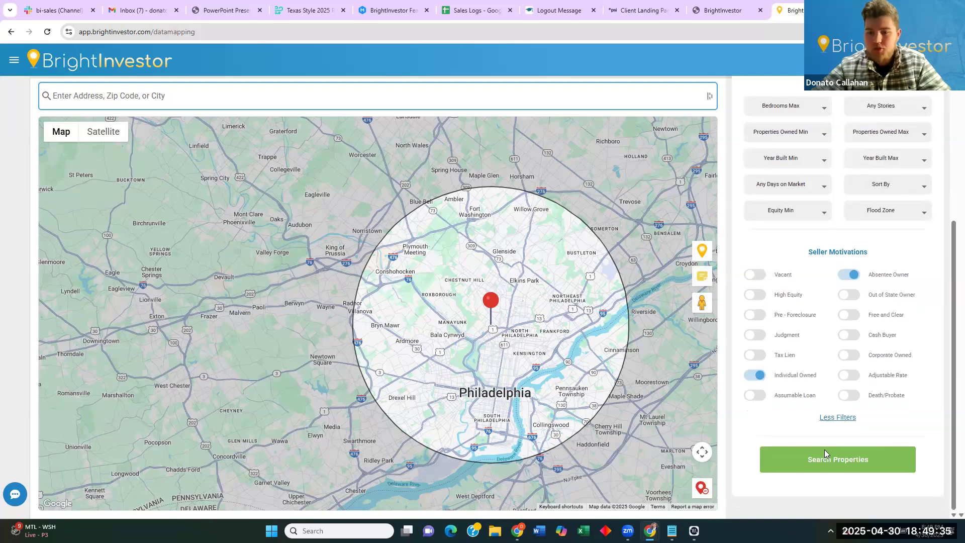
pyautogui.click(824, 449)
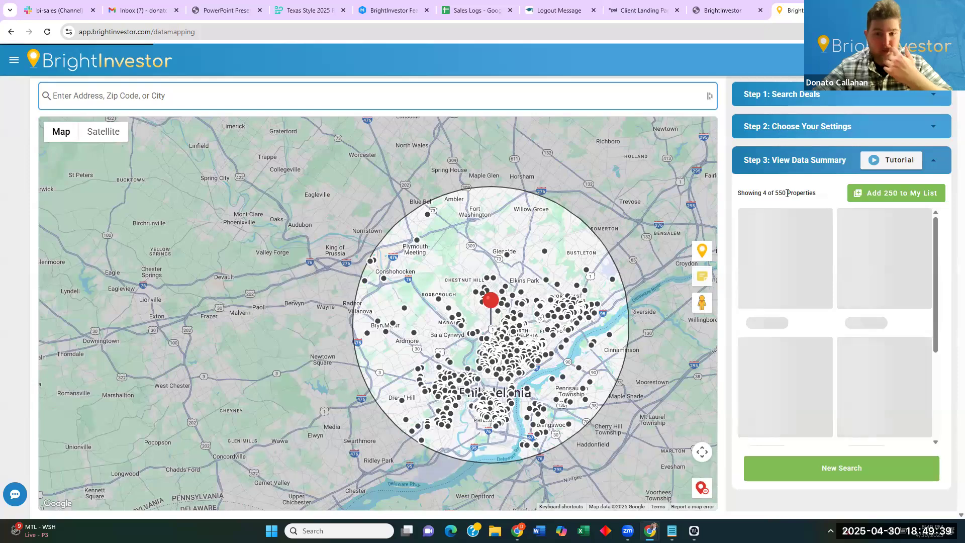
# Add a 5 Properties Min owned filter and Out of State Owner, then rerun the search.
pyautogui.click(822, 133)
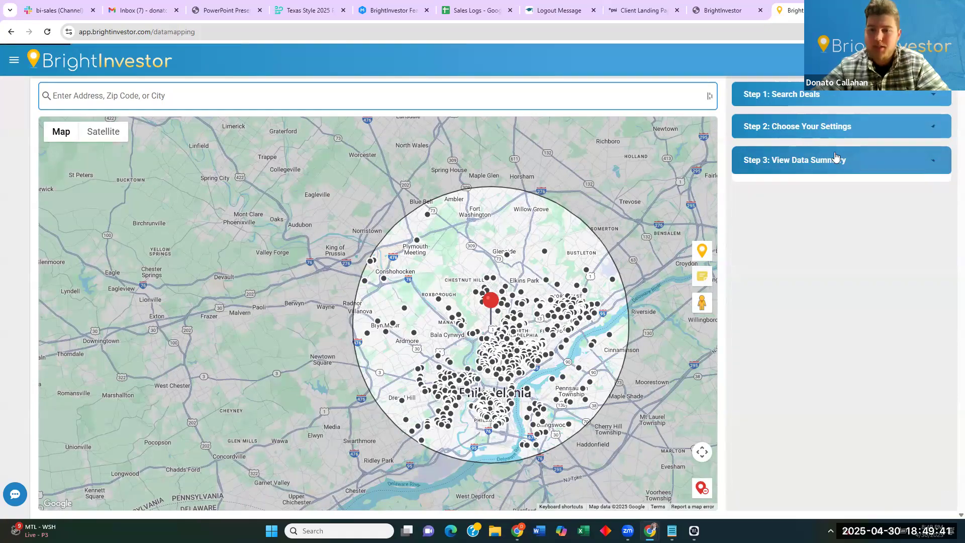
pyautogui.scroll(-2, 851, 264)
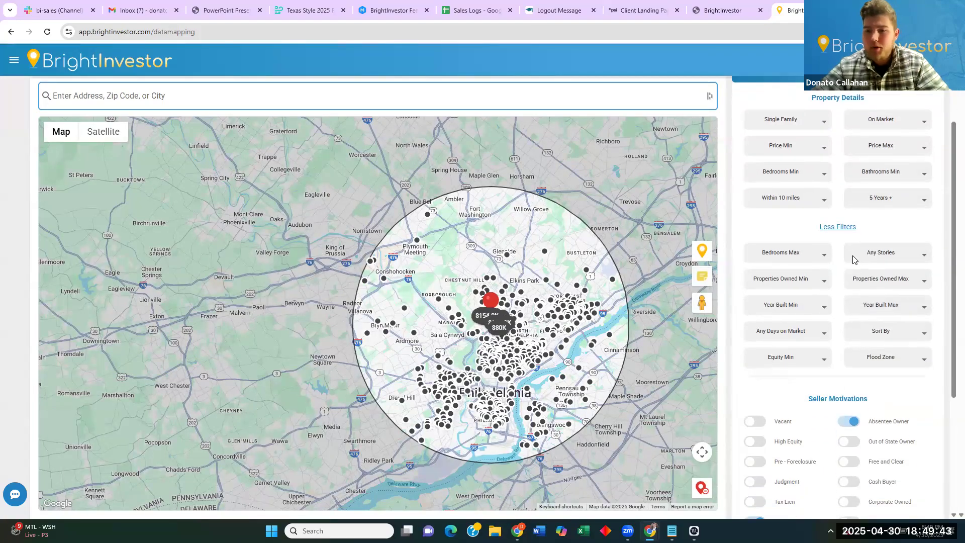
pyautogui.scroll(-1, 853, 261)
pyautogui.click(821, 249)
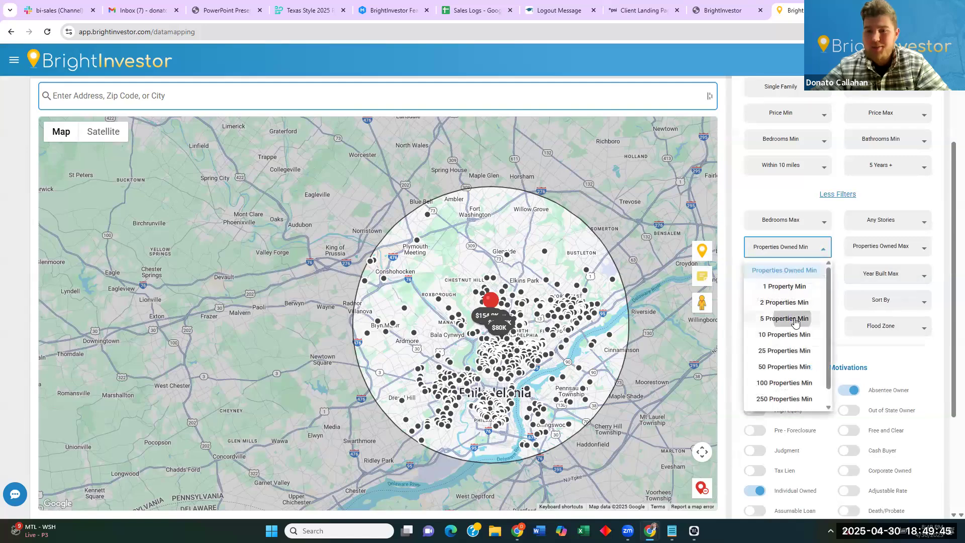
pyautogui.click(795, 320)
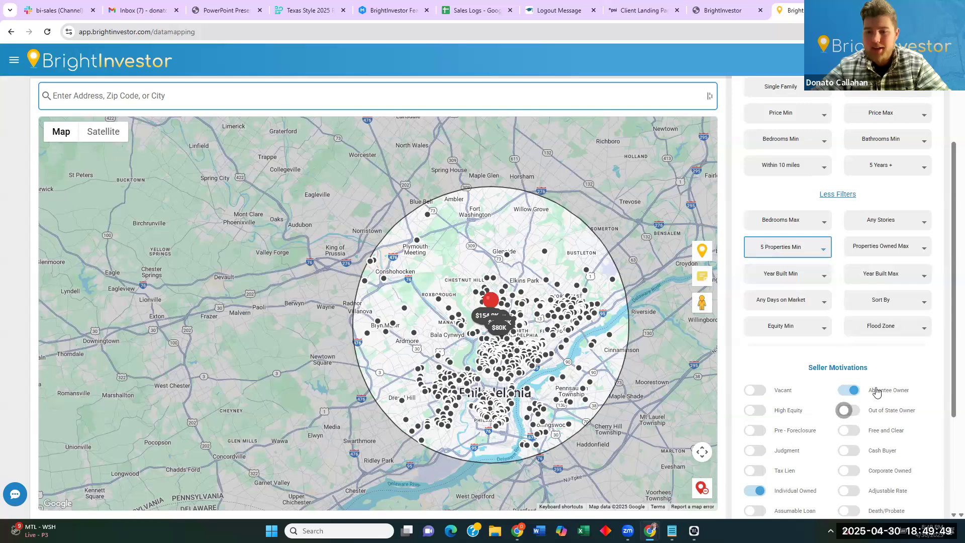
pyautogui.click(848, 411)
pyautogui.scroll(-1, 886, 387)
pyautogui.scroll(-3, 885, 382)
pyautogui.click(835, 437)
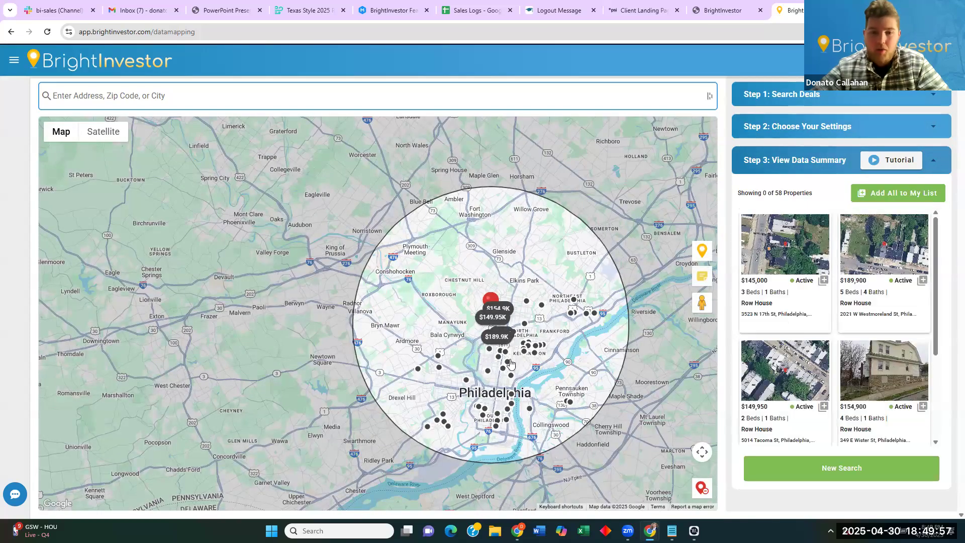
# Open the $189,900 row house's details from the 58 results.
pyautogui.scroll(1, 507, 362)
pyautogui.scroll(2, 524, 276)
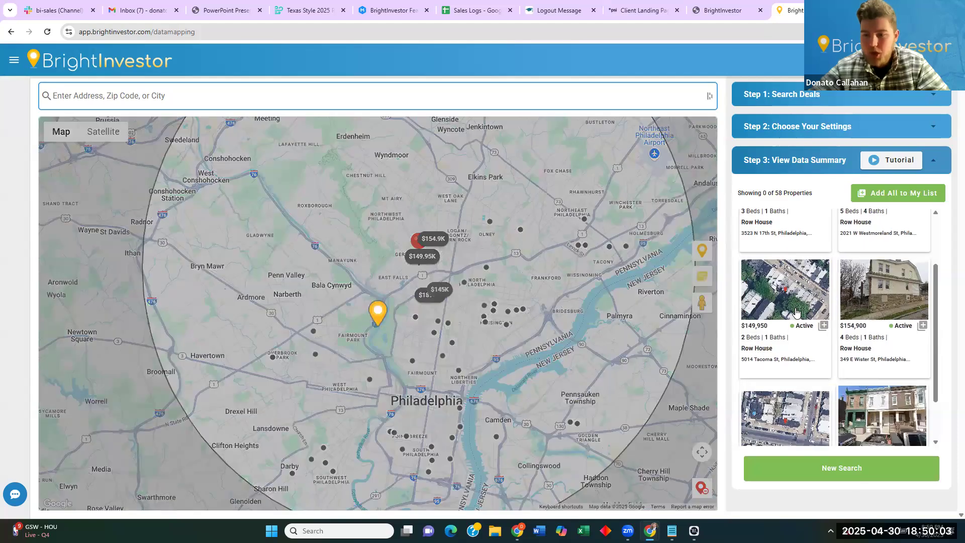
pyautogui.scroll(-1, 824, 306)
pyautogui.click(869, 290)
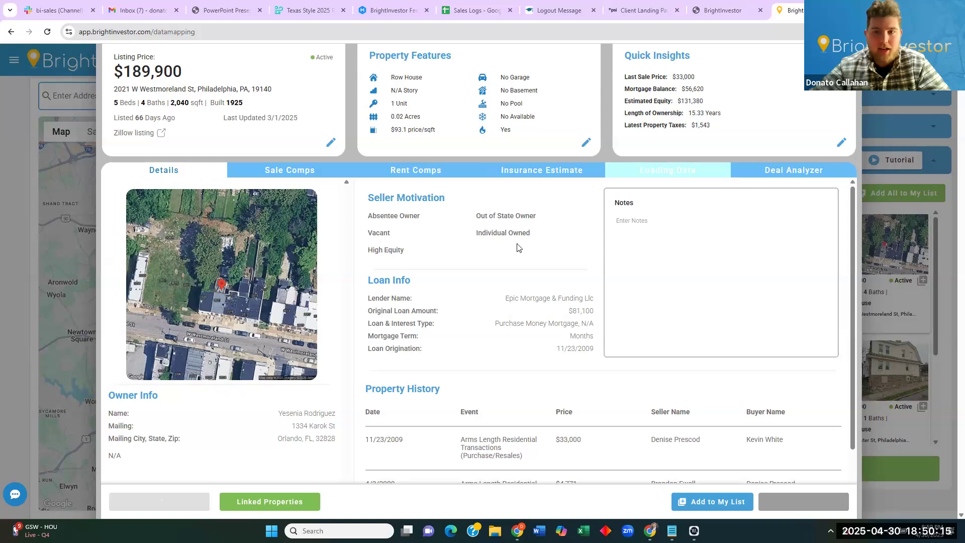
# Review the other properties held by the owner, then close that list.
pyautogui.scroll(-1, 577, 253)
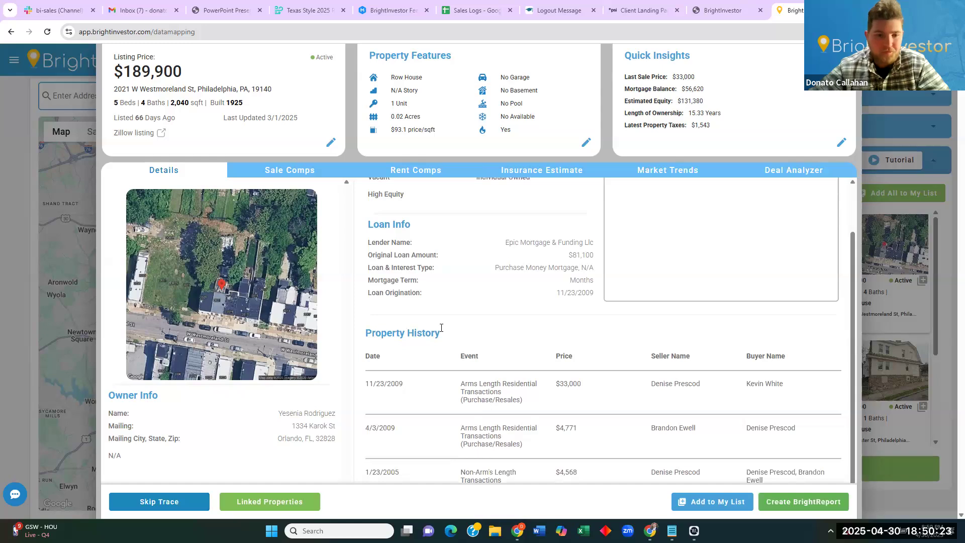
pyautogui.moveTo(290, 411); pyautogui.dragTo(318, 413)
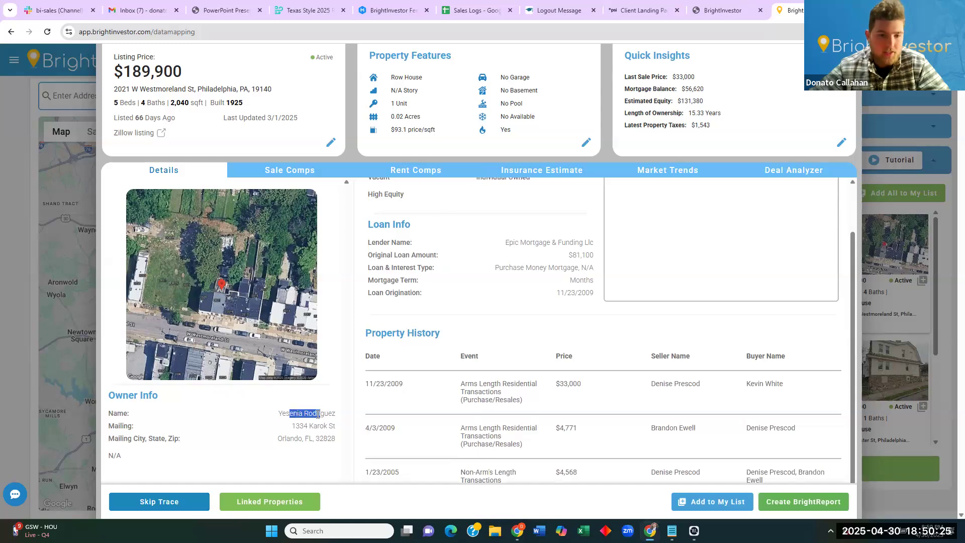
pyautogui.click(274, 501)
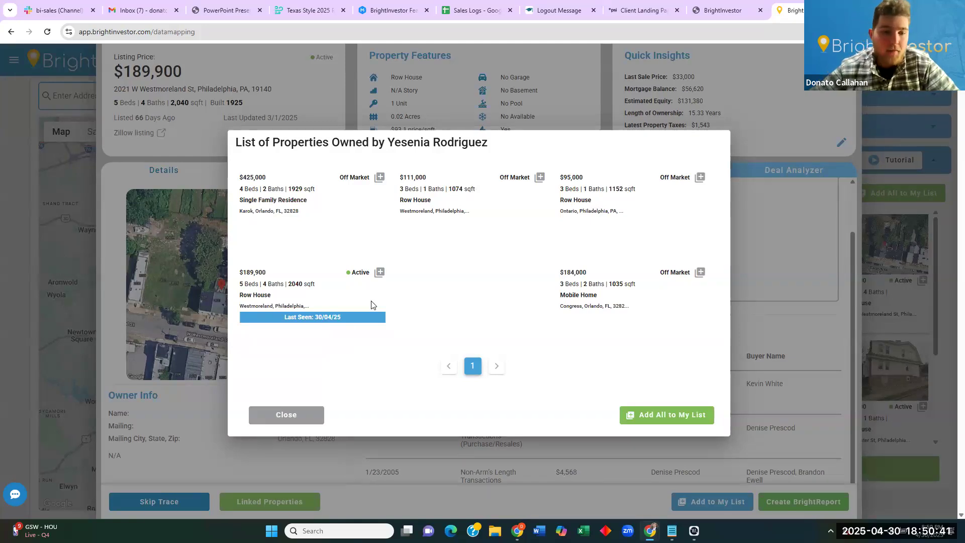
pyautogui.click(281, 415)
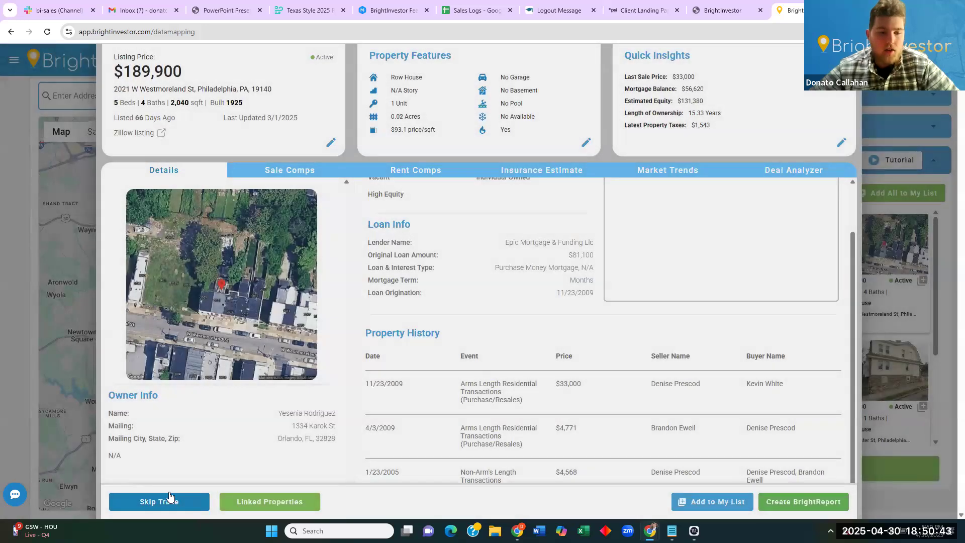
# Zoom the page to 90% and view the sale comps valuing the house at $179,520.
pyautogui.scroll(-1, 305, 399)
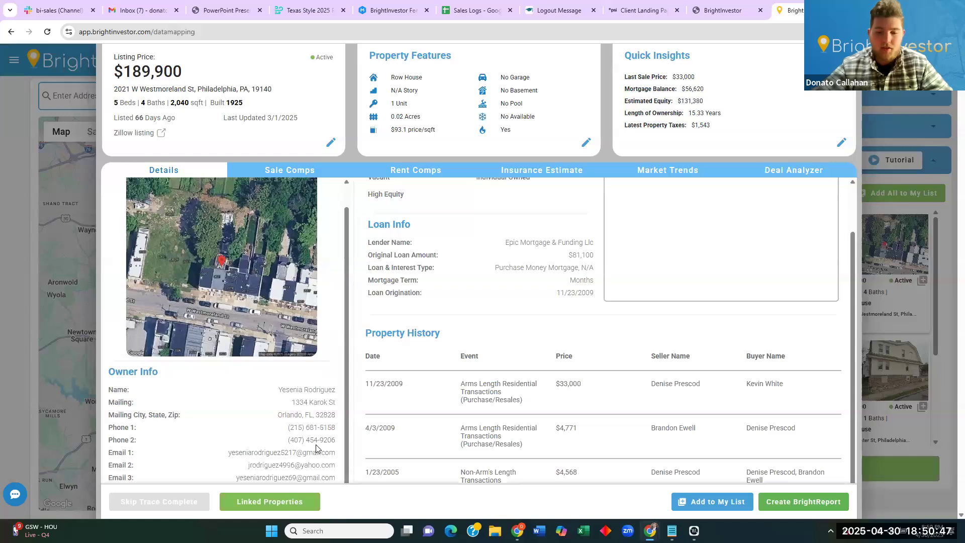
pyautogui.hotkey('ctrl', '-')
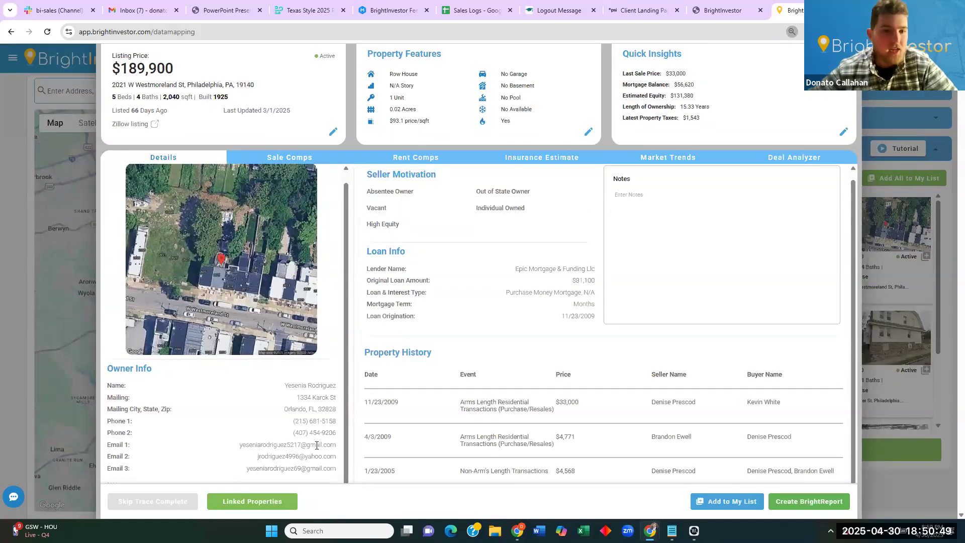
pyautogui.click(294, 158)
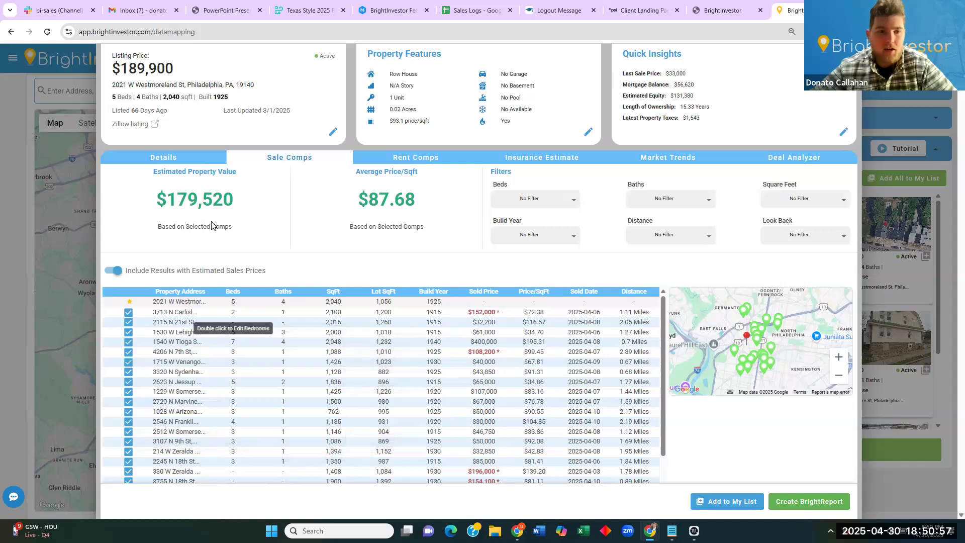
# Set the sale comps Beds filter to Exact, giving a $167,280 estimated value.
pyautogui.doubleClick(204, 197)
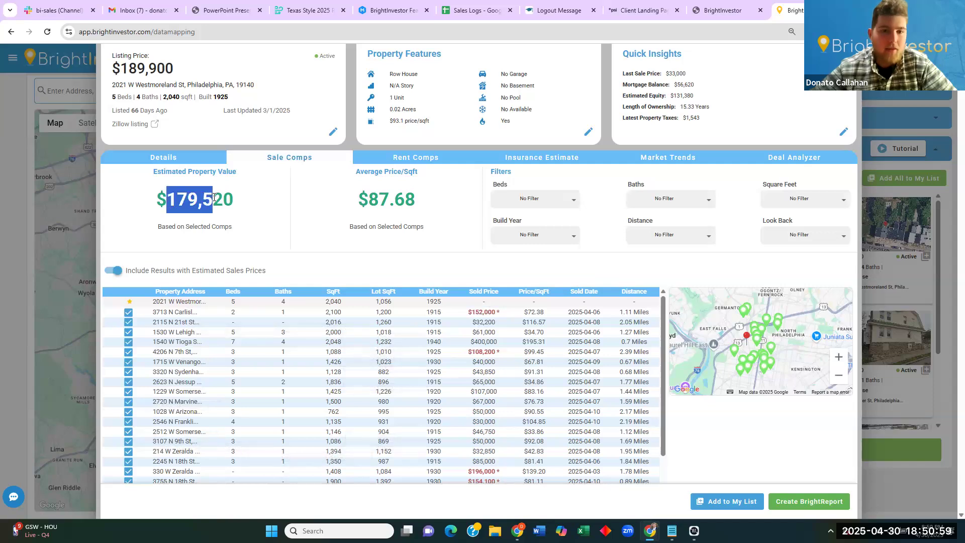
pyautogui.click(517, 203)
pyautogui.click(536, 219)
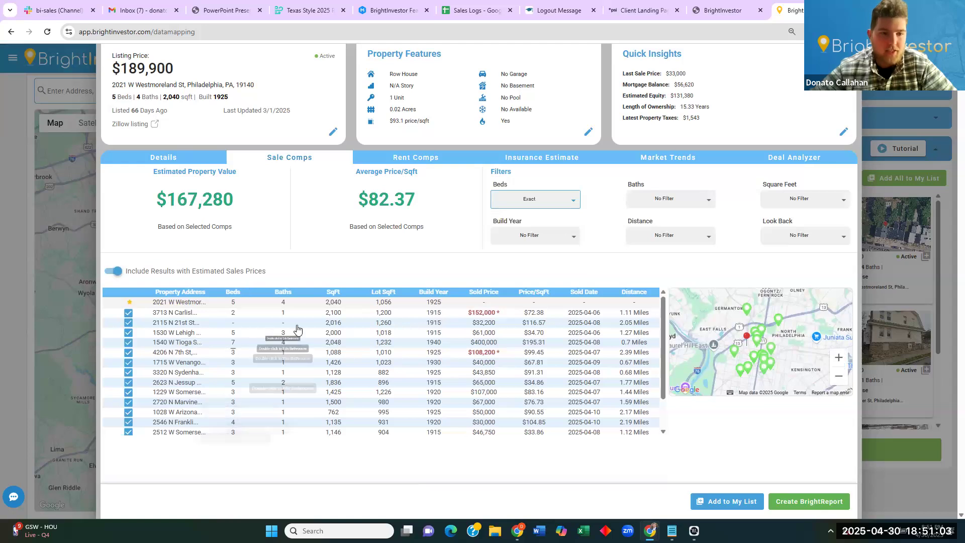
# Switch to the rent comps and review the average and median rent figures.
pyautogui.click(409, 156)
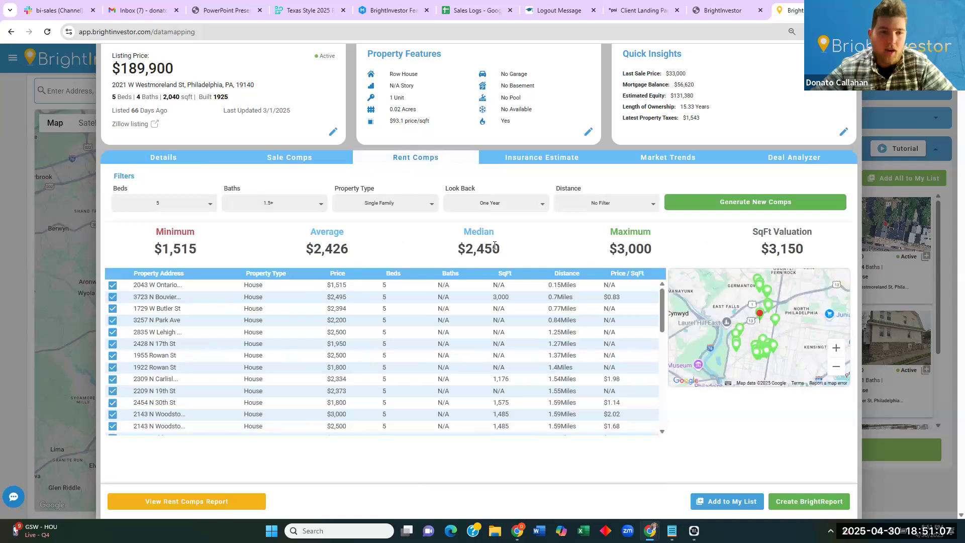
pyautogui.moveTo(343, 248); pyautogui.dragTo(461, 247)
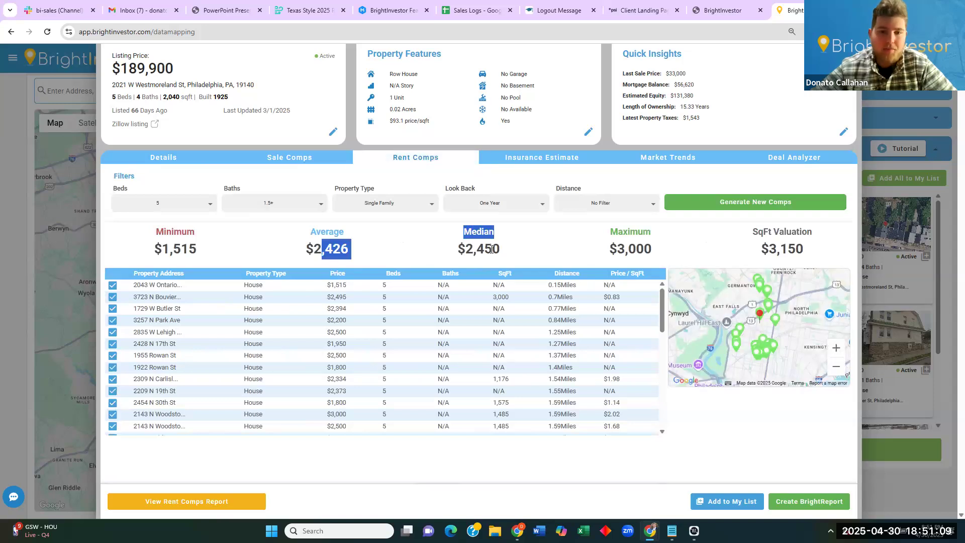
pyautogui.click(549, 157)
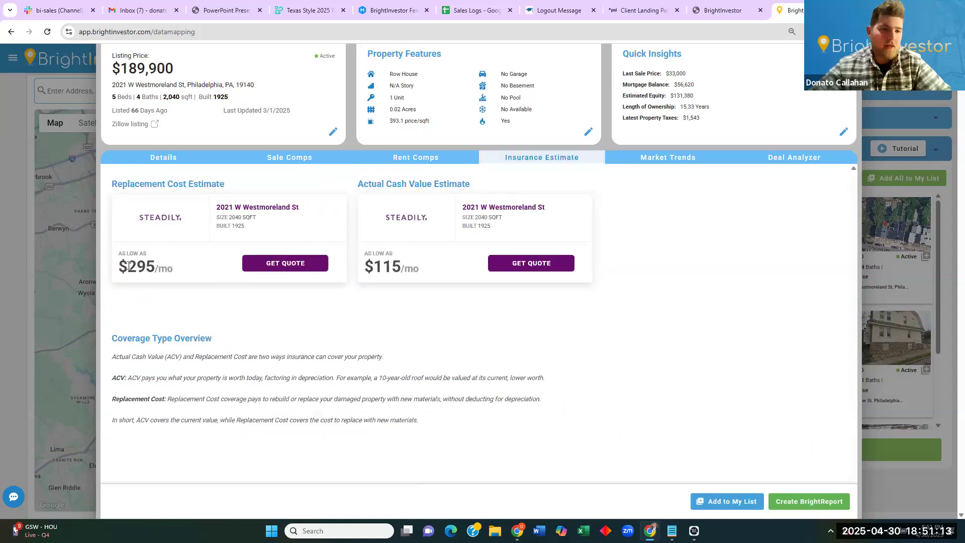
# Check the $295/mo replacement cost insurance quote, then bring up zip 19140 market trends.
pyautogui.moveTo(119, 272); pyautogui.dragTo(153, 267)
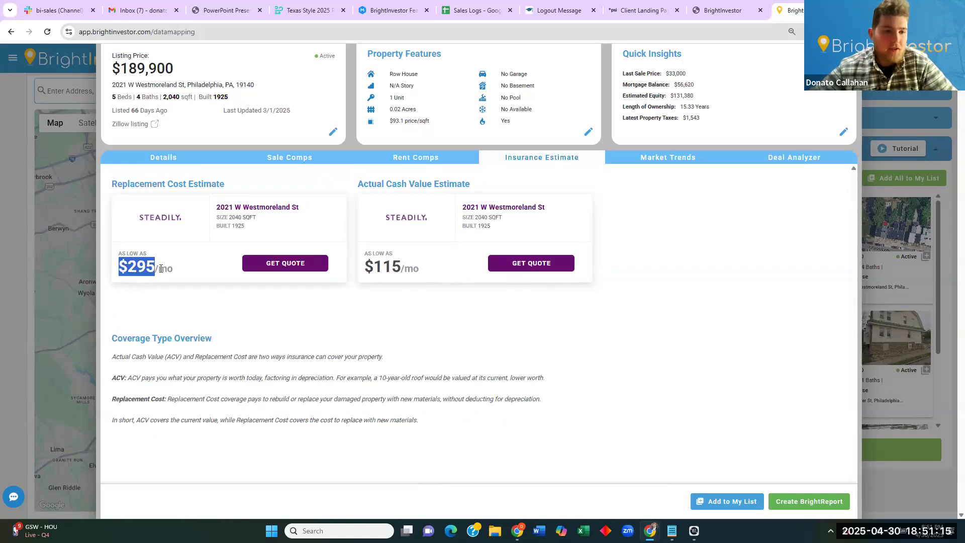
pyautogui.click(160, 268)
pyautogui.click(680, 163)
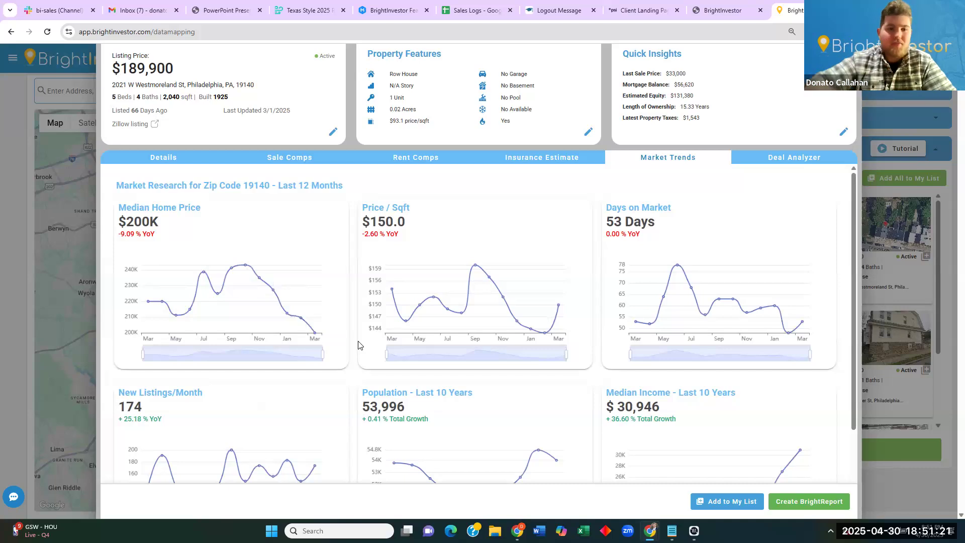
# Scroll through the last-12-month market trend charts, noting the median income figure.
pyautogui.scroll(-1, 358, 346)
pyautogui.scroll(-1, 358, 345)
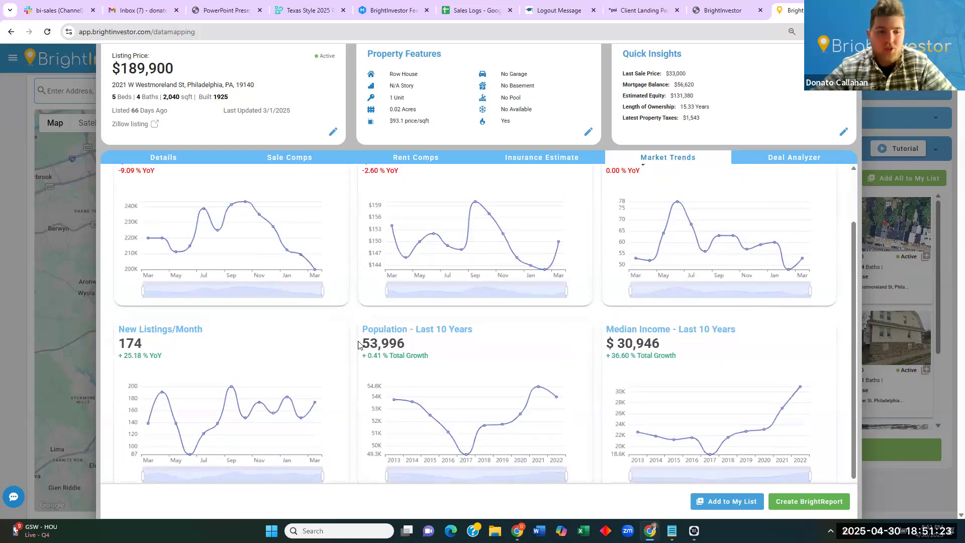
pyautogui.scroll(2, 345, 351)
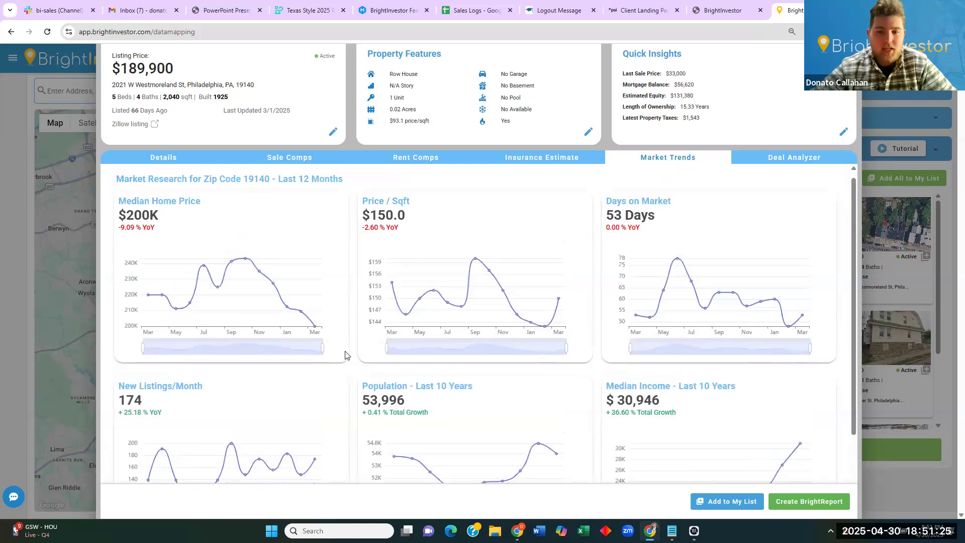
pyautogui.scroll(-1, 345, 352)
pyautogui.scroll(-1, 345, 349)
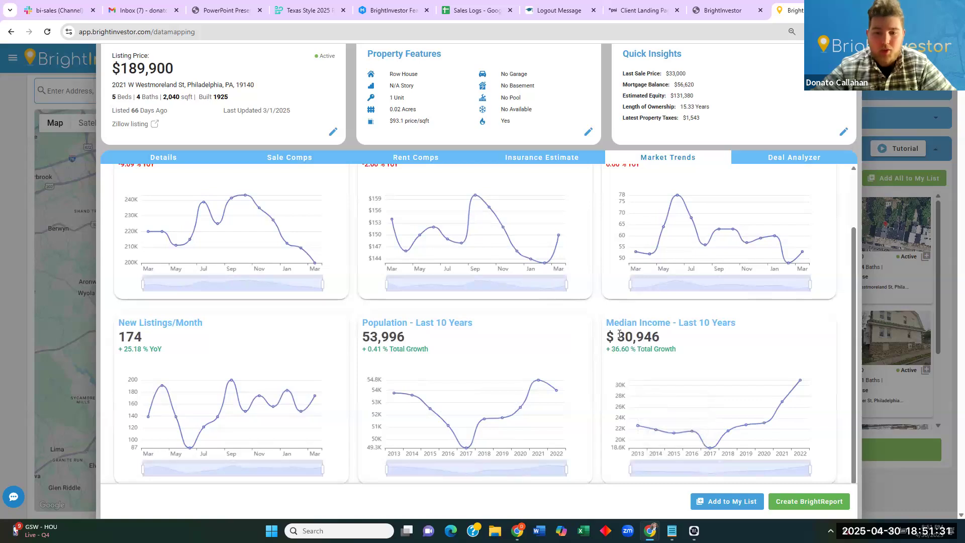
pyautogui.moveTo(619, 334); pyautogui.dragTo(657, 333)
pyautogui.click(657, 334)
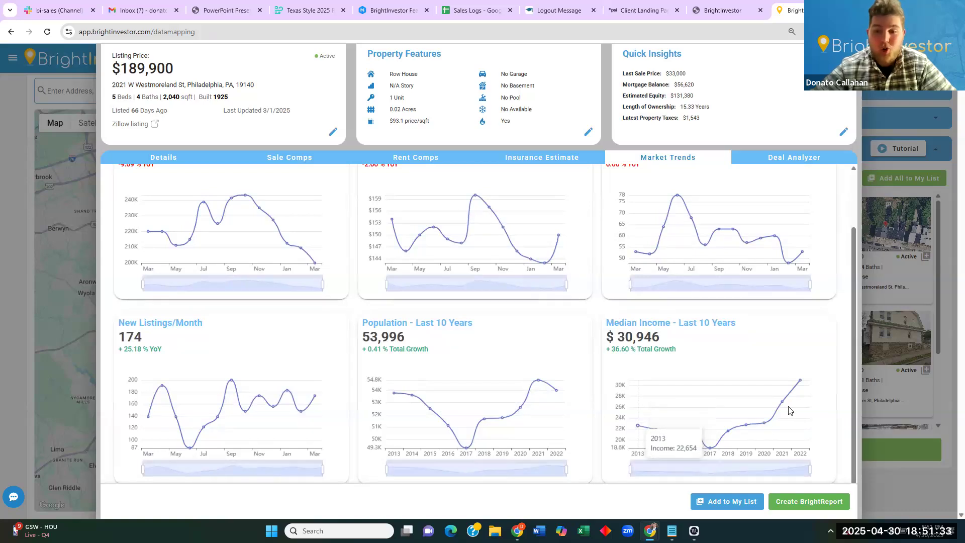
pyautogui.scroll(2, 599, 335)
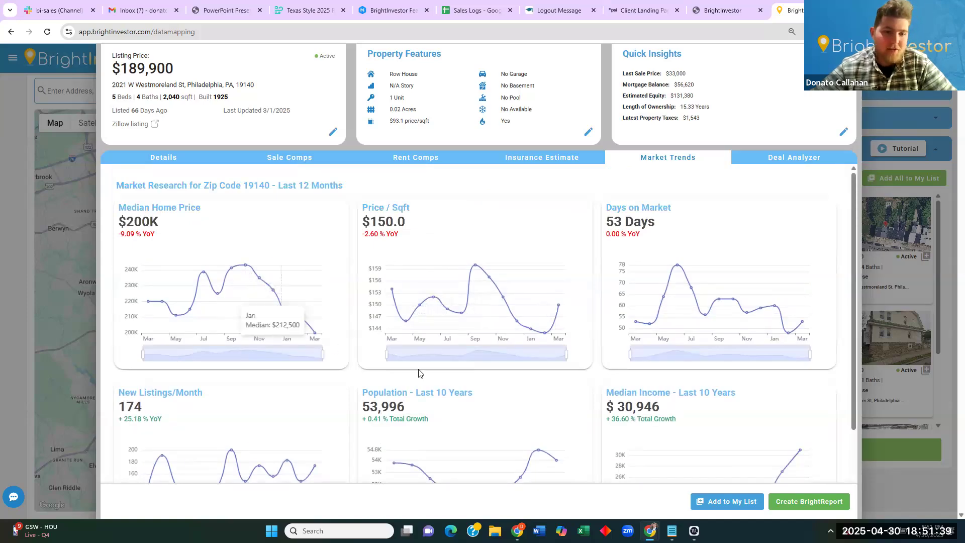
pyautogui.click(783, 157)
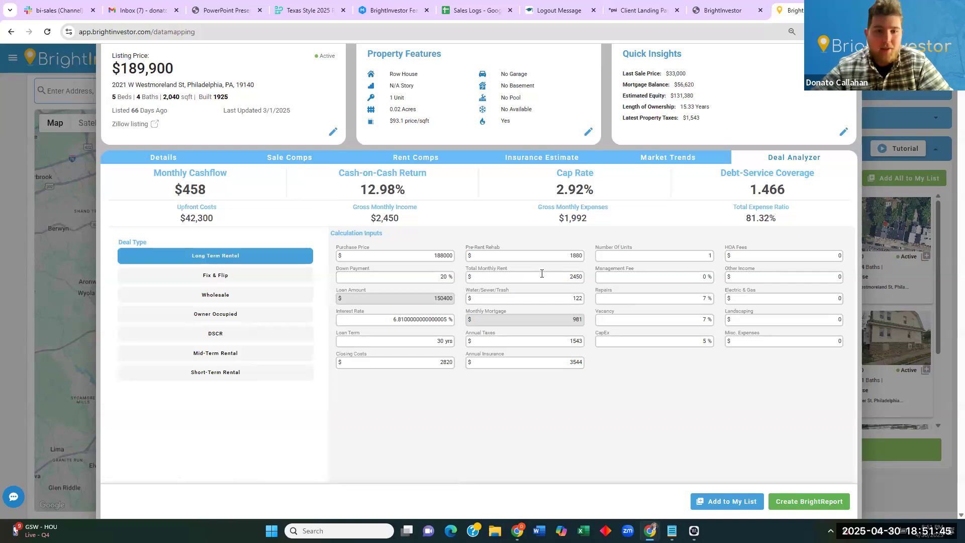
# Set management fee 10%, repairs 5%, vacancy 5% and interest rate 6.8% in the deal analyzer.
pyautogui.click(631, 272)
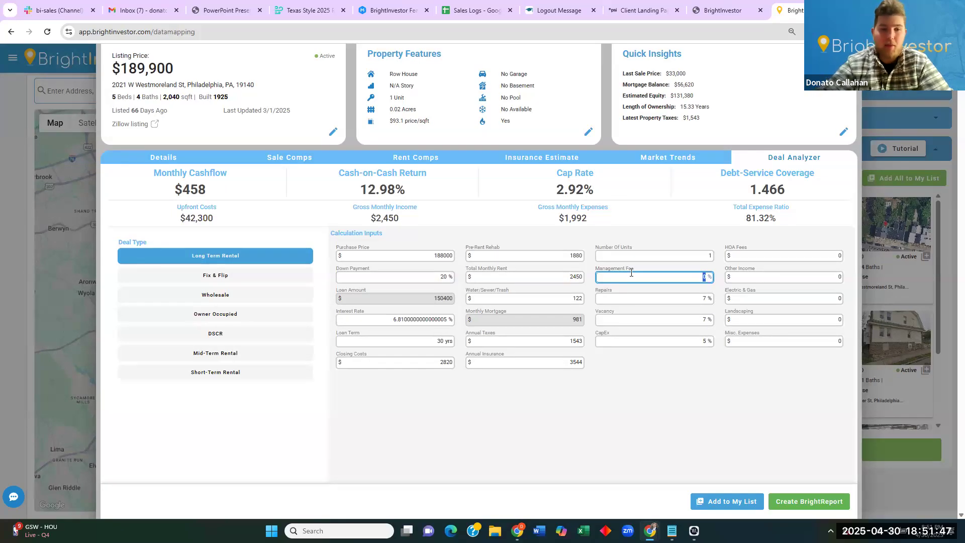
pyautogui.write('10')
pyautogui.click(645, 297)
pyautogui.write('5')
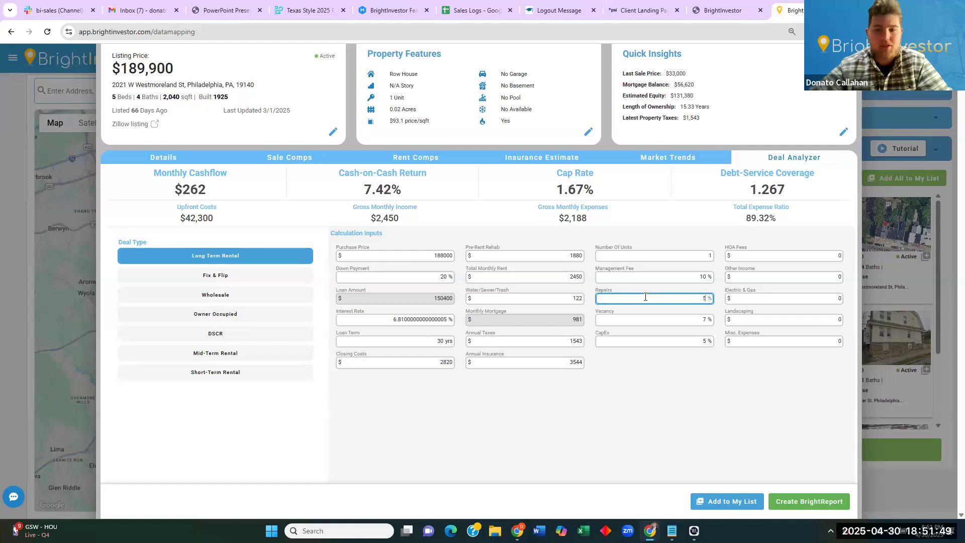
pyautogui.click(653, 317)
pyautogui.write('5')
pyautogui.click(618, 400)
pyautogui.click(415, 322)
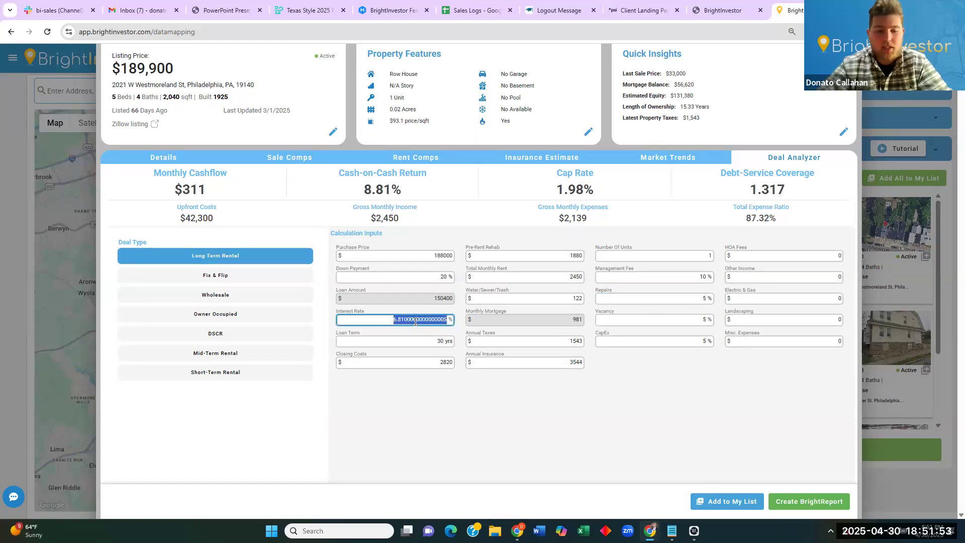
pyautogui.write('6.8')
pyautogui.click(510, 417)
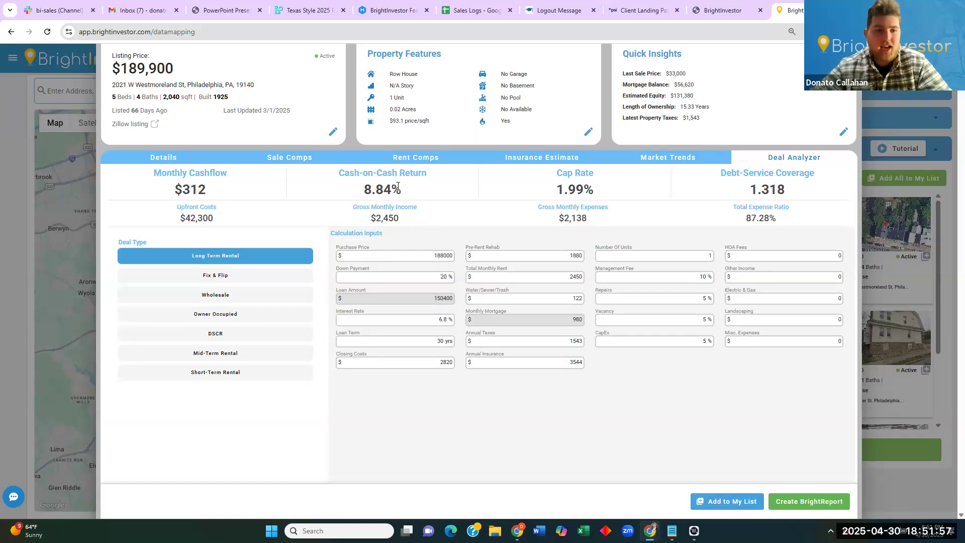
# Lower the purchase price to 150000, lifting cashflow to $510 a month.
pyautogui.click(428, 256)
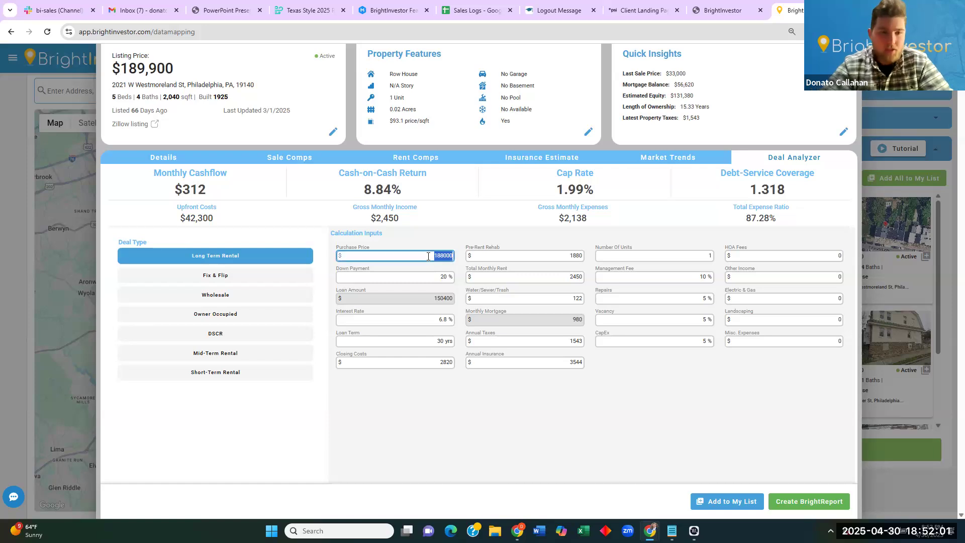
pyautogui.write('170000')
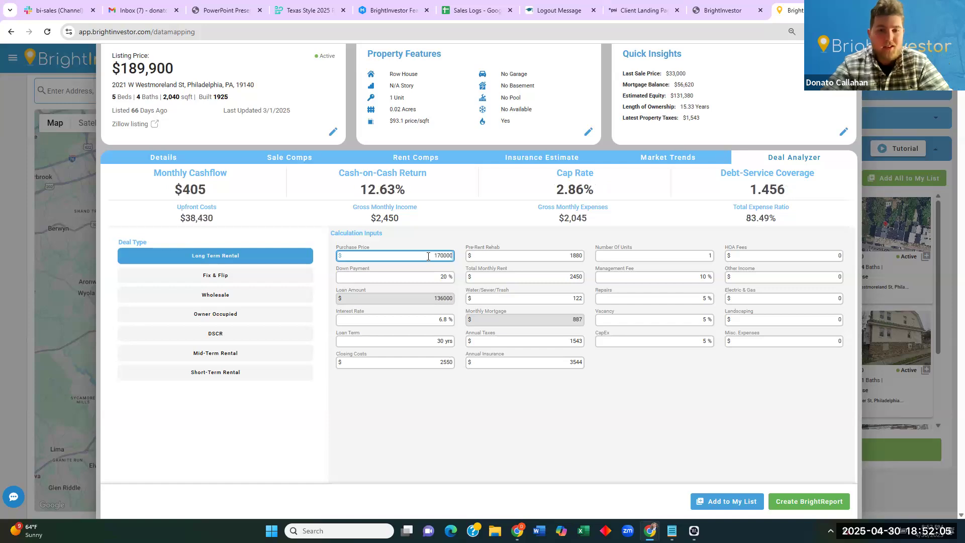
pyautogui.click(440, 255)
pyautogui.press('BackSpace')
pyautogui.write('6')
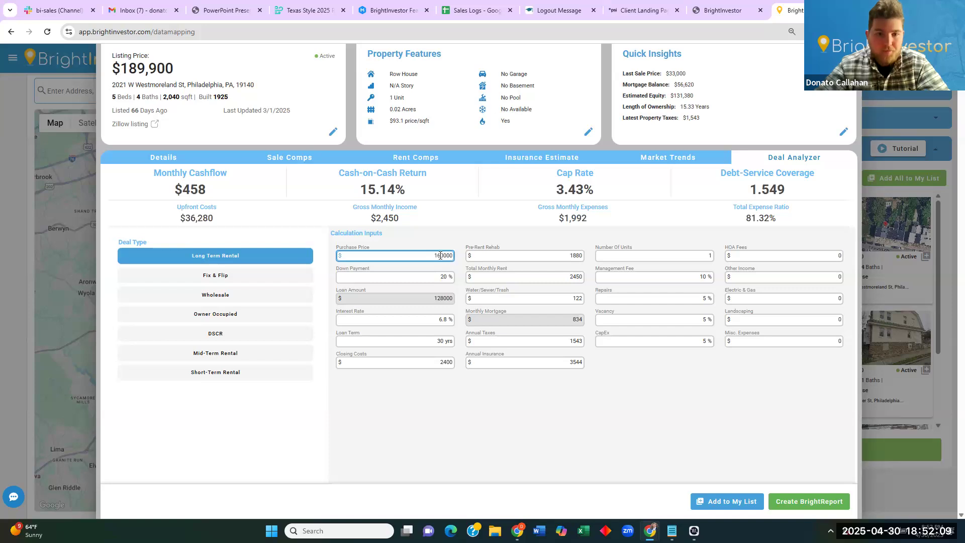
pyautogui.press('BackSpace')
pyautogui.write('5')
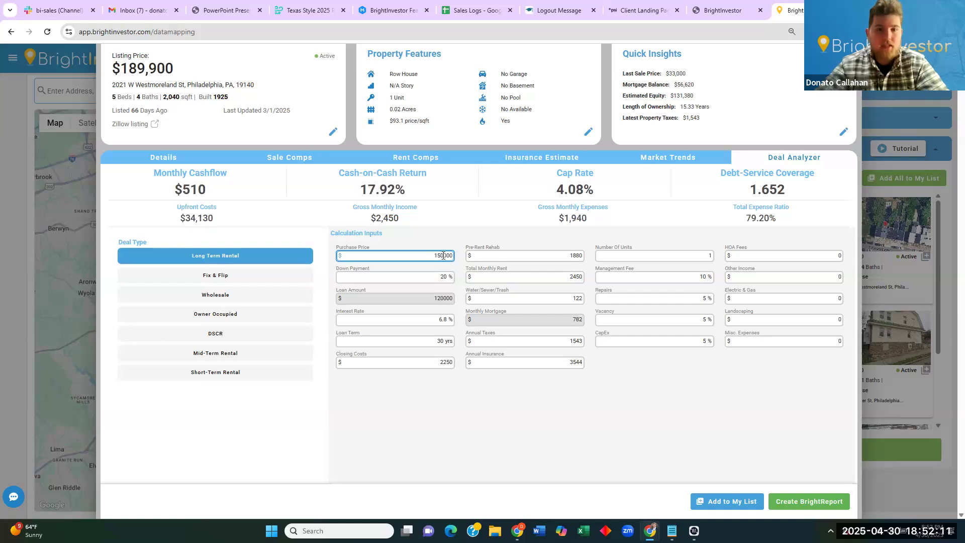
# Check the property's Zillow listing and return to the deal analysis.
pyautogui.click(149, 125)
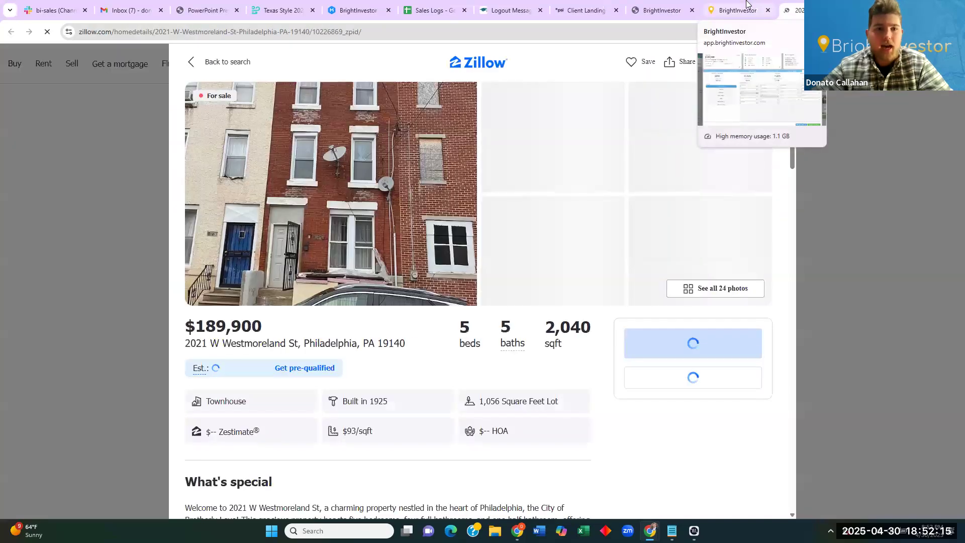
pyautogui.scroll(-4, 432, 356)
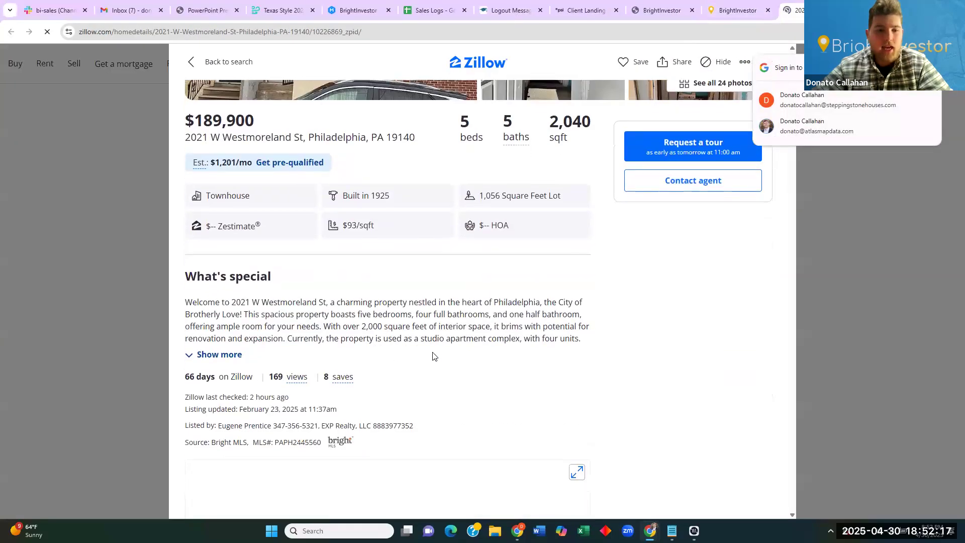
pyautogui.hotkey('ctrl', 'shift', 'Tab')
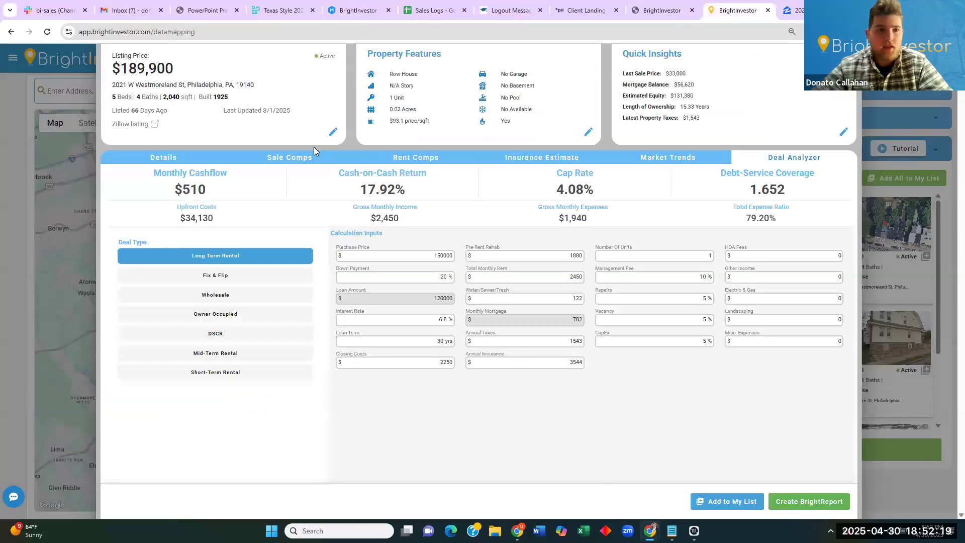
# Compare the listing's days on market with the zip's 53 days on market.
pyautogui.moveTo(145, 111); pyautogui.dragTo(124, 111)
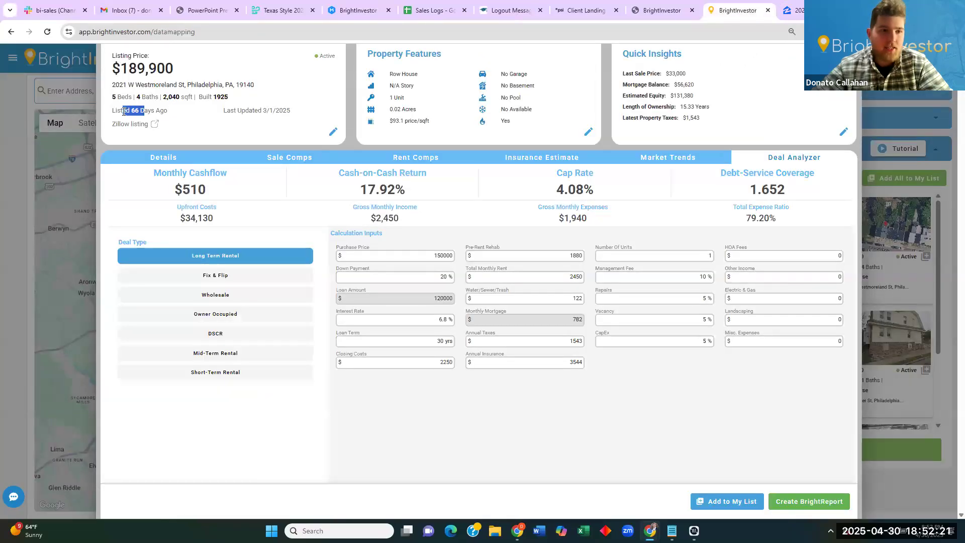
pyautogui.click(684, 157)
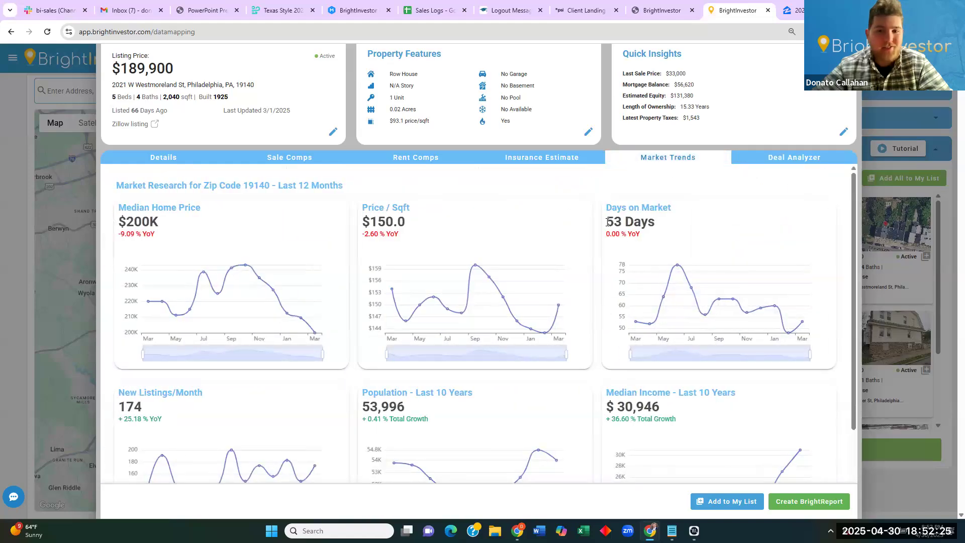
pyautogui.moveTo(607, 221); pyautogui.dragTo(646, 222)
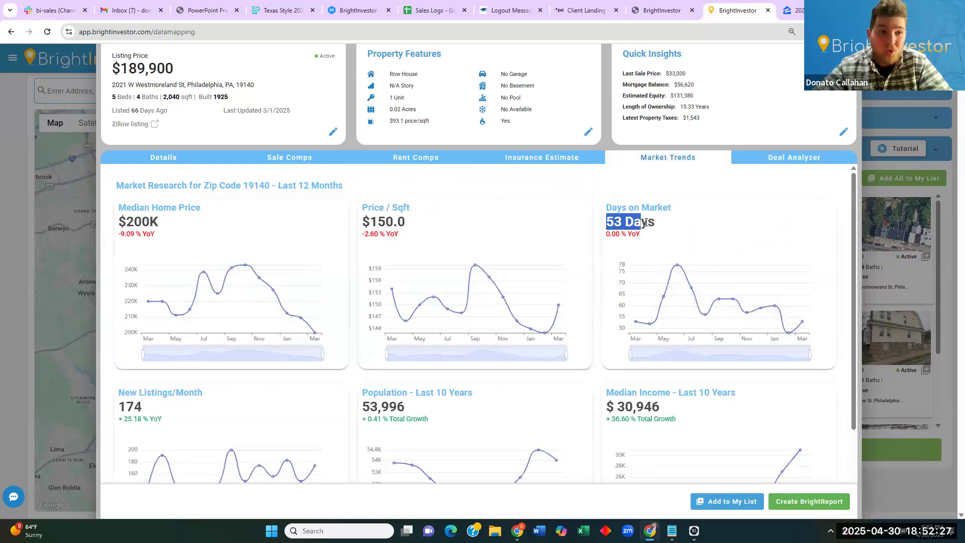
pyautogui.click(794, 157)
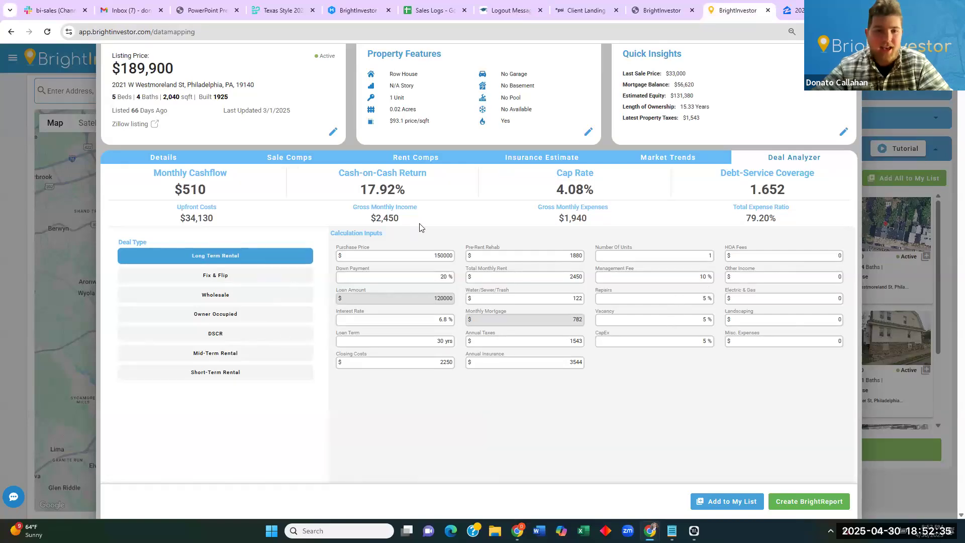
# Set repairs, vacancy and CapEx to 0% to test the $510 cashflow.
pyautogui.moveTo(174, 189); pyautogui.dragTo(206, 189)
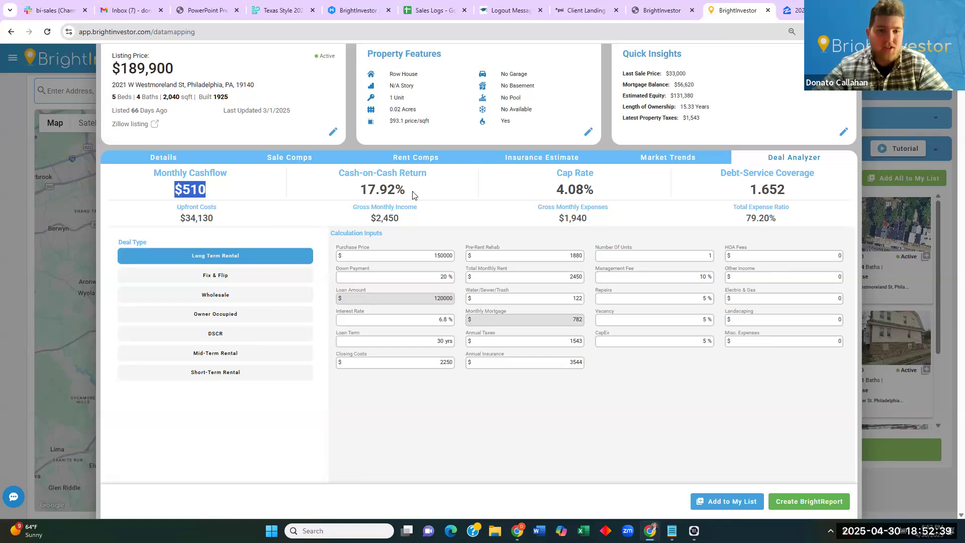
pyautogui.click(378, 192)
pyautogui.click(642, 301)
pyautogui.write('0')
pyautogui.click(641, 318)
pyautogui.write('0')
pyautogui.press('Tab')
pyautogui.write('0')
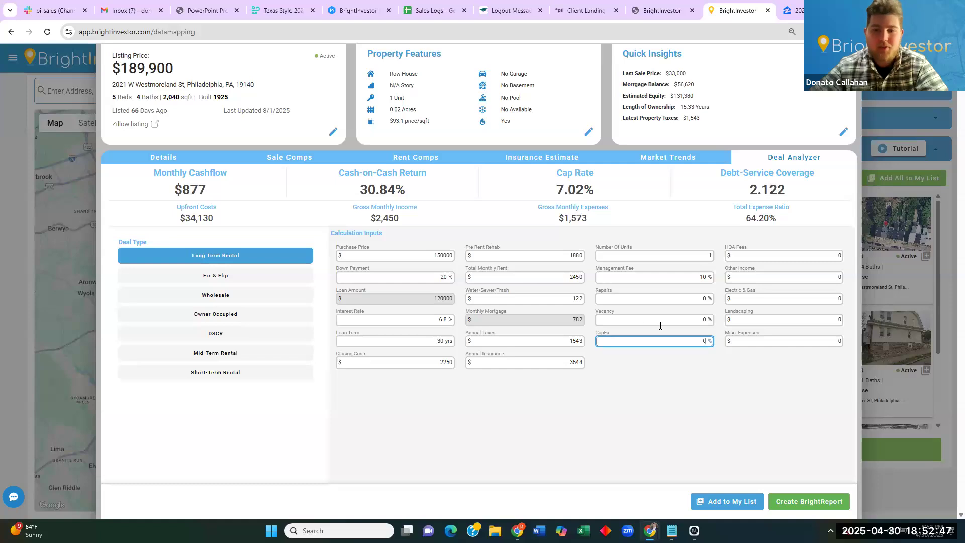
# Restore repairs, vacancy and CapEx to 5% and create a BrightReport for the property.
pyautogui.click(685, 300)
pyautogui.write('5')
pyautogui.click(681, 321)
pyautogui.write('5')
pyautogui.click(691, 347)
pyautogui.write('5')
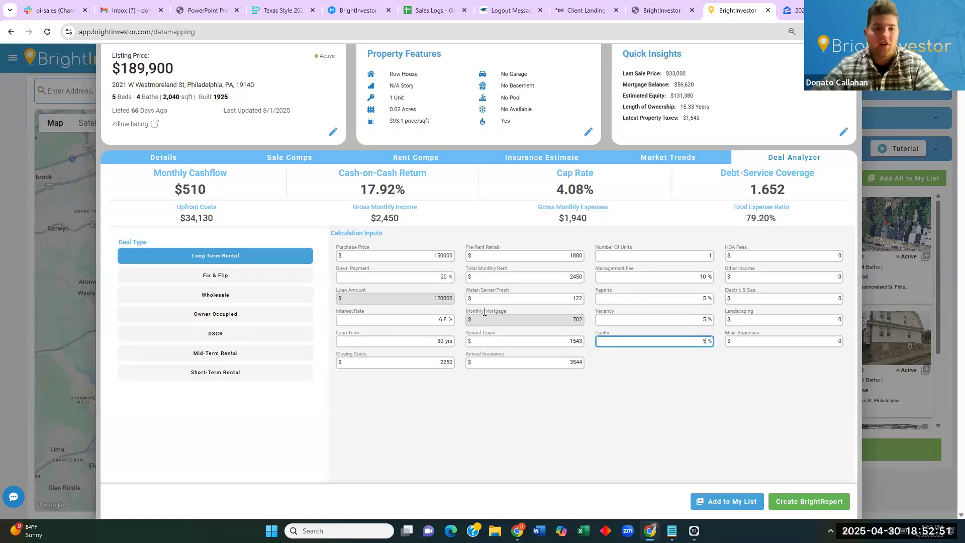
pyautogui.click(797, 502)
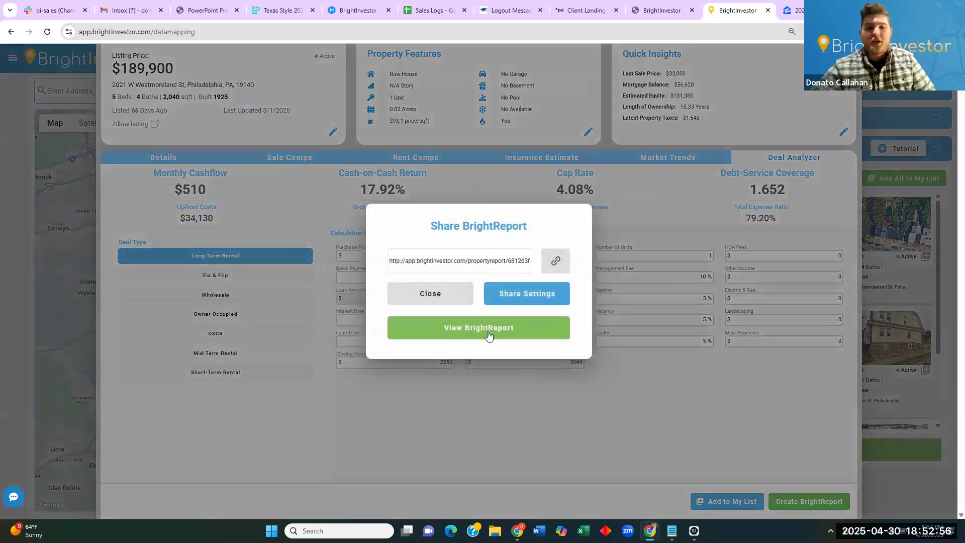
# Open the generated BrightReport and scroll down to its Deal Analyzer.
pyautogui.click(487, 332)
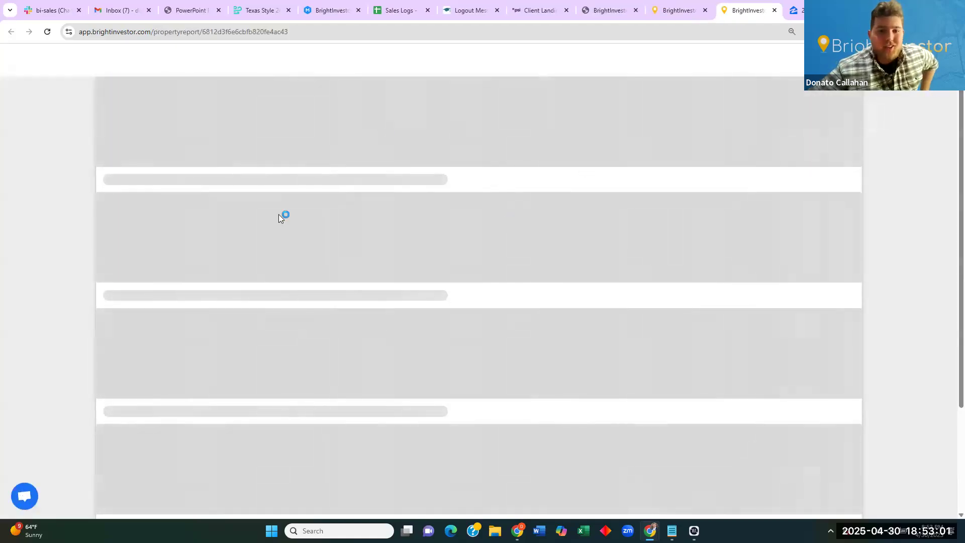
pyautogui.scroll(-6, 502, 345)
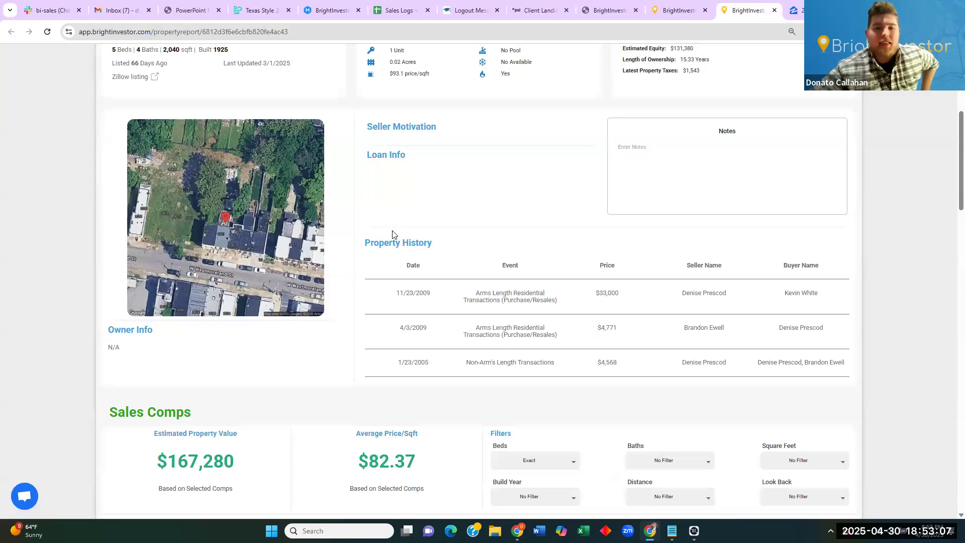
pyautogui.scroll(-3, 353, 294)
pyautogui.scroll(-3, 314, 251)
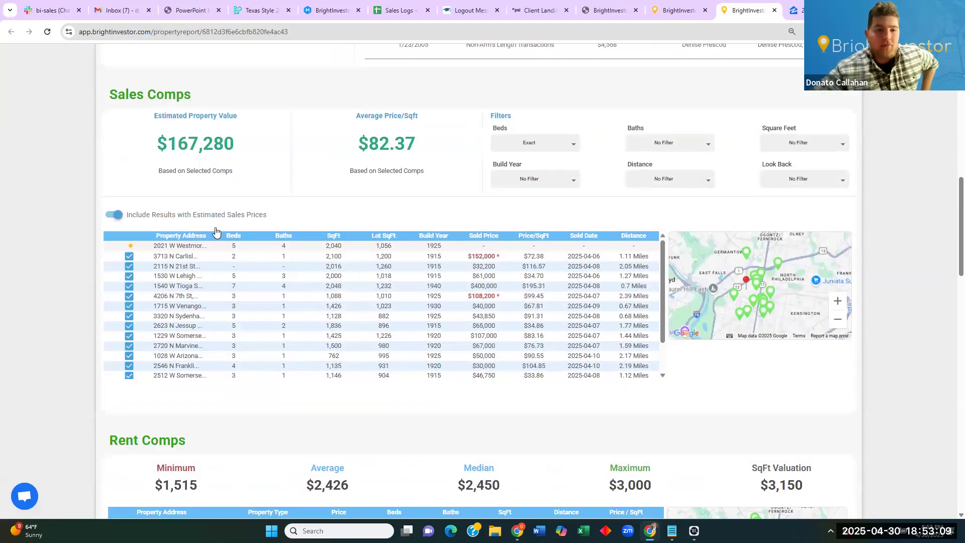
pyautogui.scroll(-3, 323, 161)
pyautogui.scroll(-3, 323, 160)
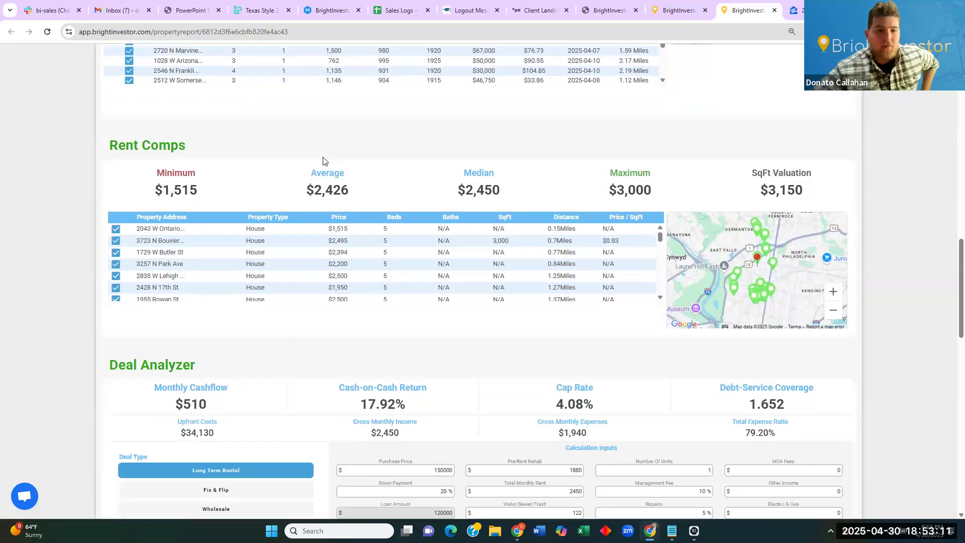
pyautogui.scroll(-4, 555, 261)
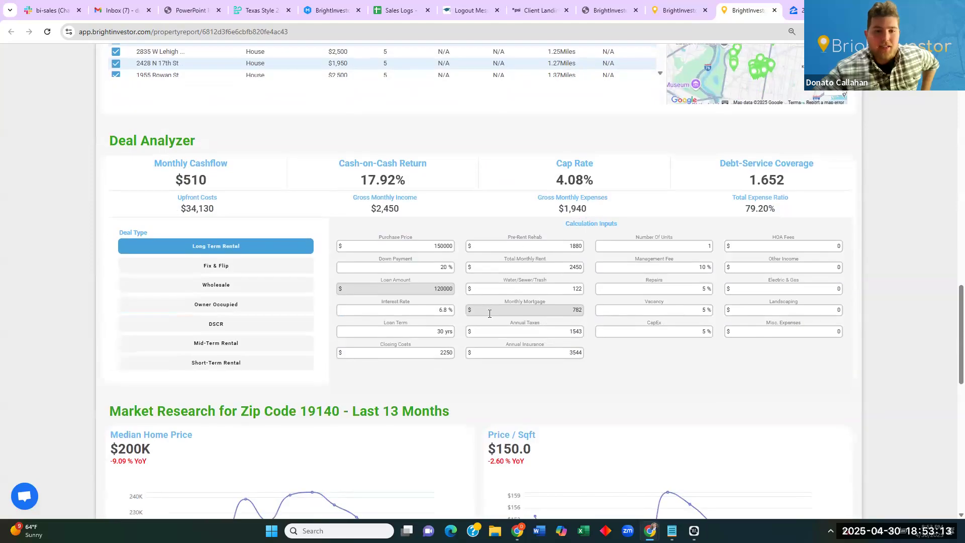
pyautogui.scroll(-3, 456, 327)
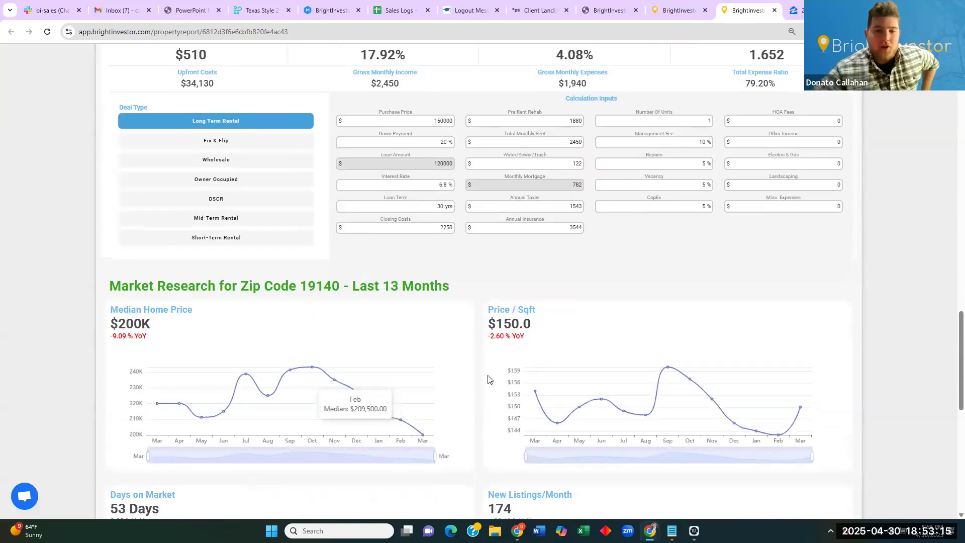
pyautogui.scroll(3, 488, 379)
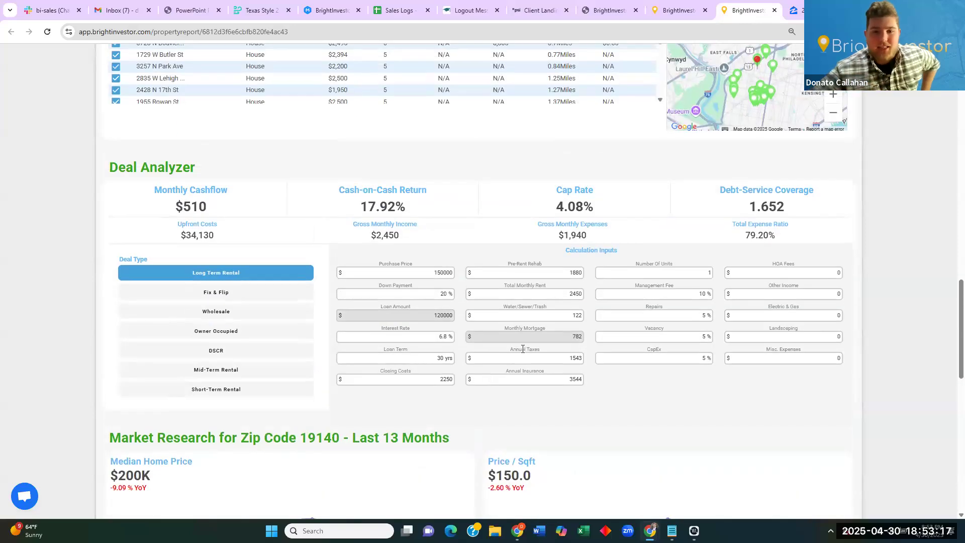
# Set the interest rate to 6.2% and the management fee to 8%.
pyautogui.click(422, 333)
pyautogui.write('6')
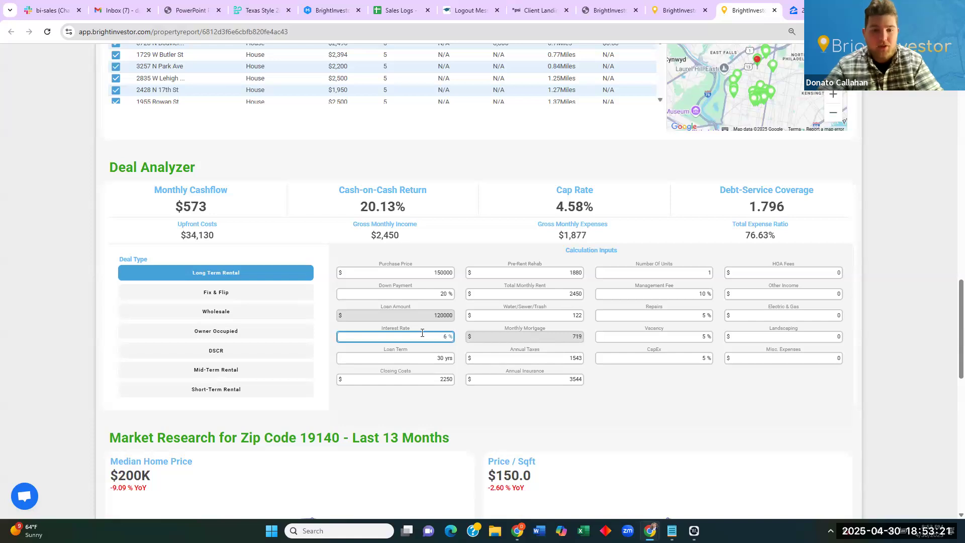
pyautogui.press('BackSpace')
pyautogui.write('6')
pyautogui.press('BackSpace')
pyautogui.write('6.2')
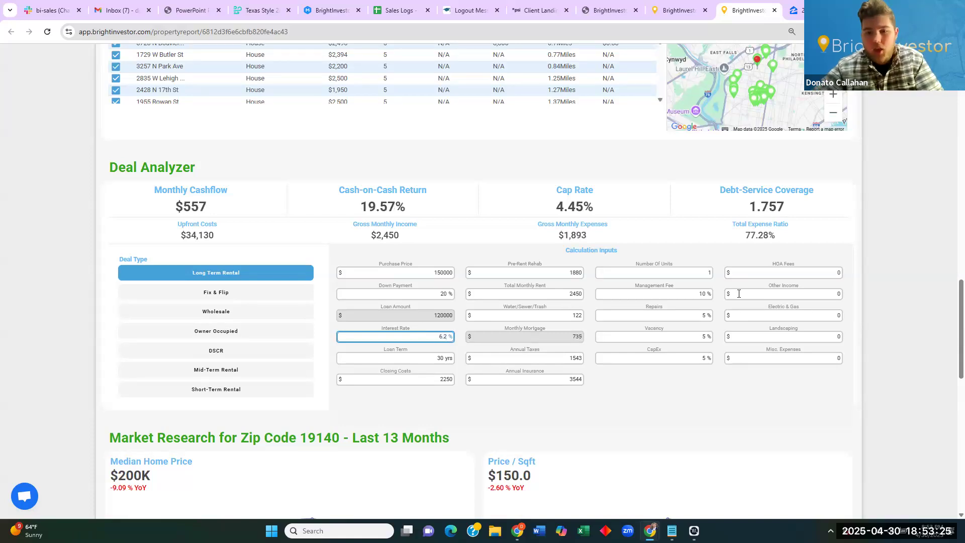
pyautogui.doubleClick(703, 295)
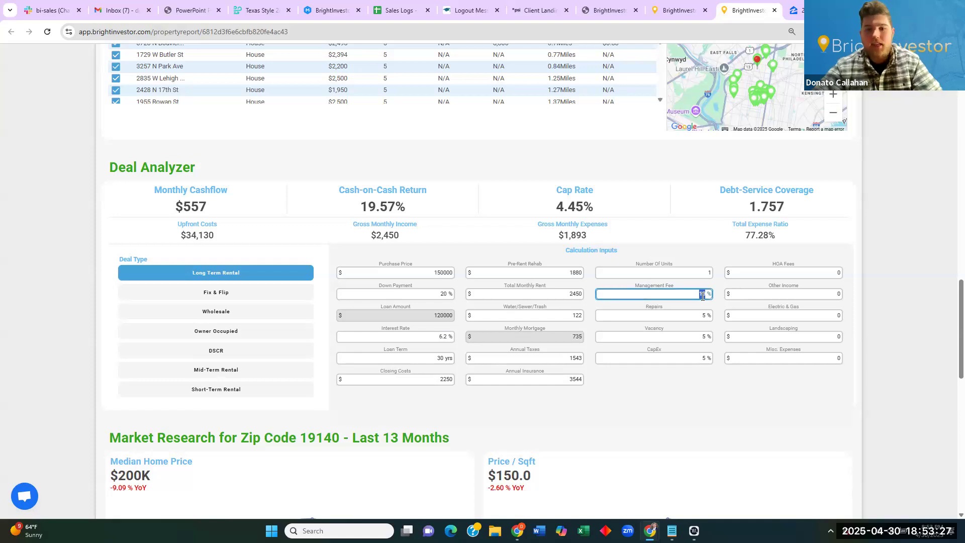
pyautogui.write('8')
pyautogui.click(674, 405)
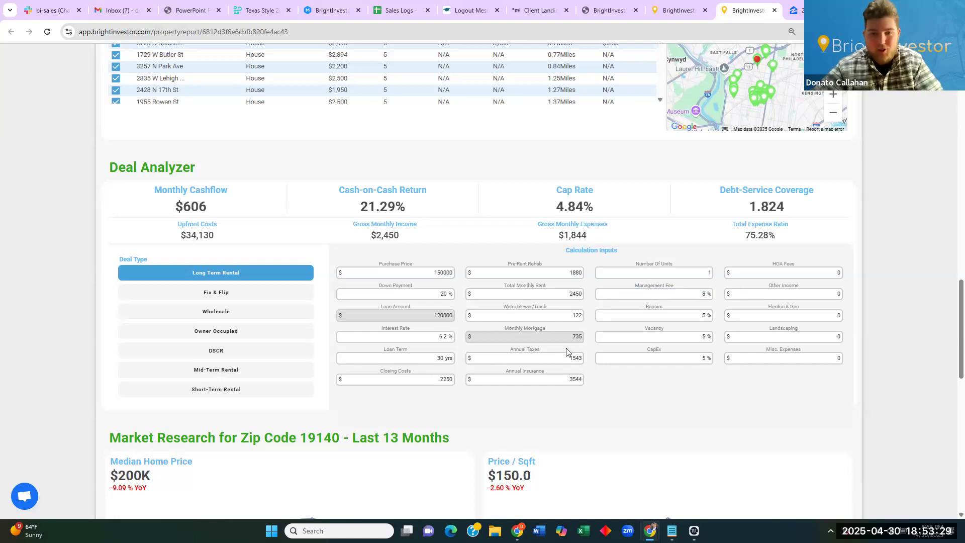
# Set annual insurance to 4000, bringing monthly cashflow to $568.
pyautogui.doubleClick(550, 384)
pyautogui.write('4000')
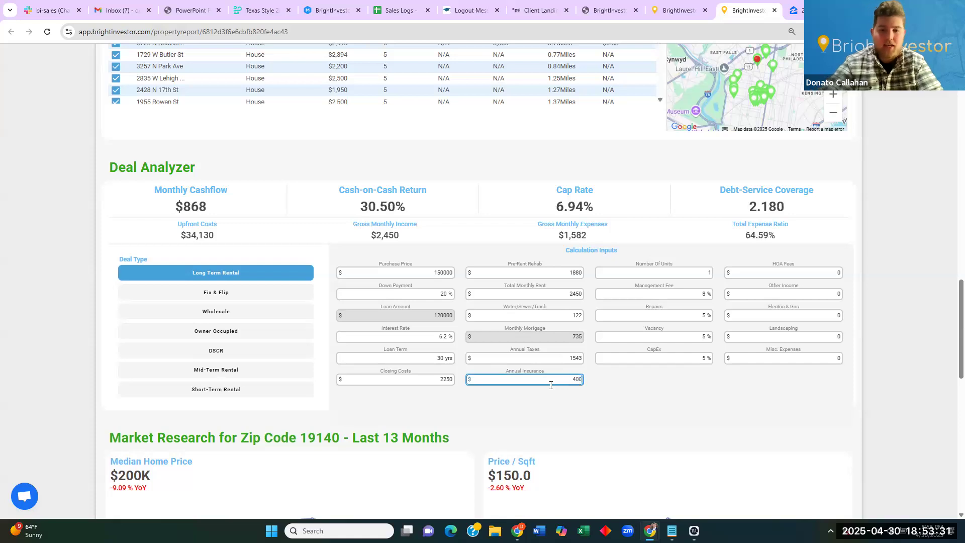
pyautogui.click(612, 392)
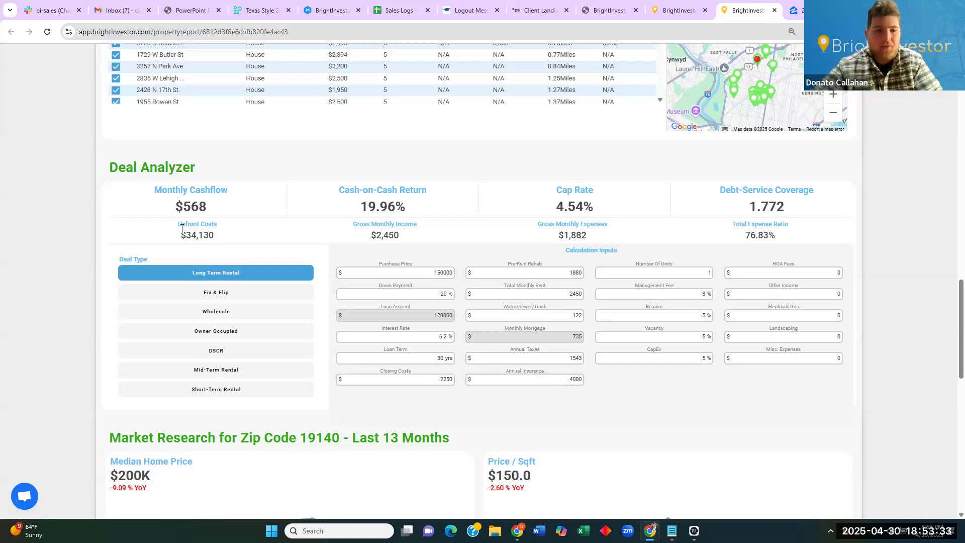
pyautogui.doubleClick(204, 209)
pyautogui.scroll(15, 454, 209)
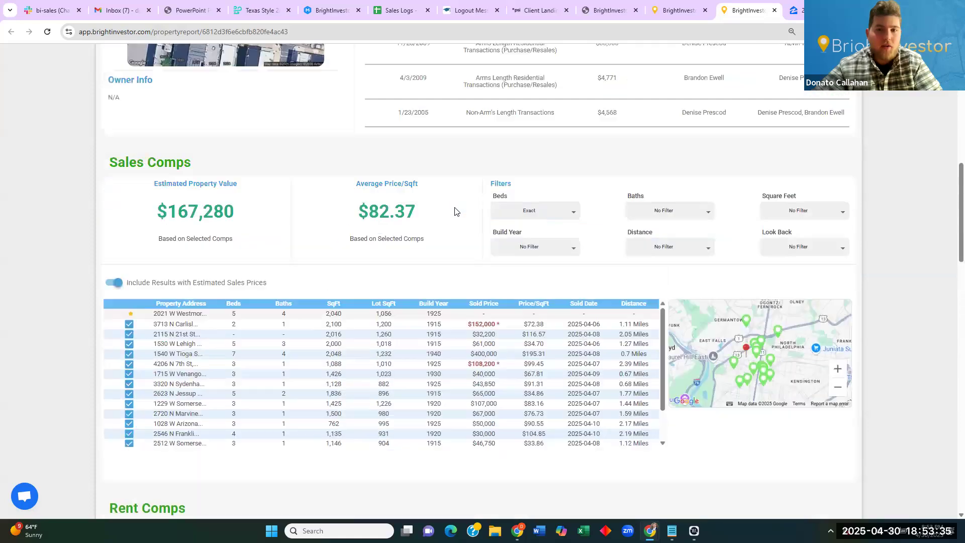
pyautogui.scroll(1, 211, 320)
pyautogui.click(132, 357)
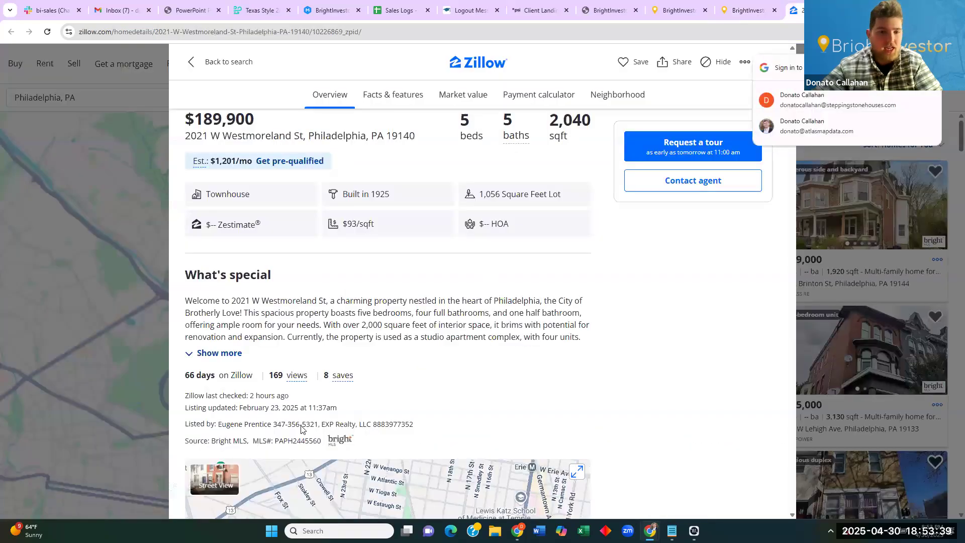
# Expand and read the Zillow listing's full description, then return to the BrightReport.
pyautogui.click(219, 353)
pyautogui.moveTo(343, 313); pyautogui.dragTo(417, 374)
pyautogui.click(458, 387)
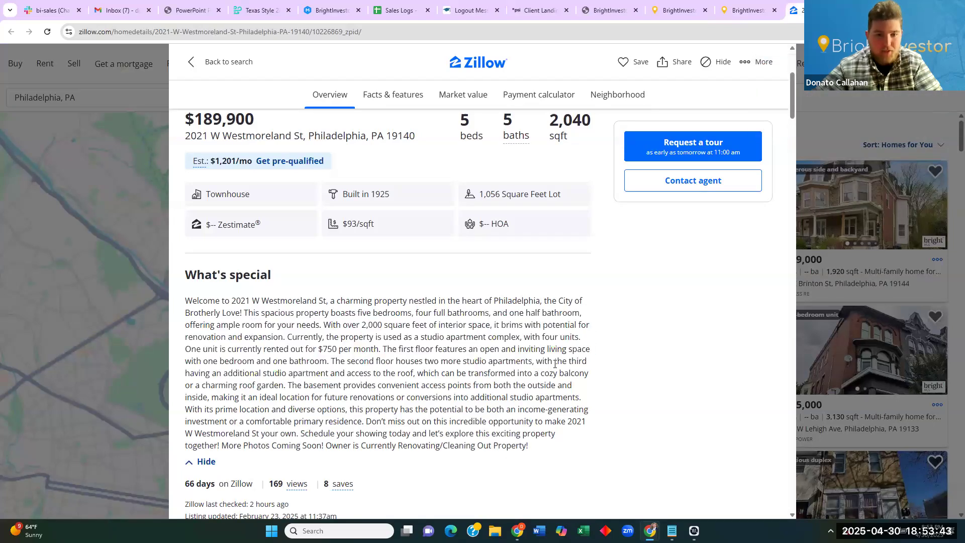
pyautogui.click(744, 6)
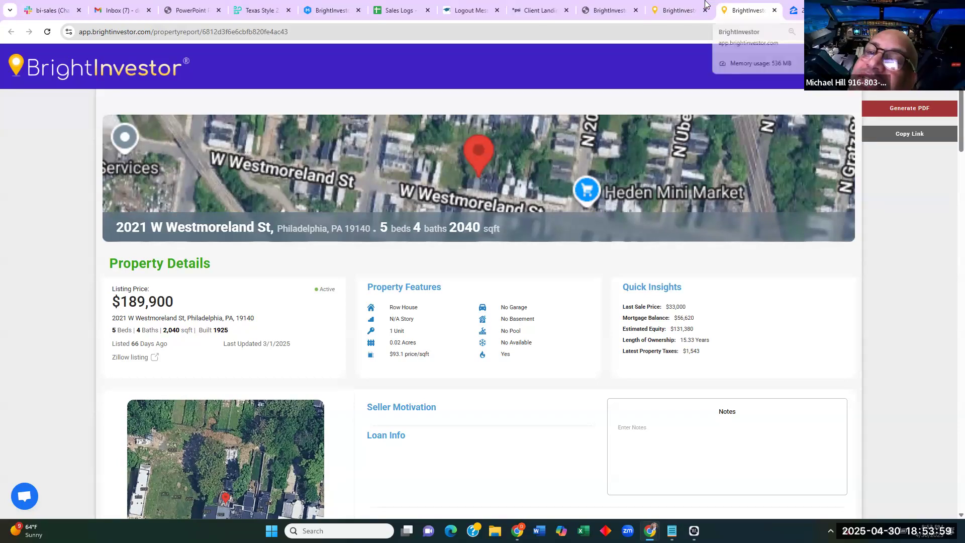
# Go back to the data-mapping tab, where the Share BrightReport dialog is still open.
pyautogui.moveTo(705, 4)
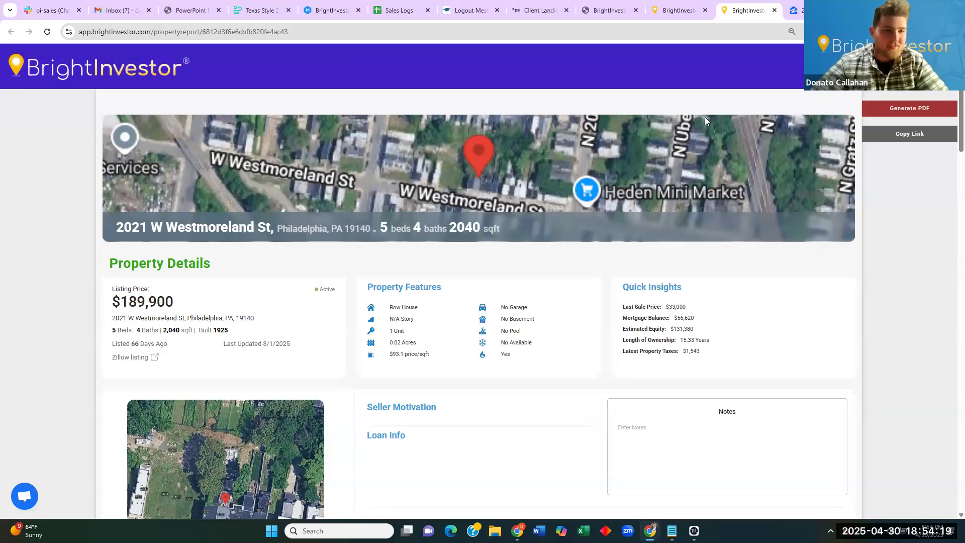
pyautogui.click(677, 10)
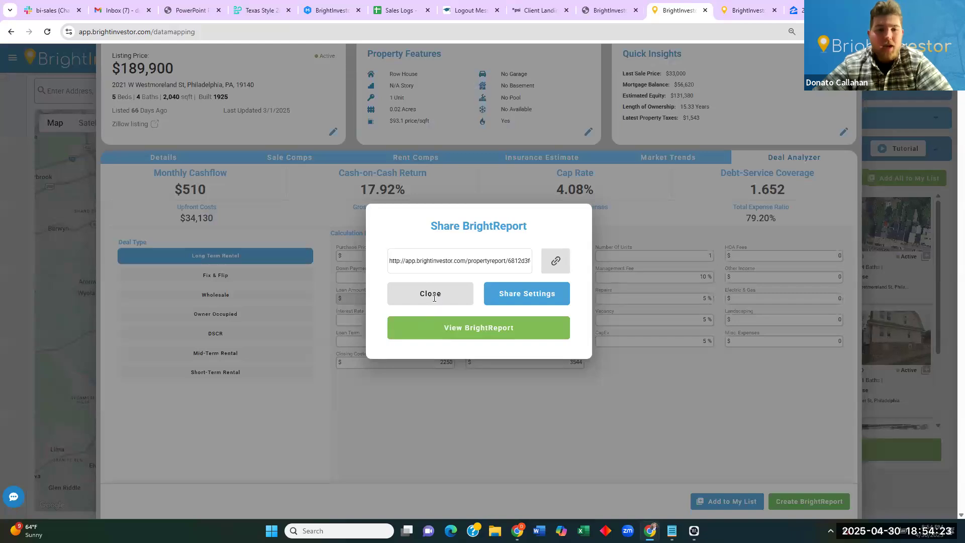
pyautogui.click(423, 294)
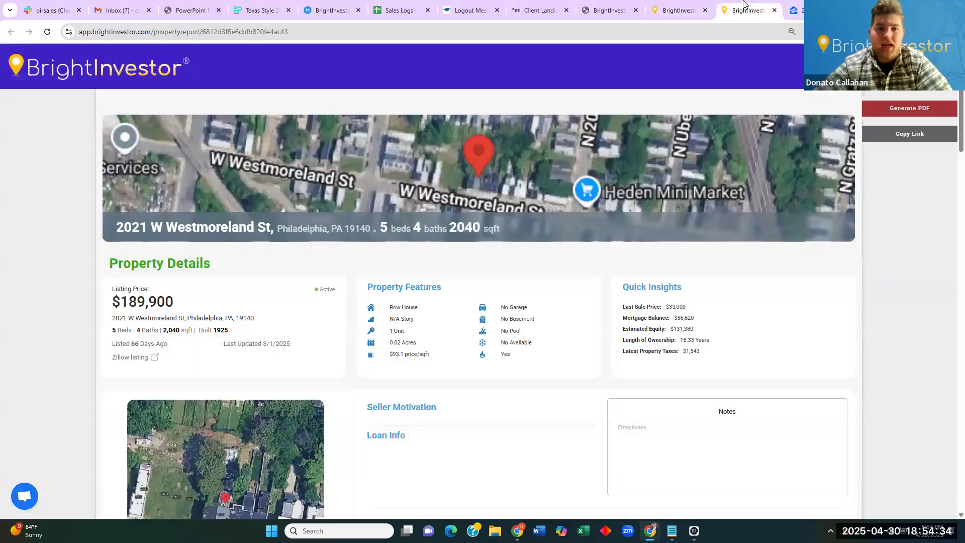
pyautogui.click(745, 7)
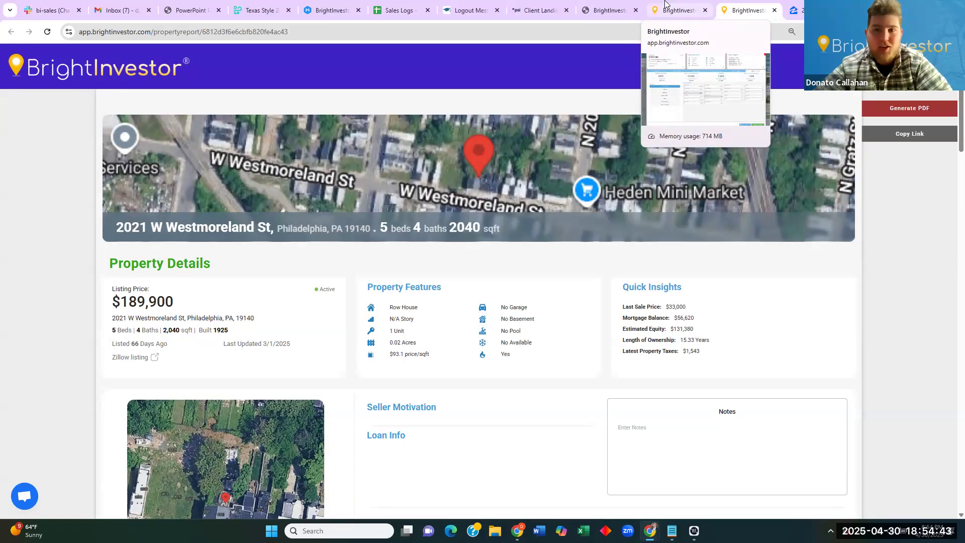
# On the data-mapping tab, dismiss the Deal Analyzer overlay and start a New Search.
pyautogui.click(664, 6)
pyautogui.press('Escape')
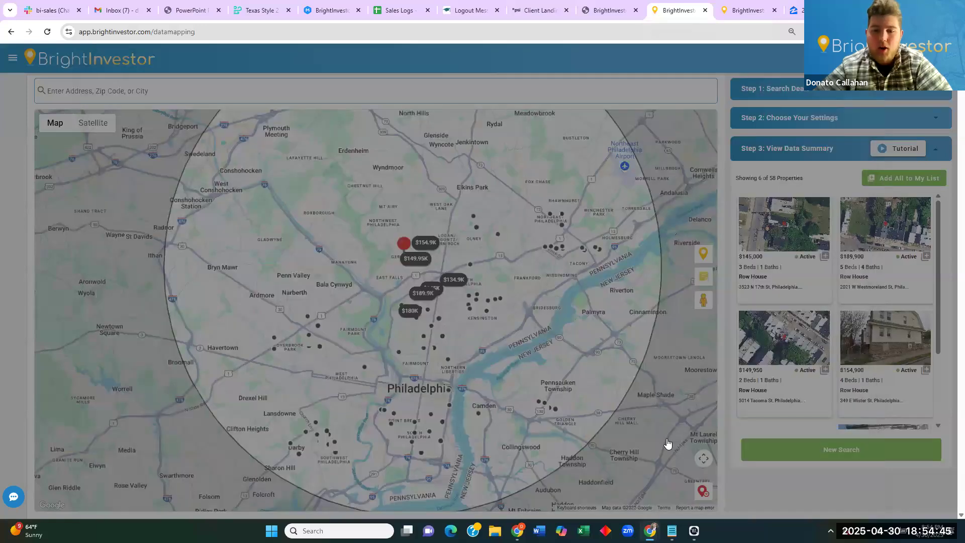
pyautogui.click(704, 491)
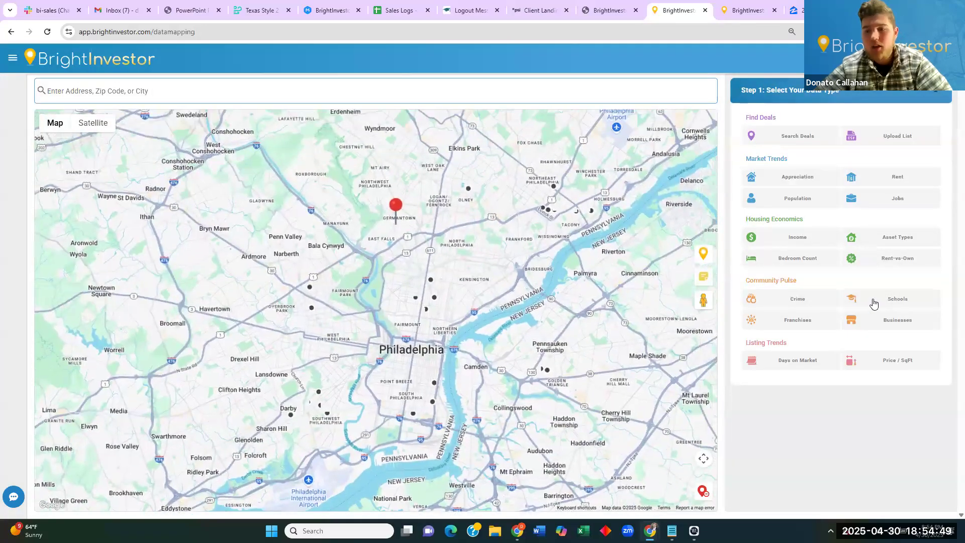
# Map public schools within a 2-mile radius of the pin, showing their Below Avg ratings.
pyautogui.click(874, 300)
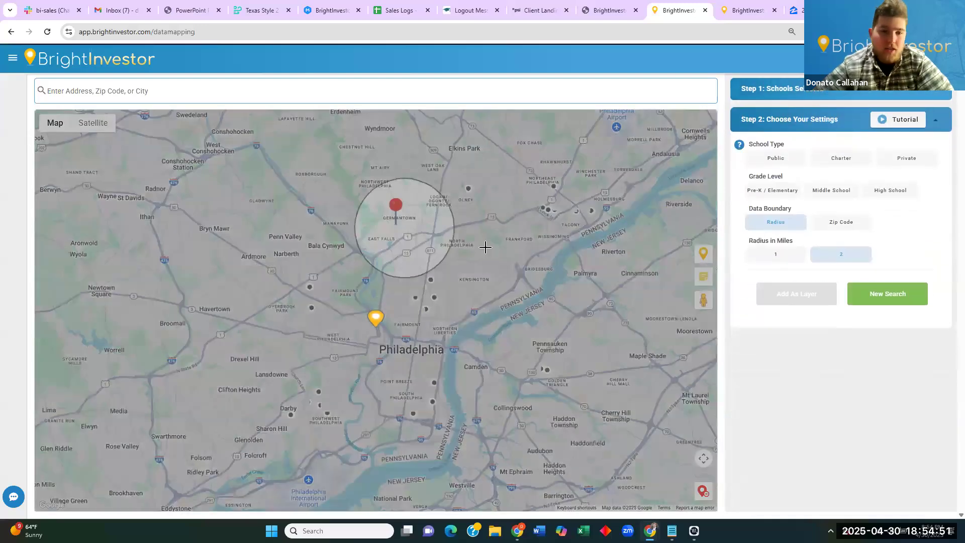
pyautogui.scroll(2, 402, 253)
pyautogui.scroll(1, 402, 253)
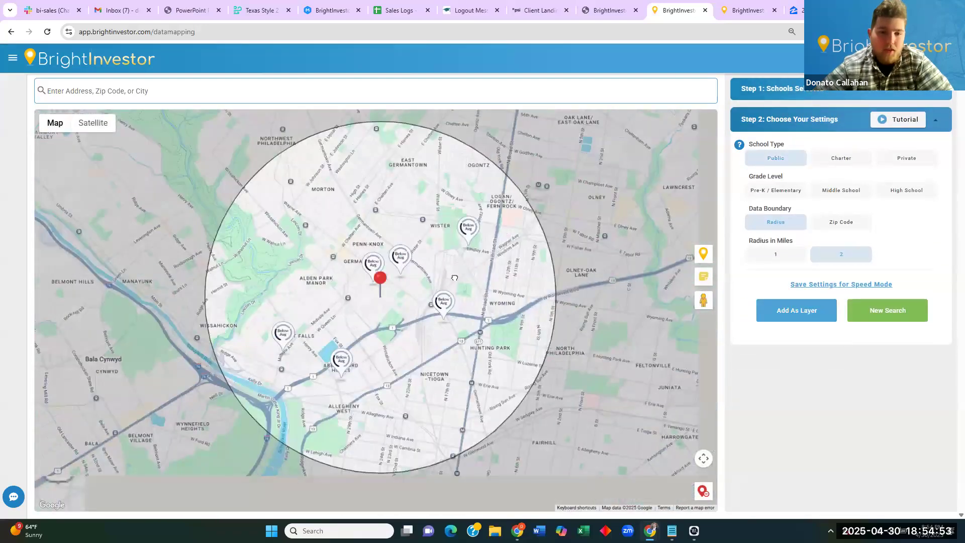
pyautogui.moveTo(433, 323); pyautogui.dragTo(467, 299)
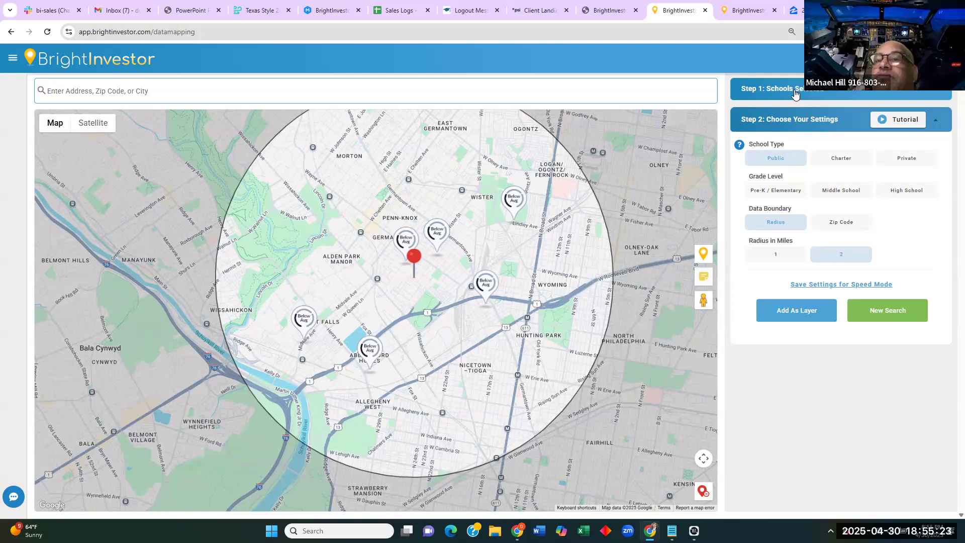
pyautogui.click(794, 93)
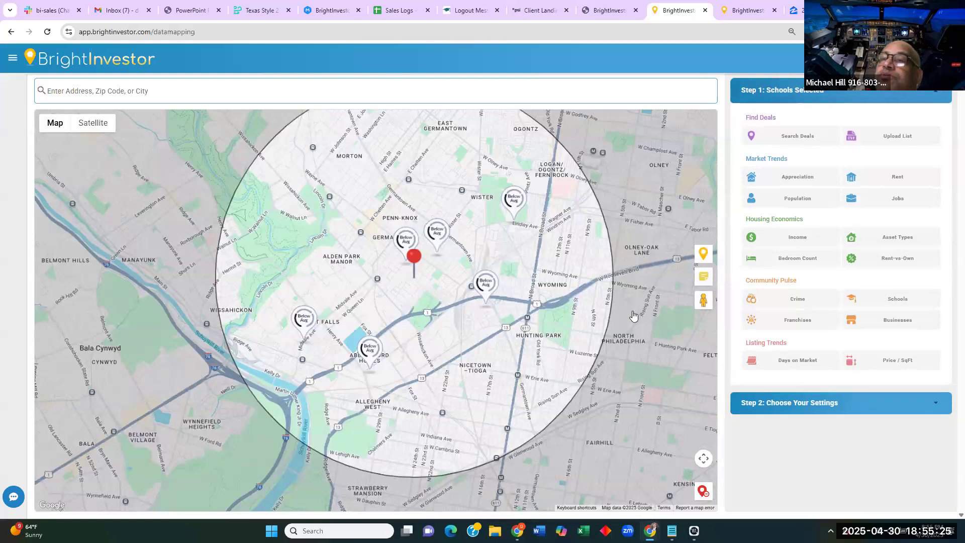
pyautogui.moveTo(452, 255)
pyautogui.mouseDown()
pyautogui.moveTo(453, 281)
pyautogui.moveTo(439, 289)
pyautogui.mouseUp()
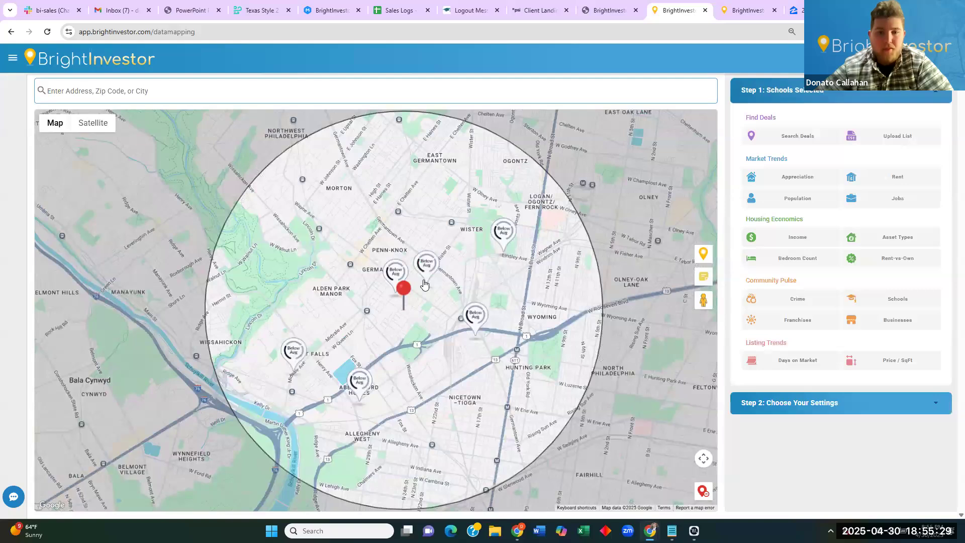
pyautogui.moveTo(468, 315)
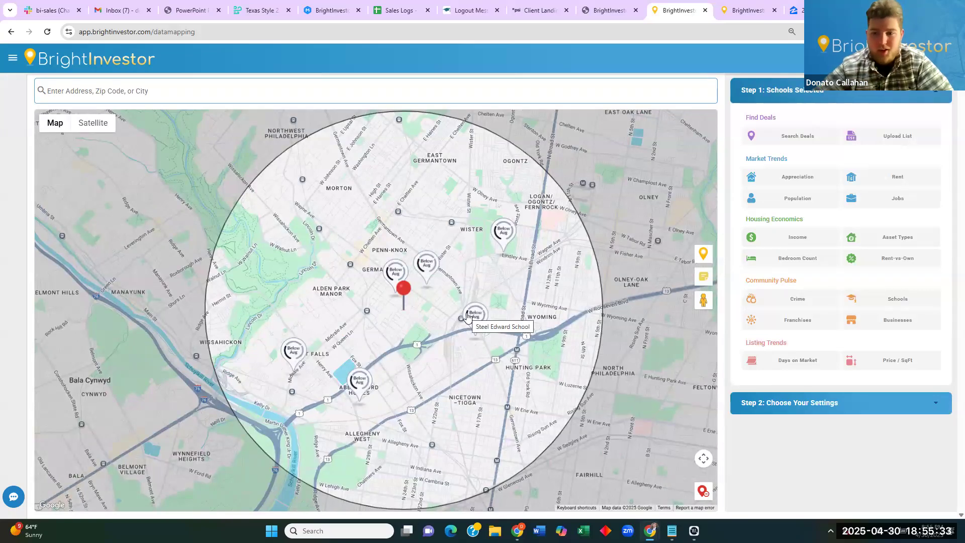
# Generate the 2-mile crime map and read the details of nearby assault incidents.
pyautogui.click(806, 301)
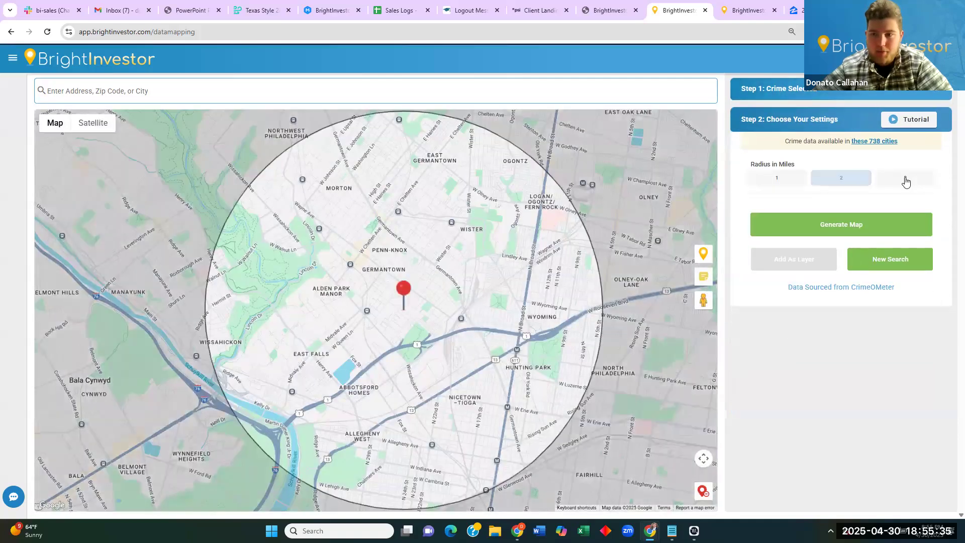
pyautogui.click(851, 224)
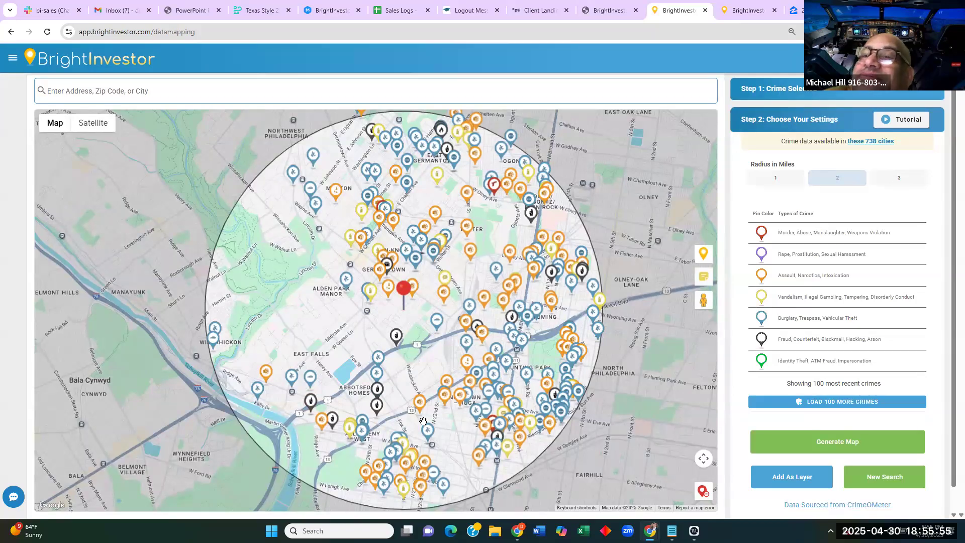
pyautogui.click(513, 286)
pyautogui.click(510, 286)
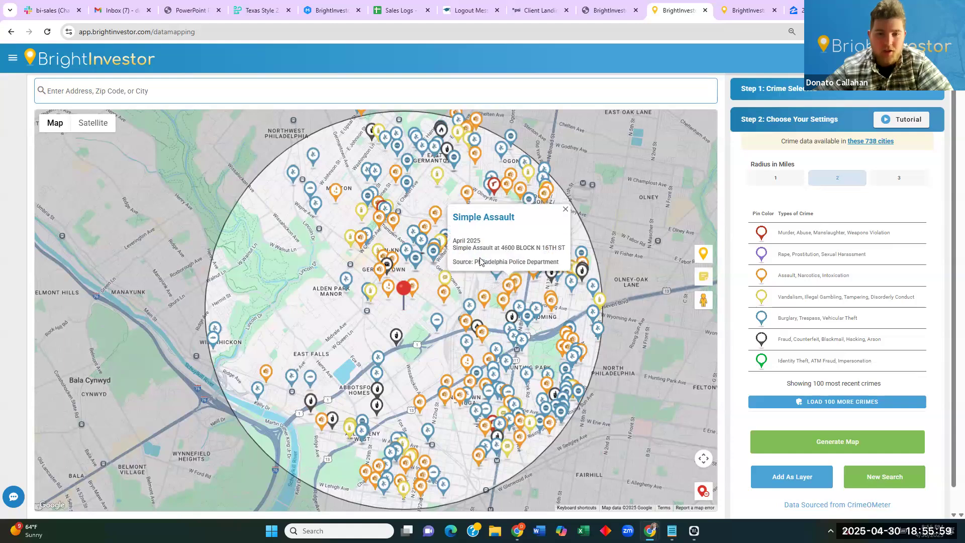
pyautogui.click(482, 299)
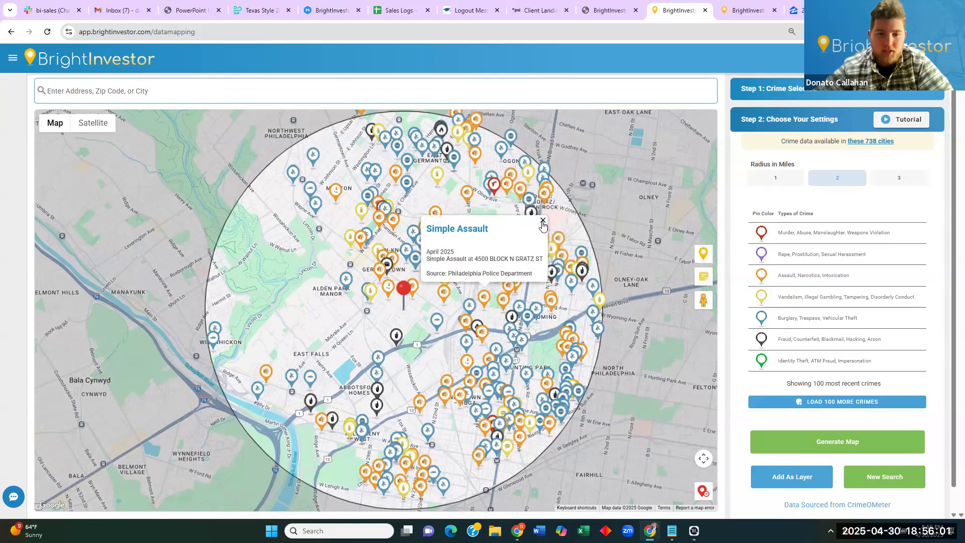
pyautogui.click(542, 222)
pyautogui.moveTo(343, 316); pyautogui.dragTo(372, 309)
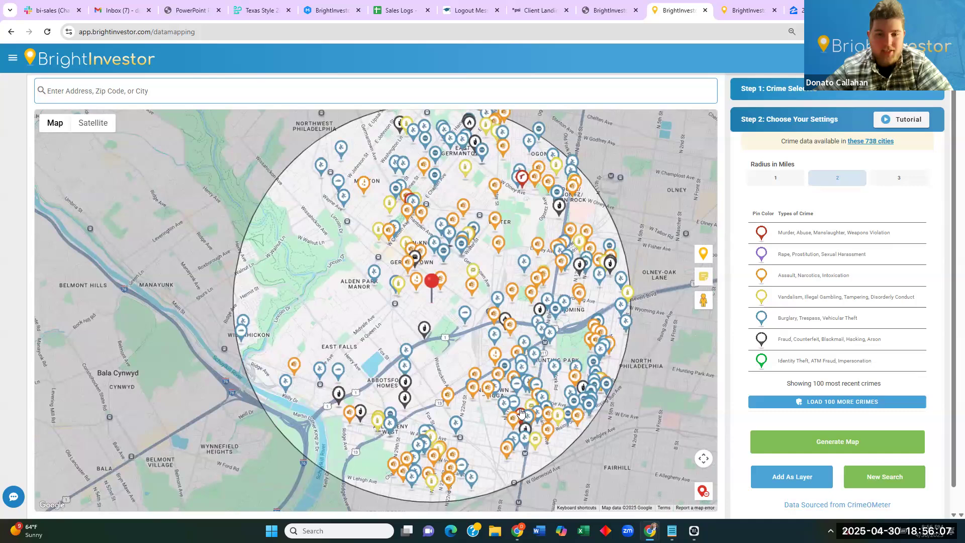
pyautogui.scroll(1, 347, 328)
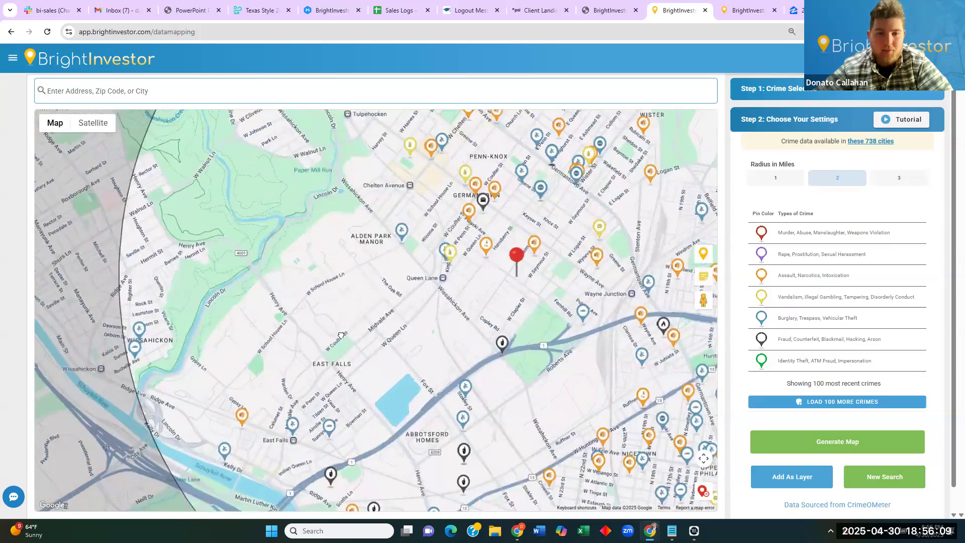
# Check two more incidents near the property, then clear the crime layer with New Search.
pyautogui.click(441, 271)
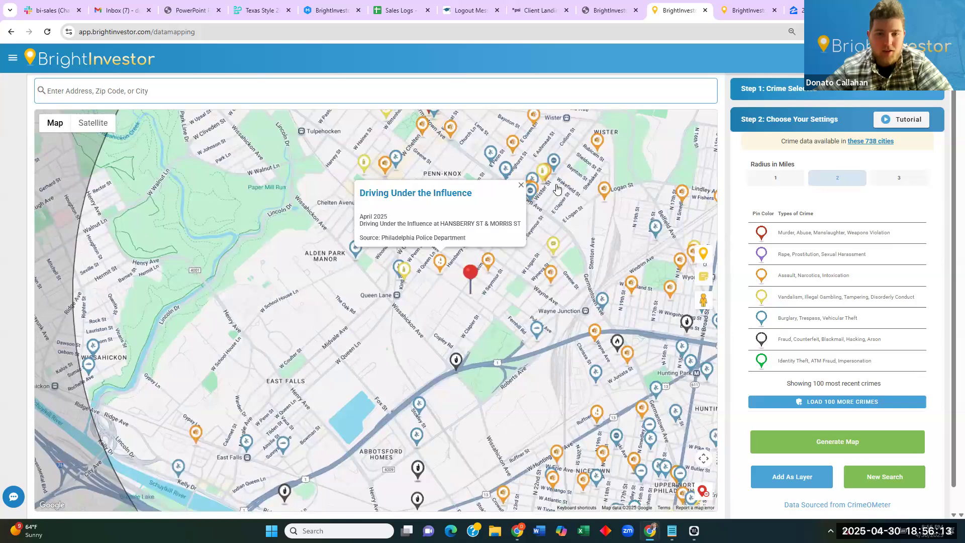
pyautogui.click(487, 262)
pyautogui.moveTo(455, 319); pyautogui.dragTo(515, 270)
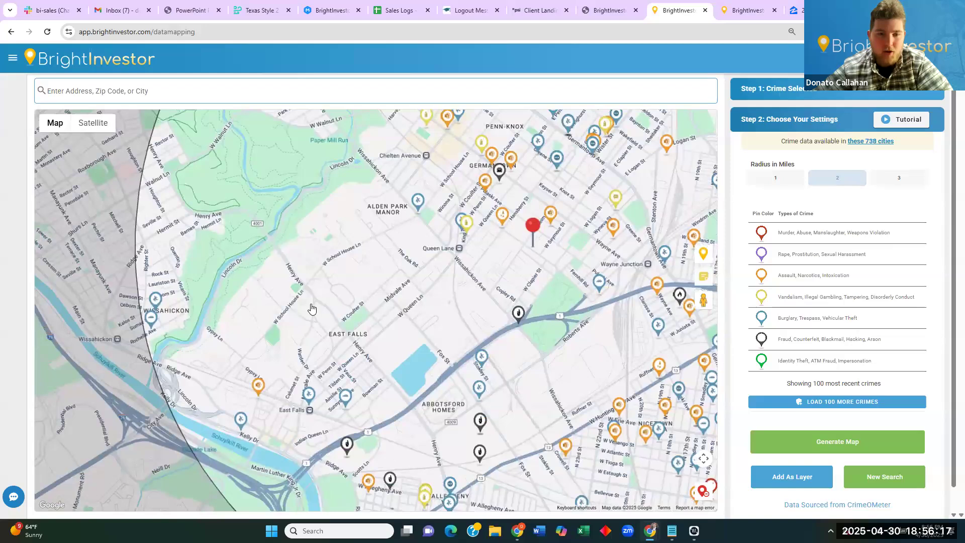
pyautogui.scroll(-1, 432, 282)
pyautogui.click(704, 491)
pyautogui.moveTo(571, 313); pyautogui.dragTo(530, 328)
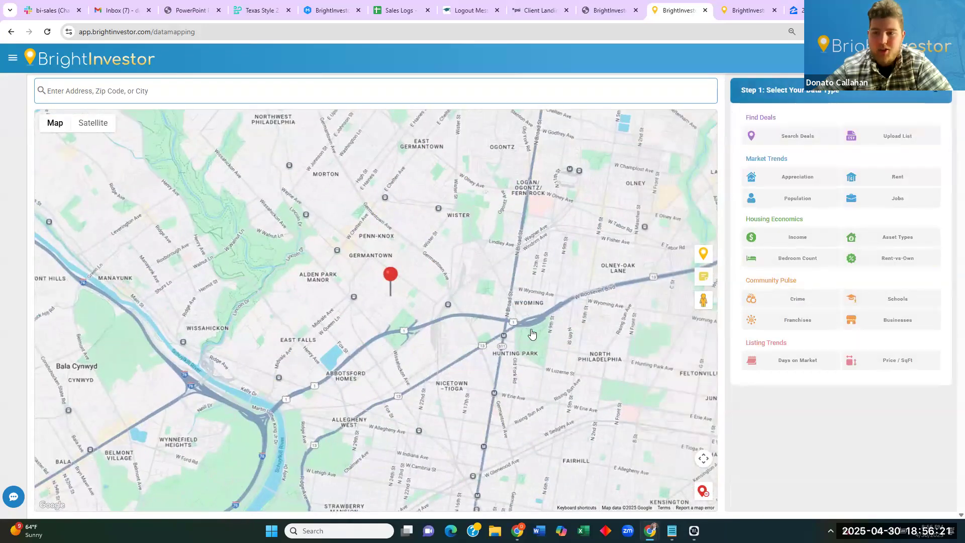
# Chart rent growth for 5-bed, 1.5+ bath homes in zip 19144.
pyautogui.click(899, 180)
pyautogui.click(844, 159)
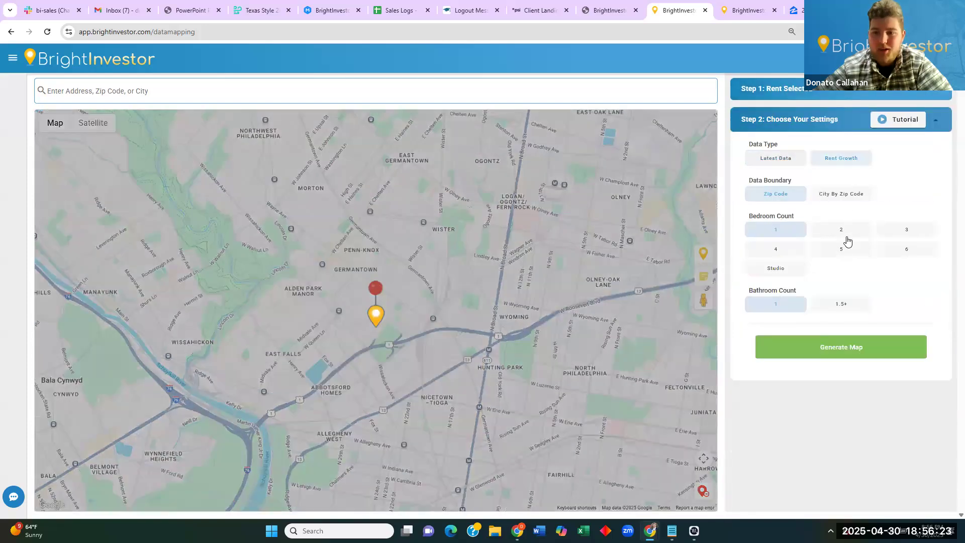
pyautogui.click(842, 249)
pyautogui.click(842, 305)
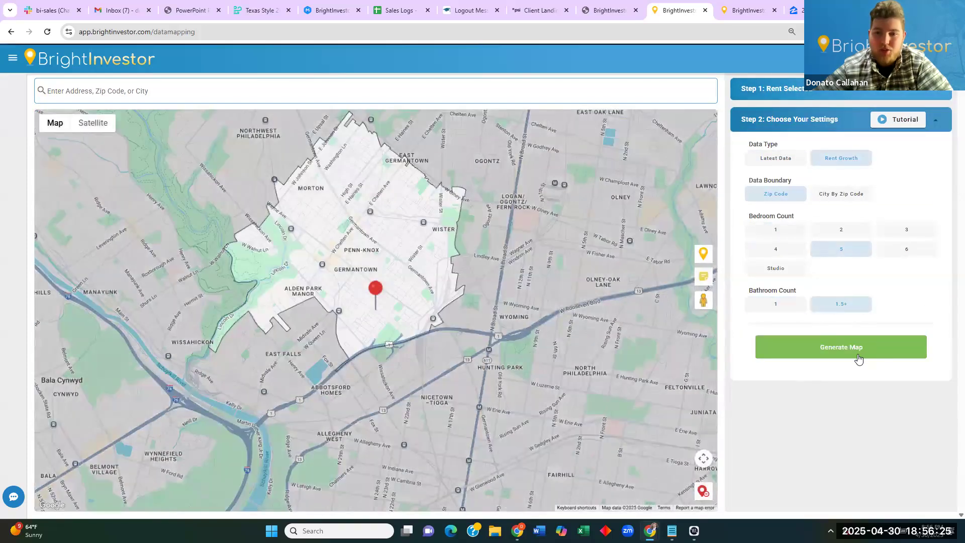
pyautogui.click(854, 354)
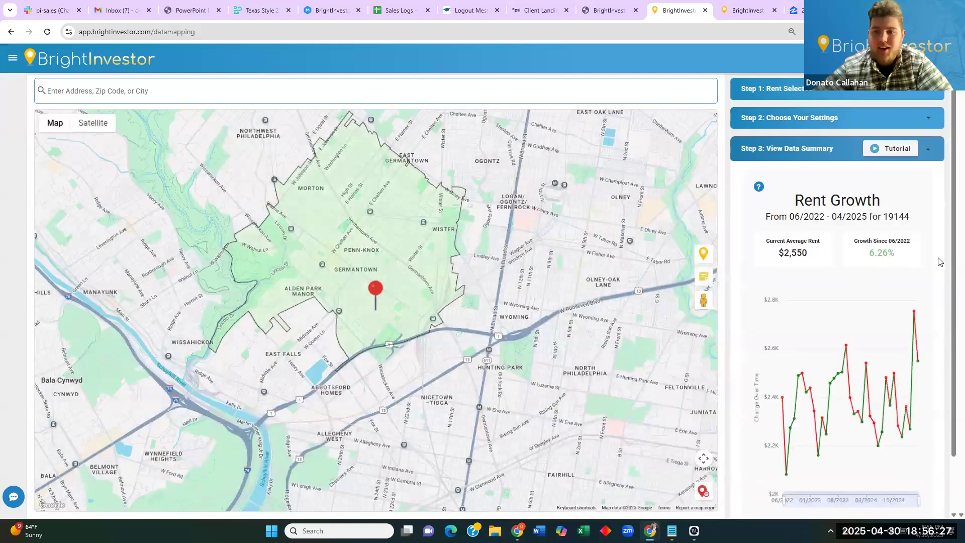
pyautogui.moveTo(876, 243); pyautogui.dragTo(891, 243)
pyautogui.click(891, 246)
pyautogui.scroll(1, 892, 246)
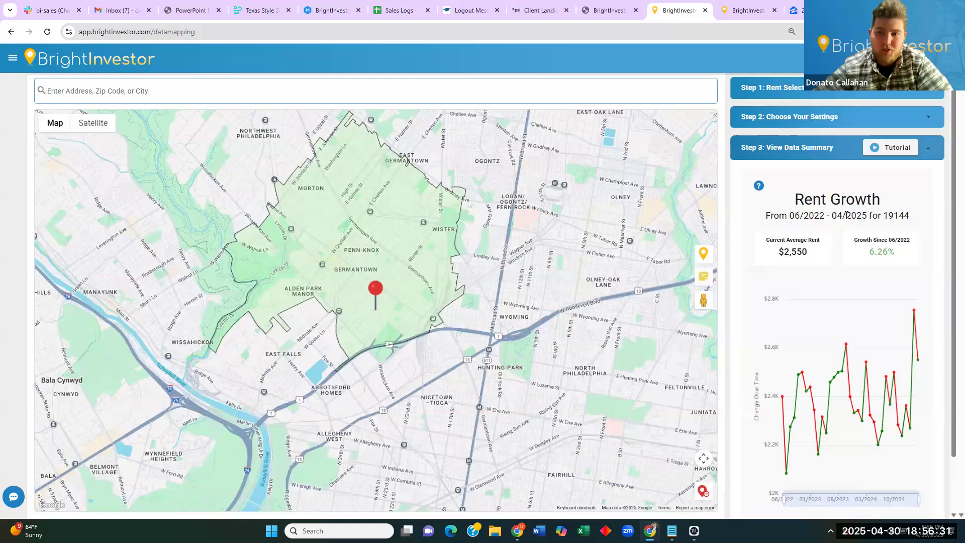
# Generate Philadelphia's 2012–2023 rent-versus-own chart and recentre the map on Germantown.
pyautogui.click(865, 95)
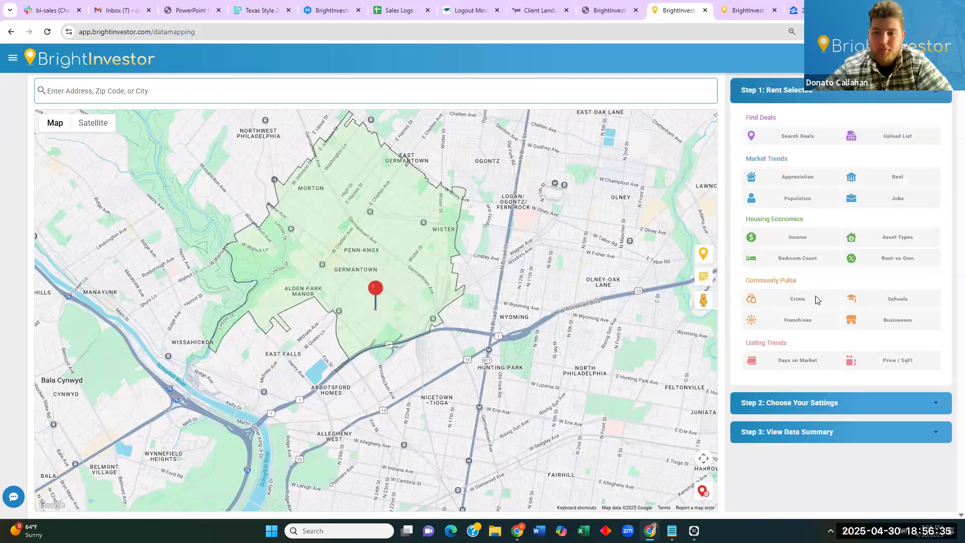
pyautogui.click(894, 261)
pyautogui.click(842, 253)
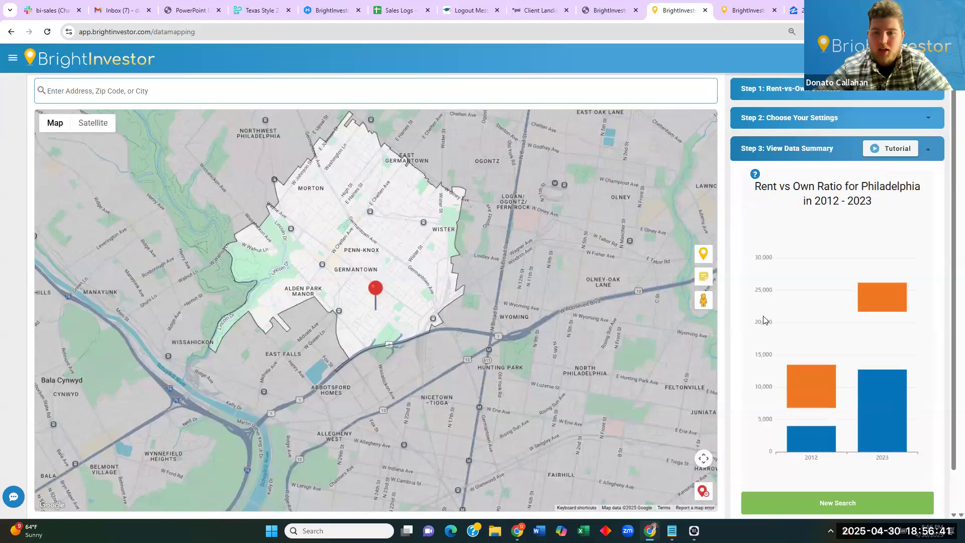
pyautogui.moveTo(809, 352)
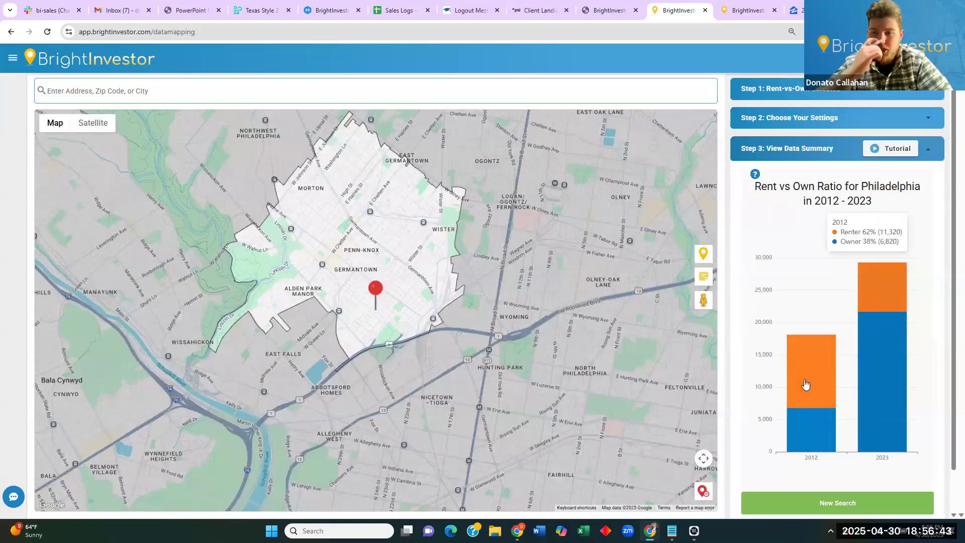
pyautogui.moveTo(891, 302)
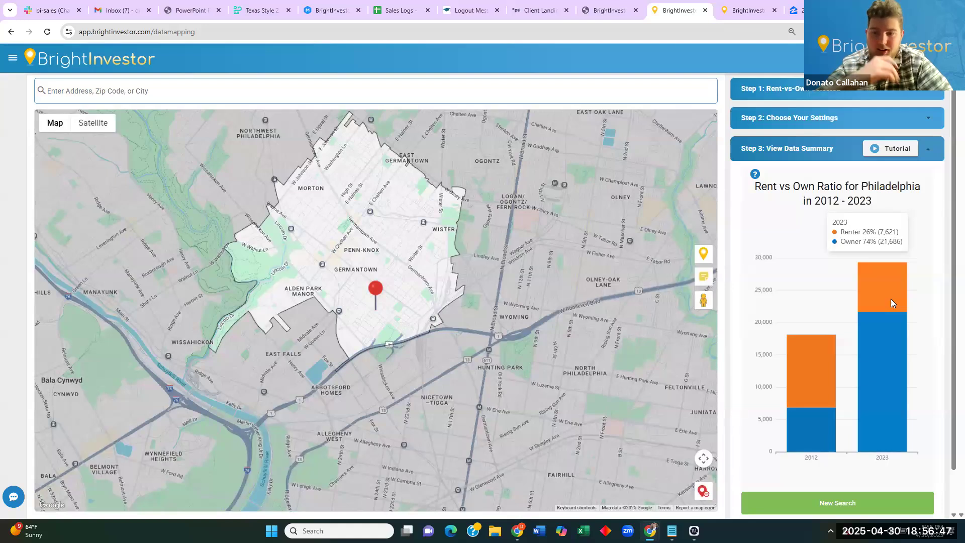
pyautogui.moveTo(544, 234); pyautogui.dragTo(595, 274)
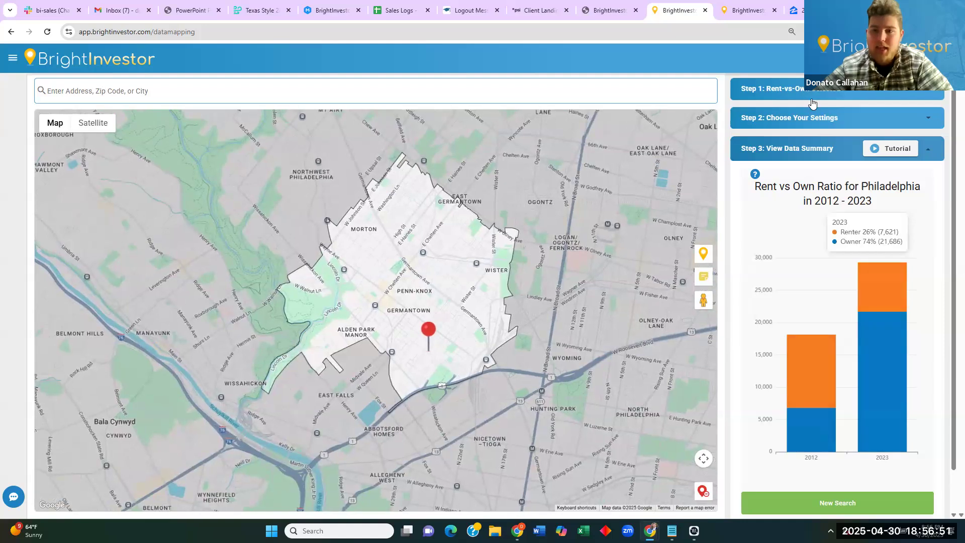
pyautogui.click(810, 120)
pyautogui.click(838, 96)
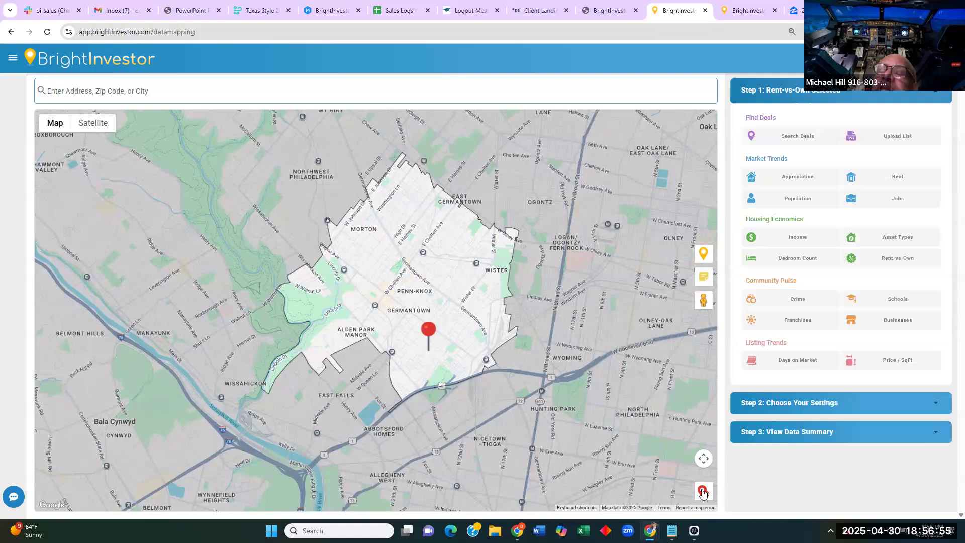
# Chart income growth for zip 19144 (35.34%, $11.94K, 2018–2023), then reopen the data-type list.
pyautogui.click(812, 245)
pyautogui.click(840, 258)
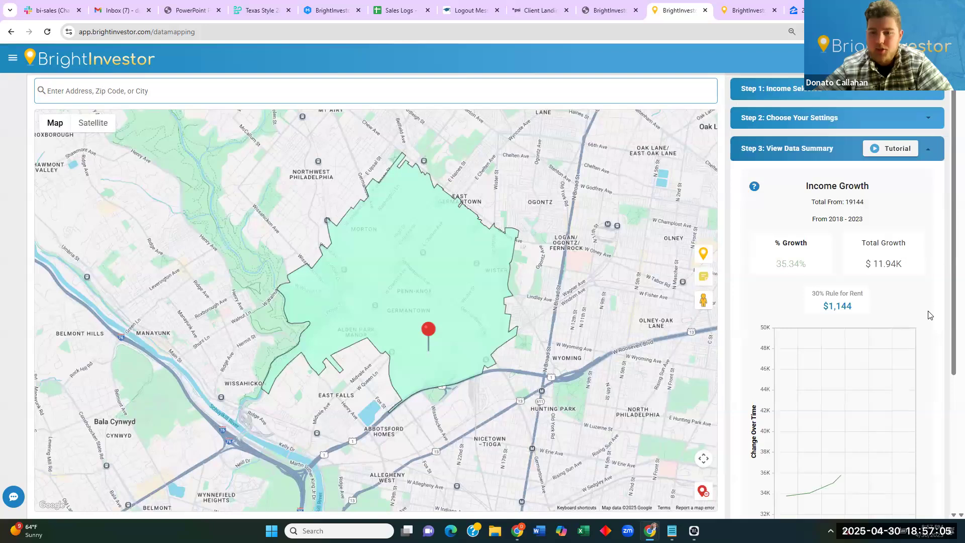
pyautogui.scroll(-1, 928, 315)
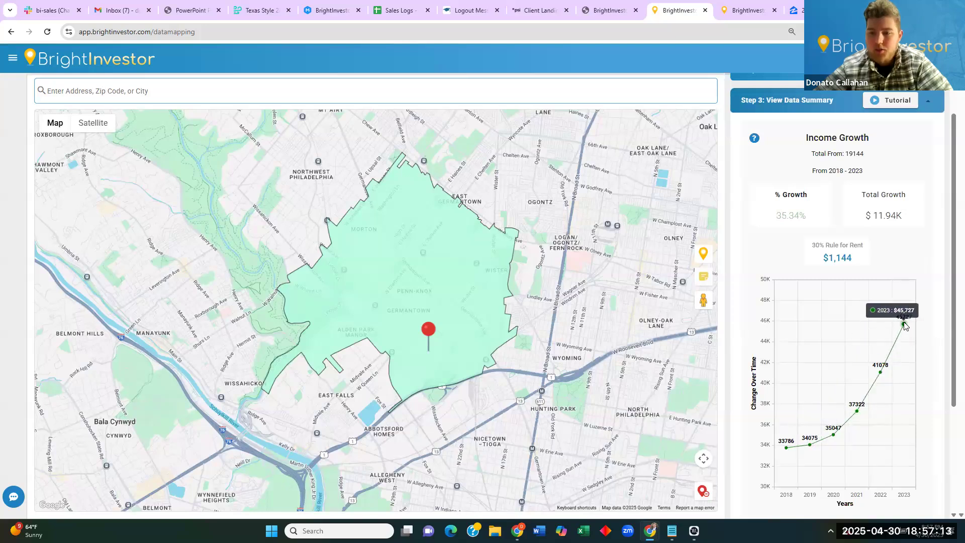
pyautogui.moveTo(903, 327)
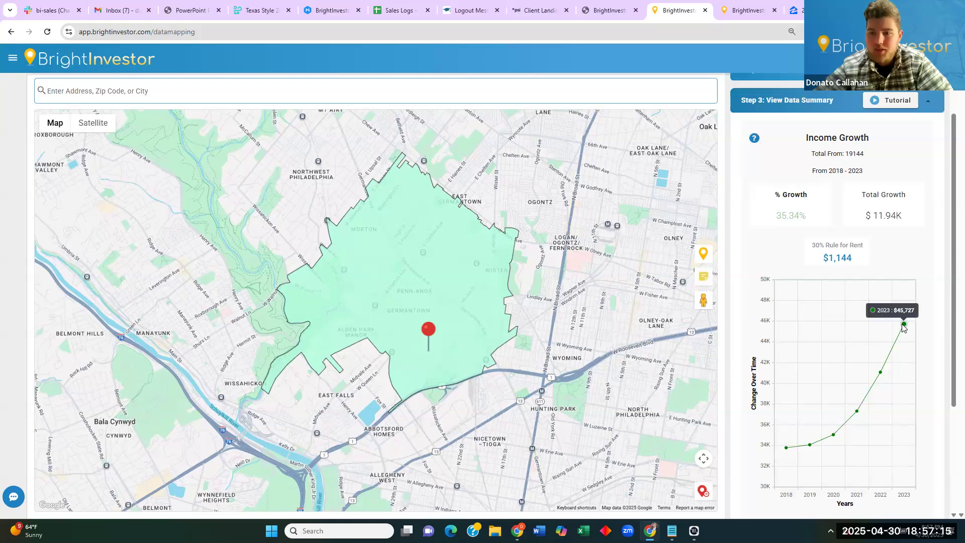
pyautogui.scroll(1, 782, 258)
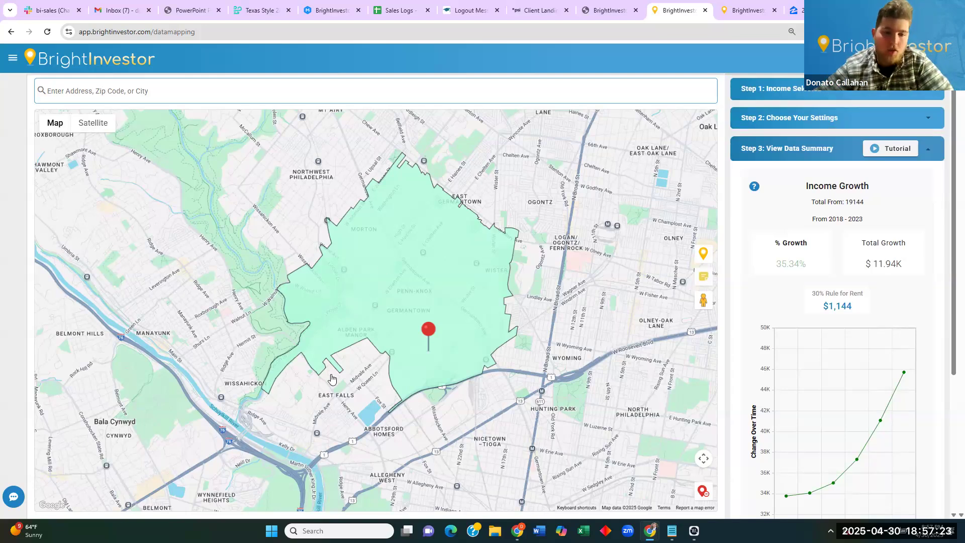
pyautogui.click(829, 91)
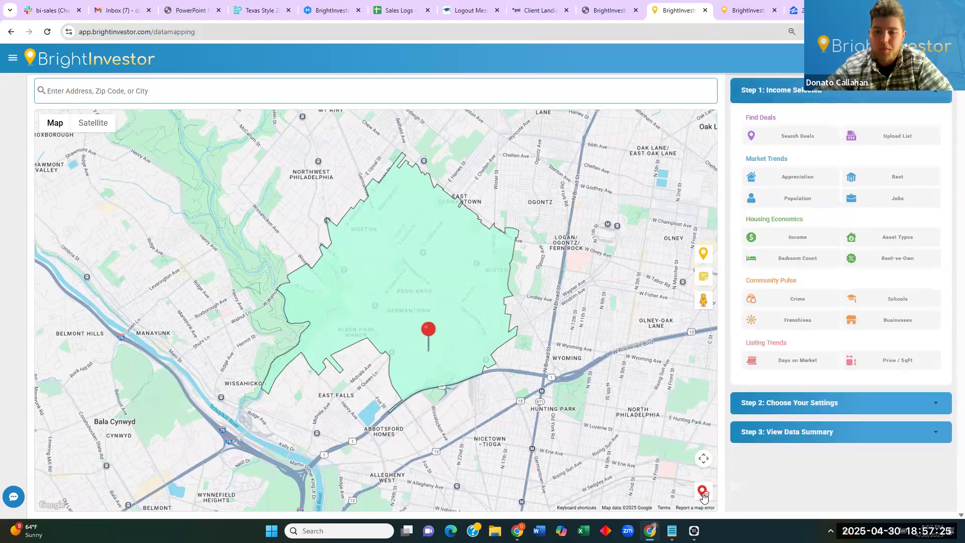
# Clear the Germantown income overlay and close two extra browser tabs.
pyautogui.click(702, 493)
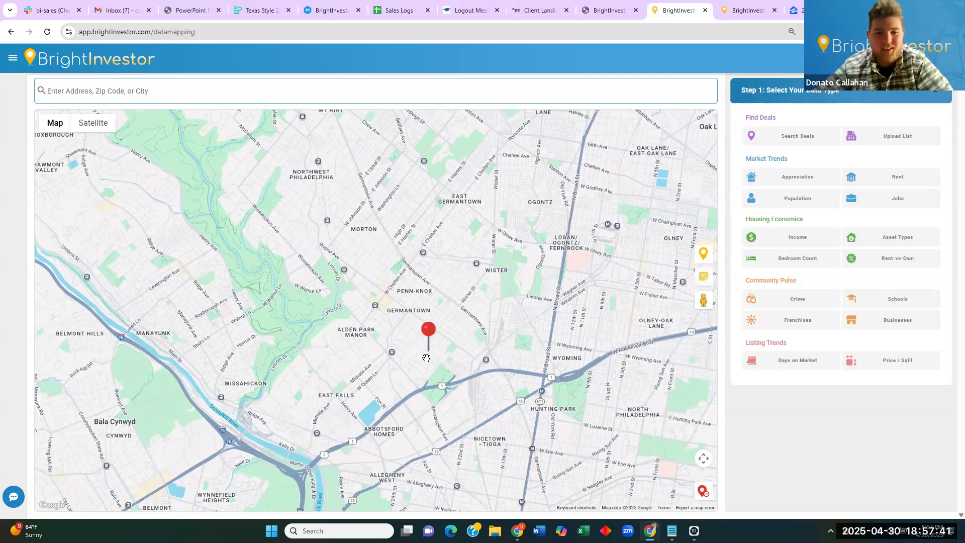
pyautogui.moveTo(510, 401); pyautogui.dragTo(501, 355)
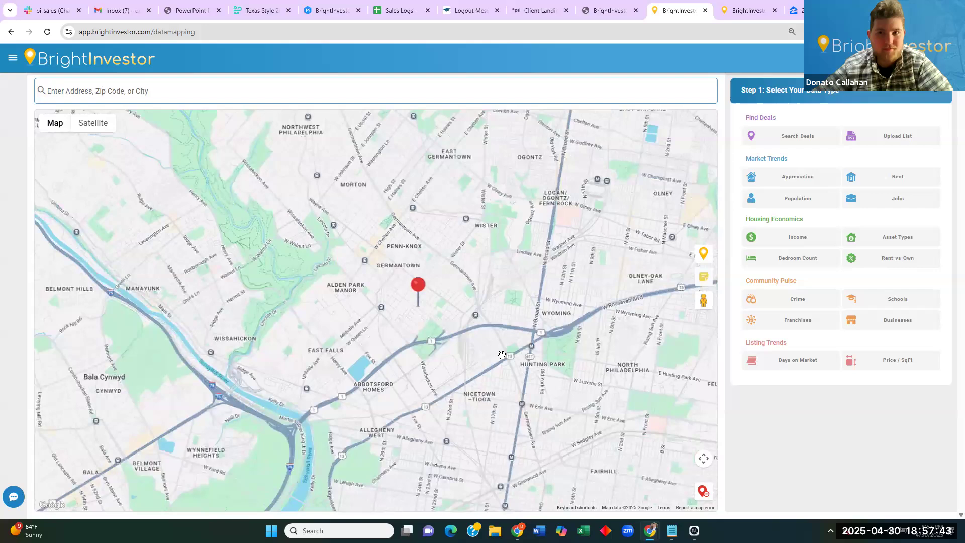
pyautogui.click(775, 10)
pyautogui.click(774, 10)
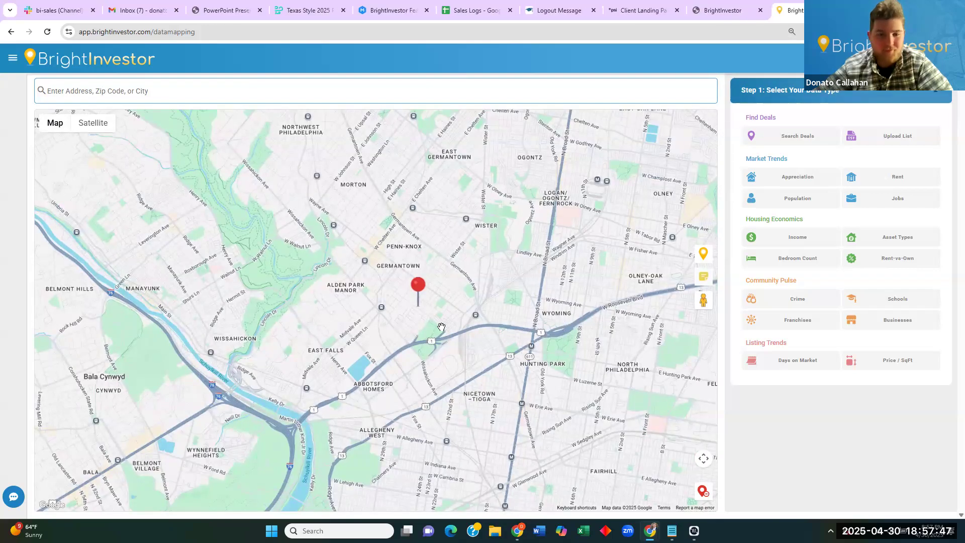
# Zoom the map in to house level around the pinned Morris St property.
pyautogui.scroll(-3, 441, 328)
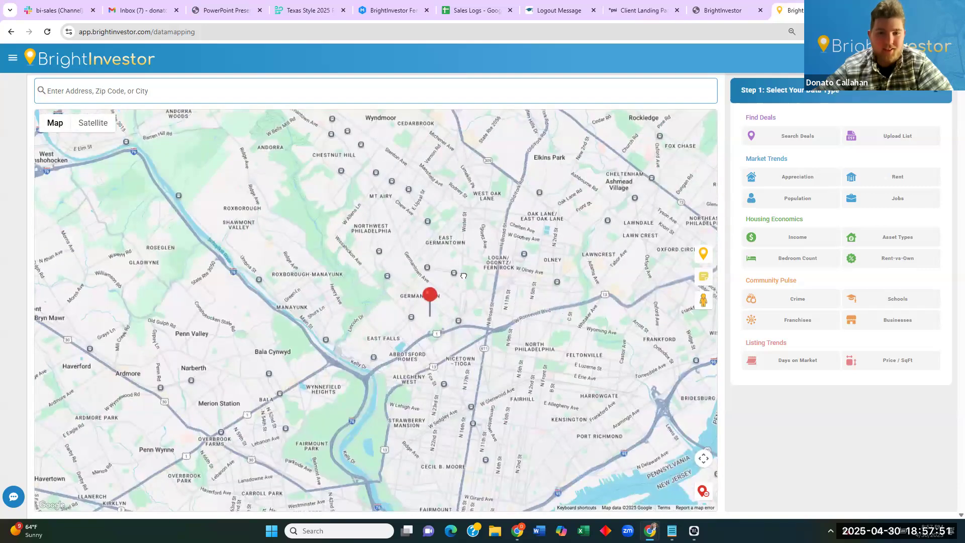
pyautogui.moveTo(463, 275); pyautogui.dragTo(440, 295)
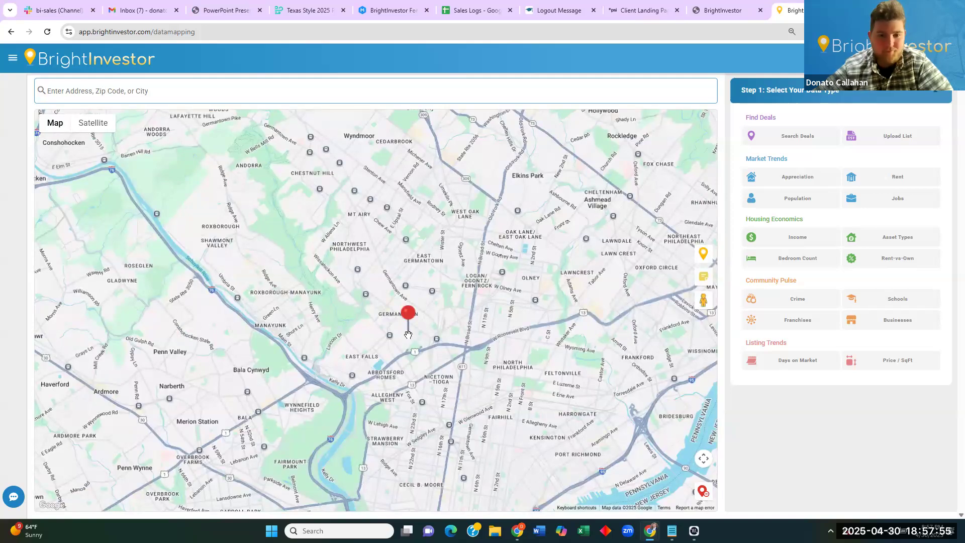
pyautogui.scroll(5, 408, 334)
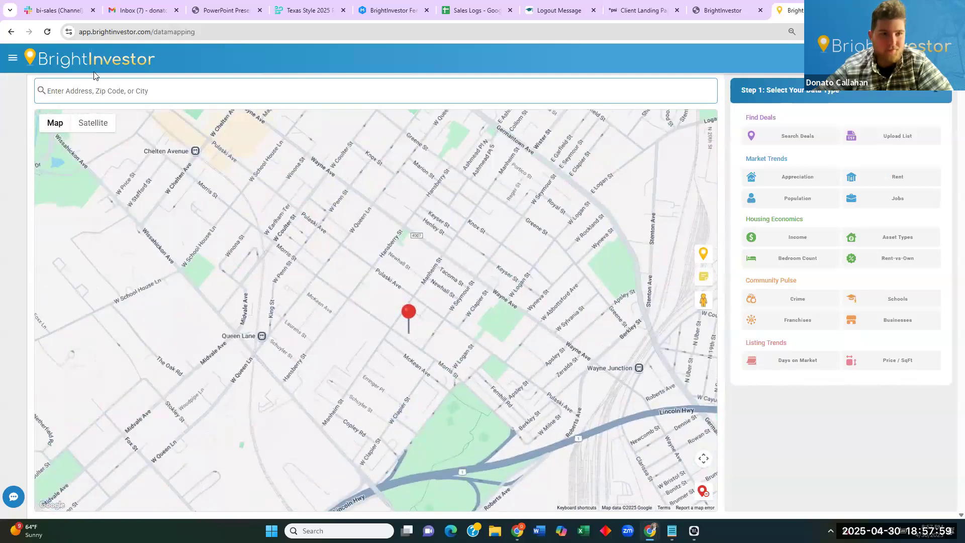
pyautogui.scroll(2, 246, 251)
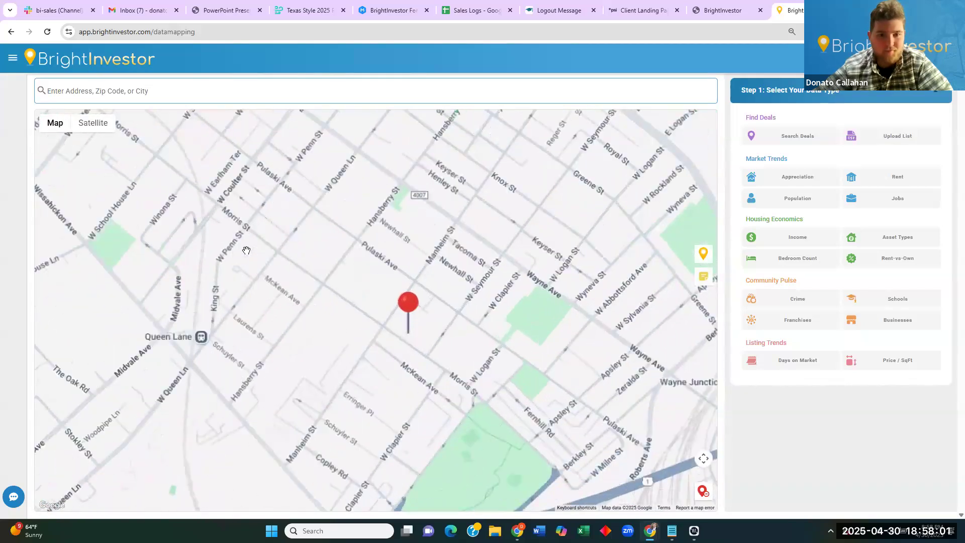
pyautogui.scroll(1, 409, 333)
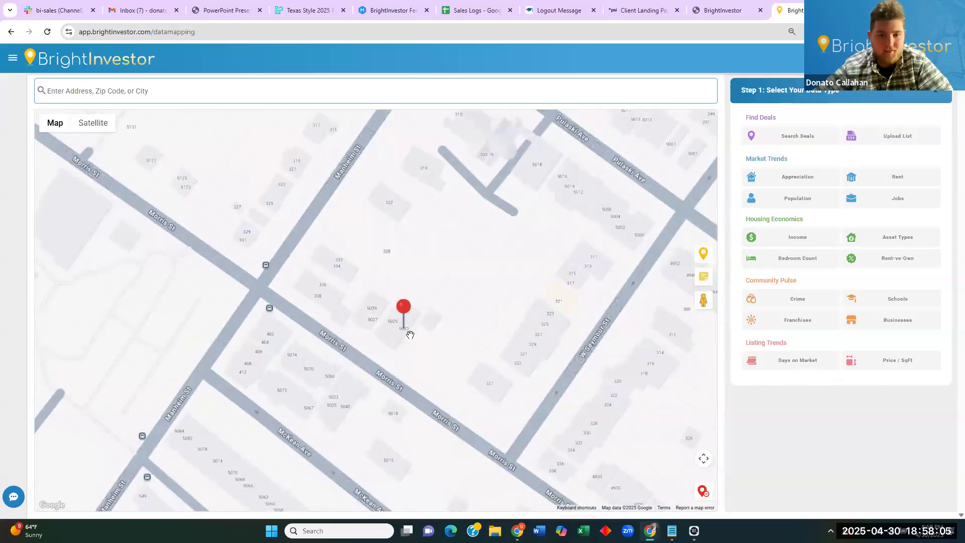
pyautogui.moveTo(703, 300); pyautogui.dragTo(374, 367)
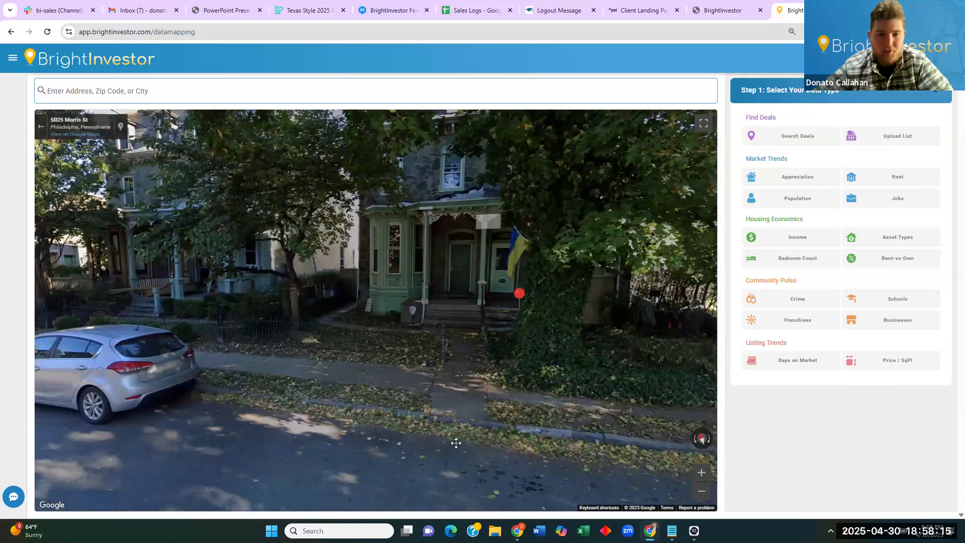
pyautogui.click(454, 441)
pyautogui.click(433, 348)
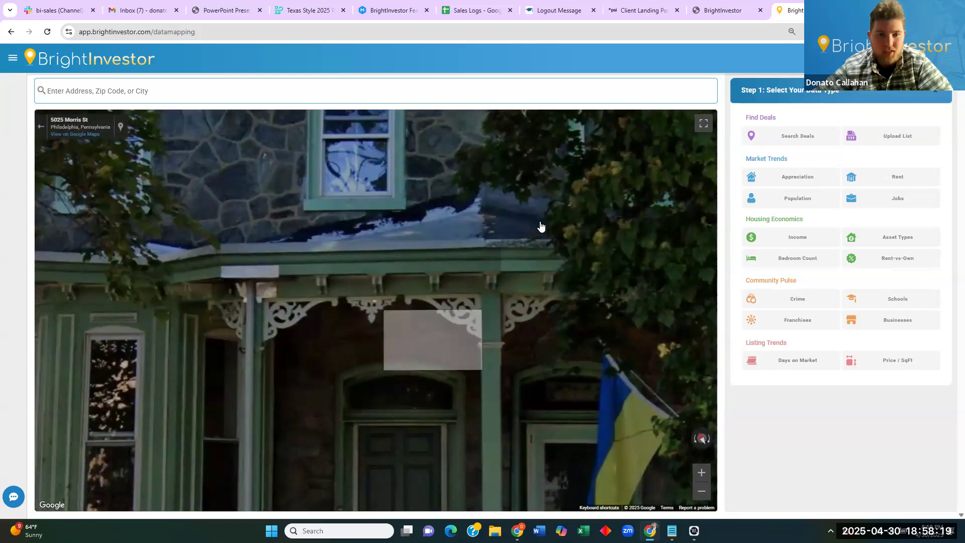
pyautogui.scroll(-3, 422, 371)
pyautogui.scroll(-4, 422, 372)
pyautogui.moveTo(186, 395); pyautogui.dragTo(696, 256)
pyautogui.moveTo(233, 310); pyautogui.dragTo(321, 310)
pyautogui.scroll(5, 321, 310)
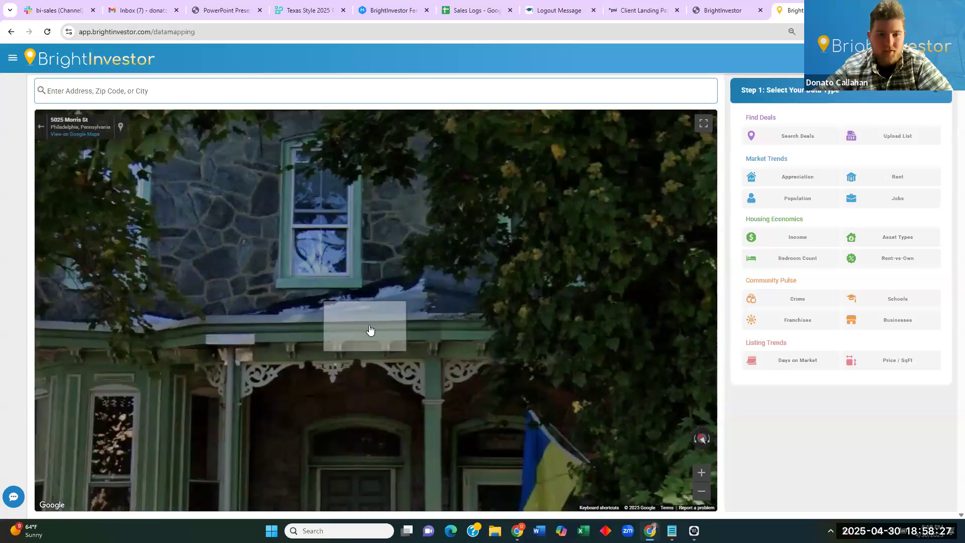
pyautogui.scroll(1, 339, 301)
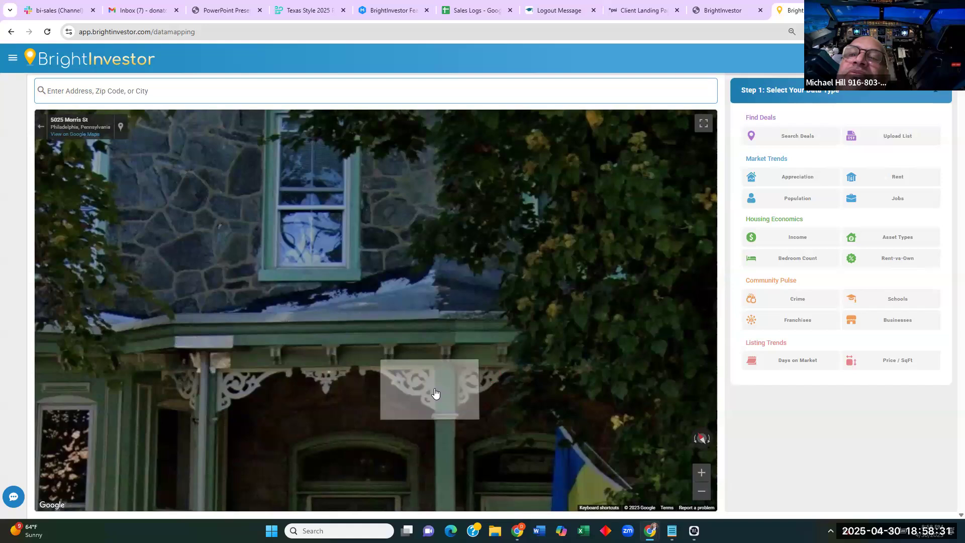
pyautogui.moveTo(441, 203); pyautogui.dragTo(506, 351)
pyautogui.scroll(-5, 484, 243)
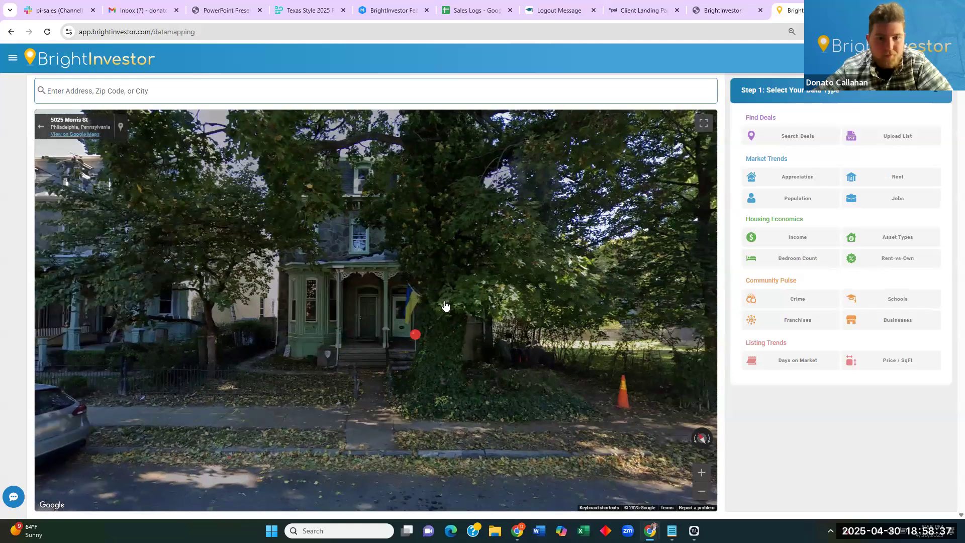
pyautogui.click(445, 304)
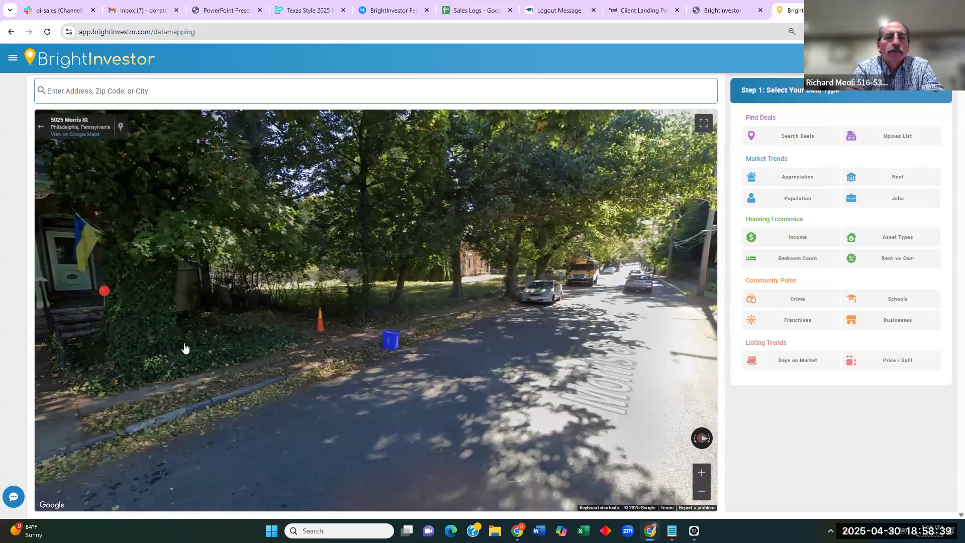
pyautogui.click(154, 346)
pyautogui.click(242, 369)
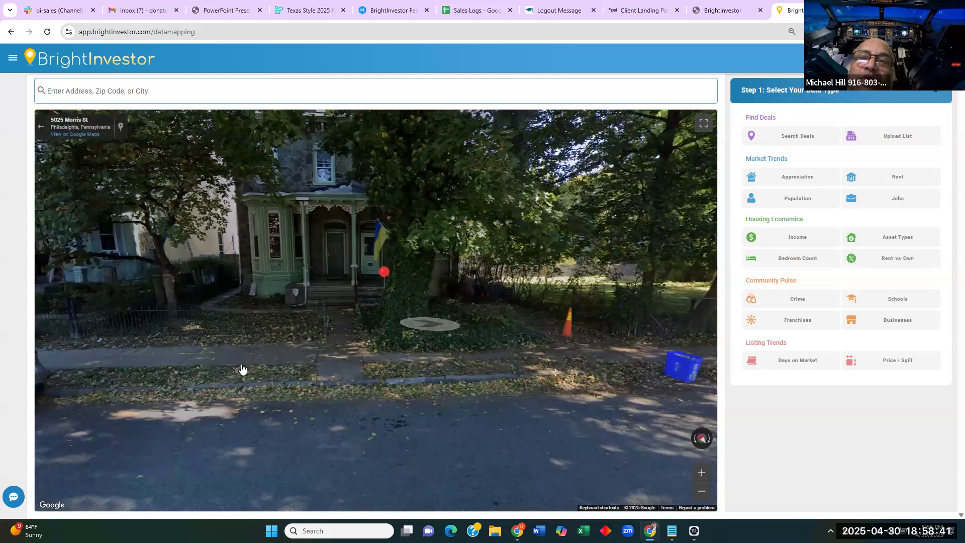
pyautogui.click(238, 374)
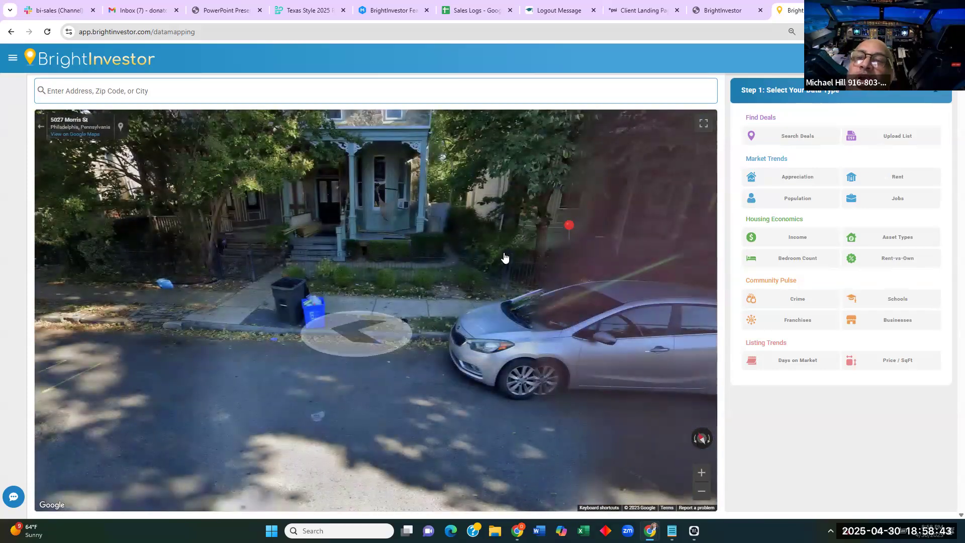
pyautogui.click(305, 317)
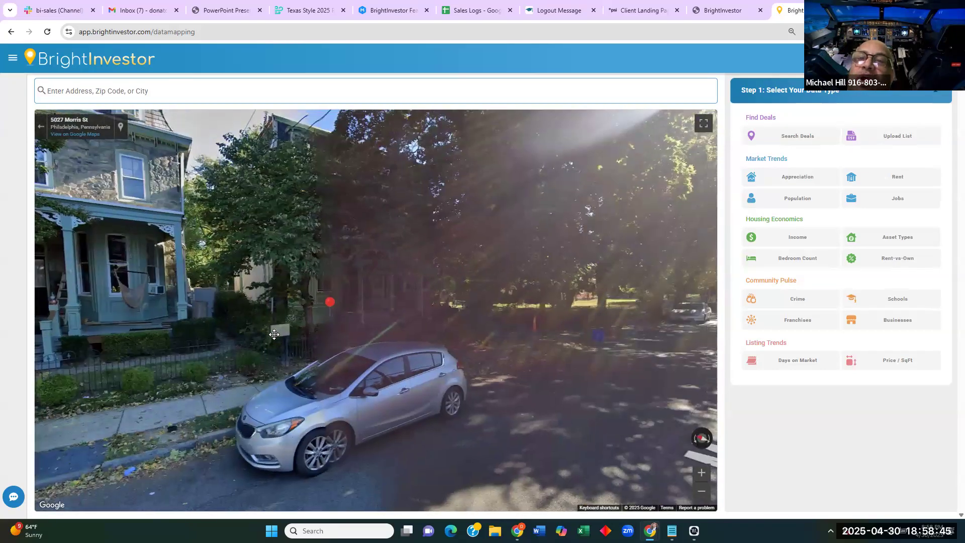
pyautogui.moveTo(275, 330); pyautogui.dragTo(544, 356)
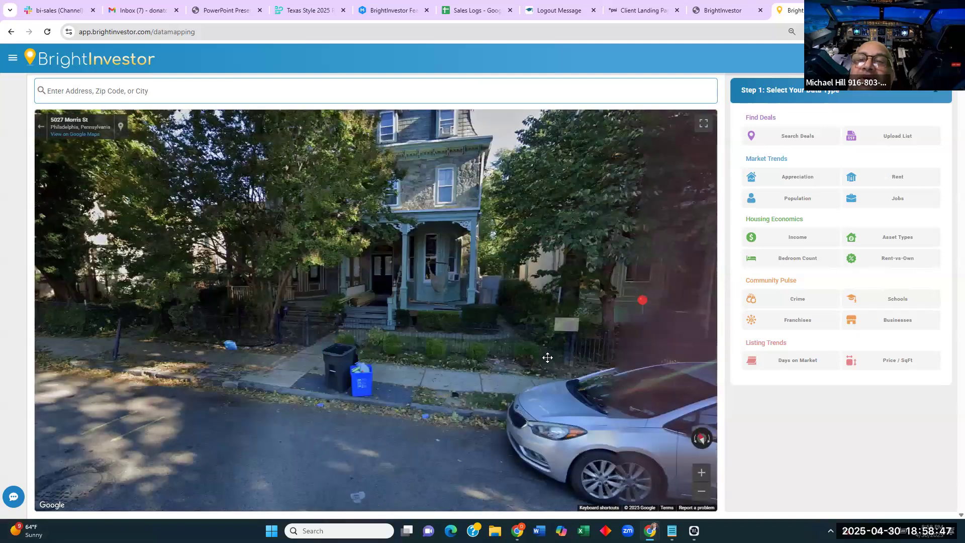
pyautogui.moveTo(534, 405); pyautogui.dragTo(308, 243)
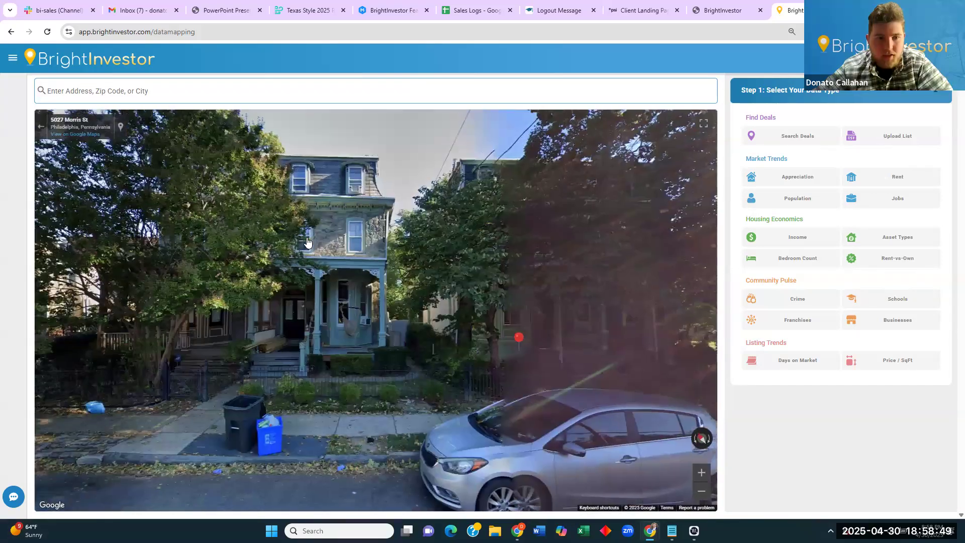
pyautogui.scroll(5, 332, 216)
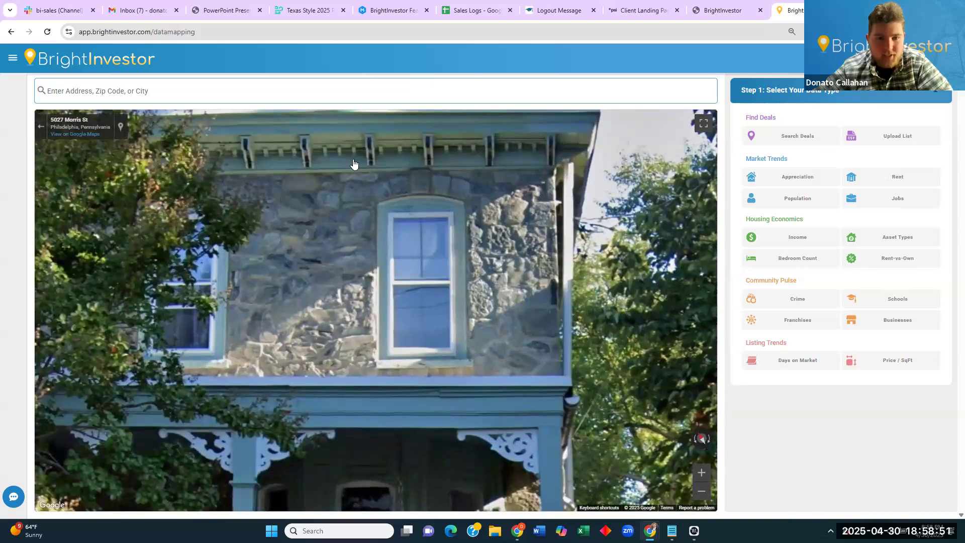
pyautogui.scroll(-5, 430, 315)
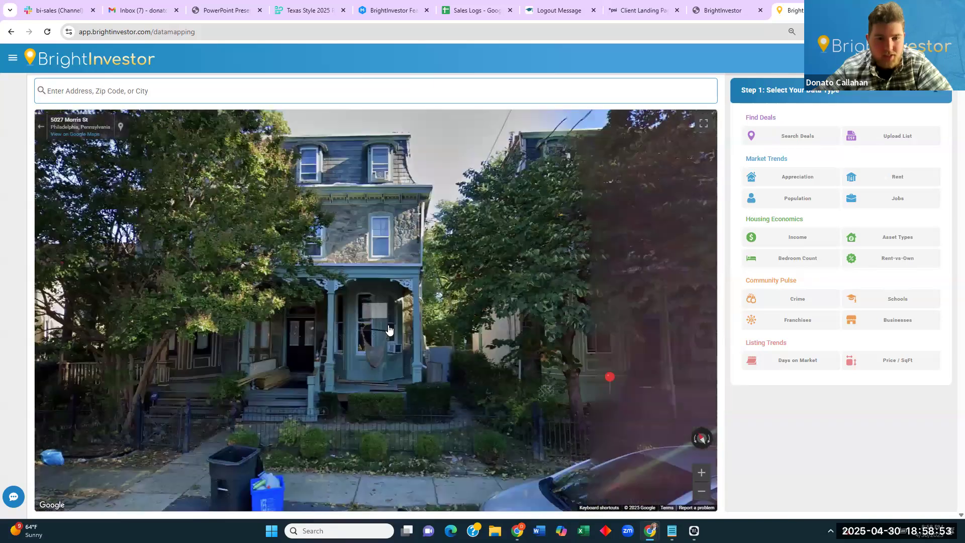
pyautogui.scroll(4, 352, 125)
pyautogui.scroll(-6, 352, 126)
pyautogui.moveTo(93, 231); pyautogui.dragTo(110, 235)
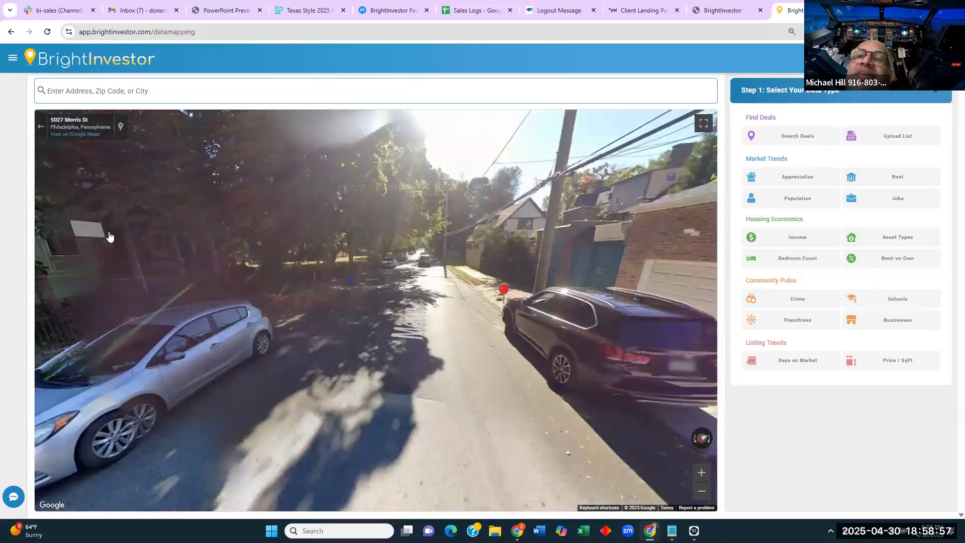
pyautogui.moveTo(591, 348); pyautogui.dragTo(165, 429)
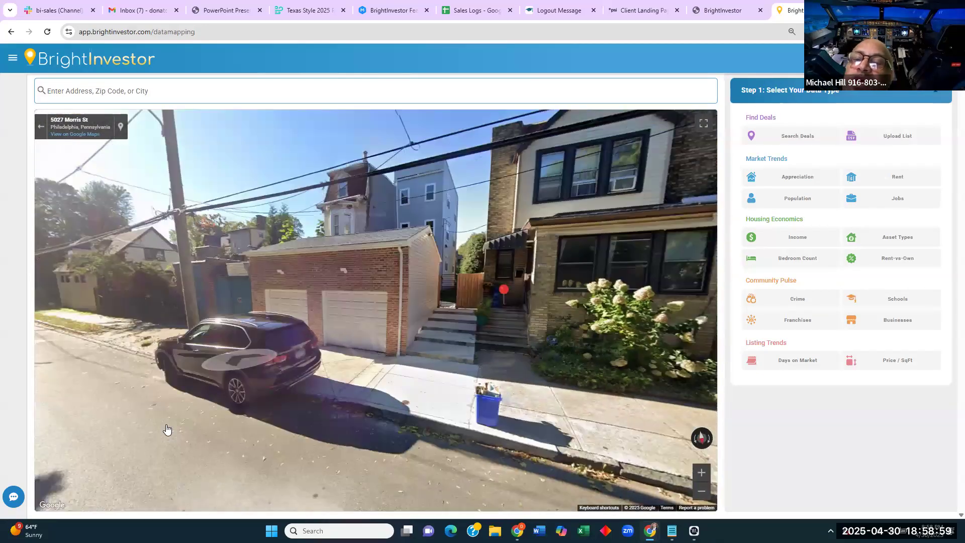
pyautogui.moveTo(568, 359); pyautogui.dragTo(649, 331)
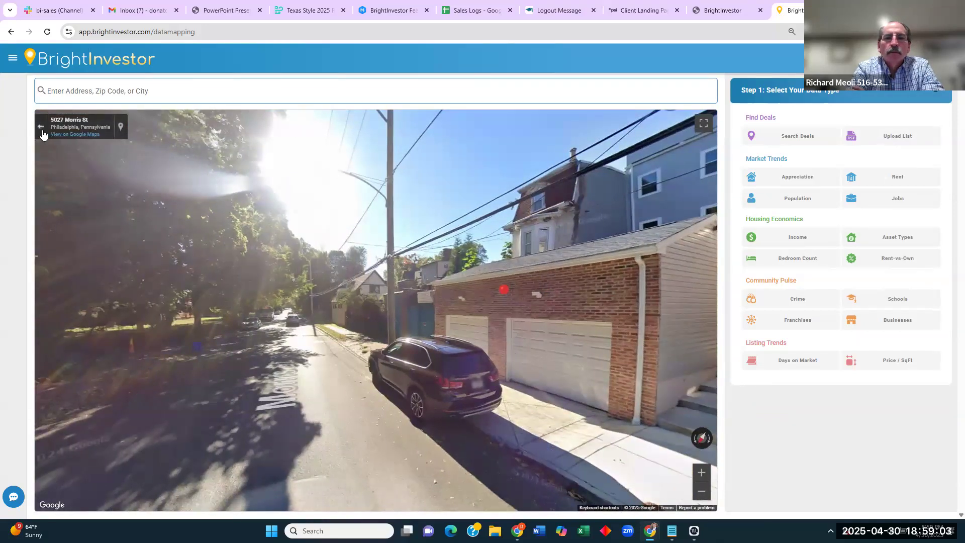
# Leave Street View, check the nearby school in satellite view, then pick Appreciation on the road map.
pyautogui.click(41, 128)
pyautogui.scroll(-2, 386, 308)
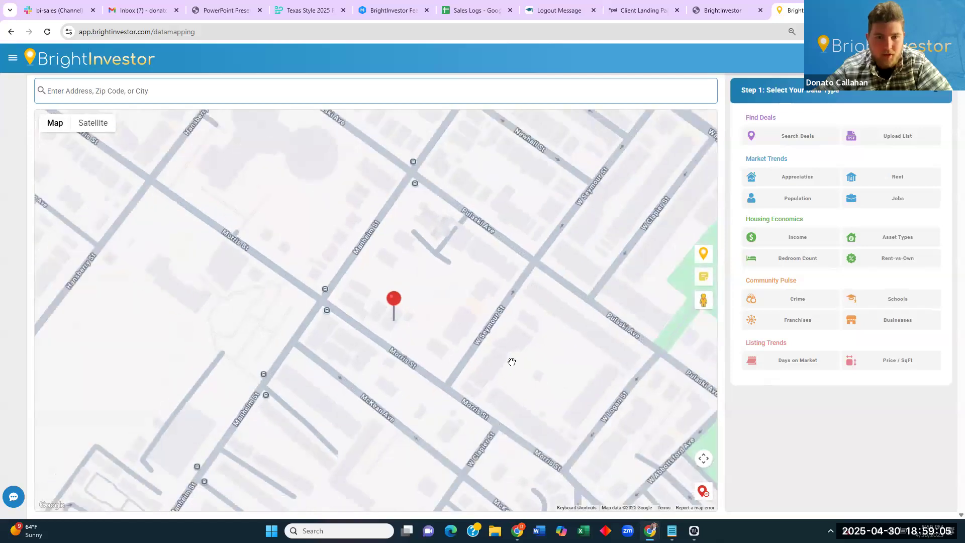
pyautogui.click(97, 129)
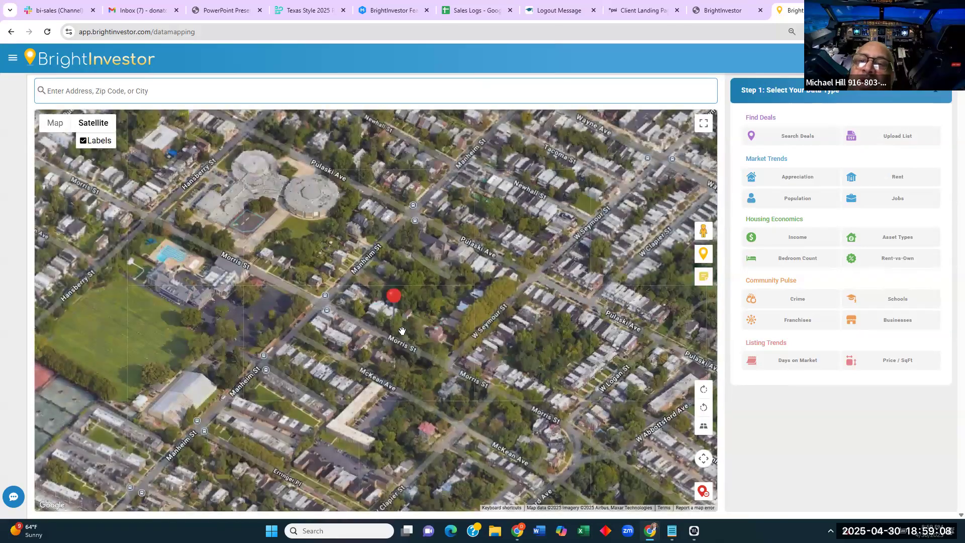
pyautogui.scroll(1, 400, 322)
pyautogui.moveTo(390, 269); pyautogui.dragTo(653, 454)
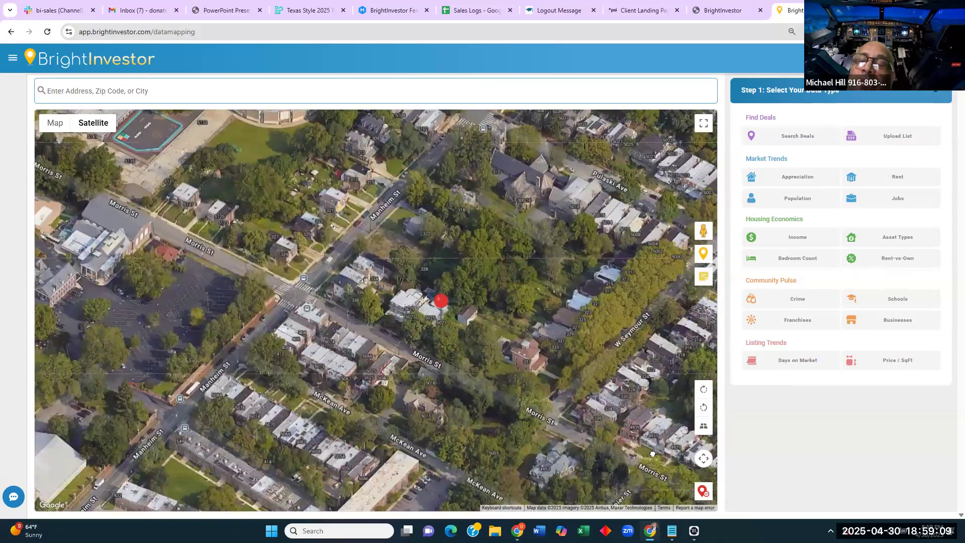
pyautogui.scroll(1, 395, 254)
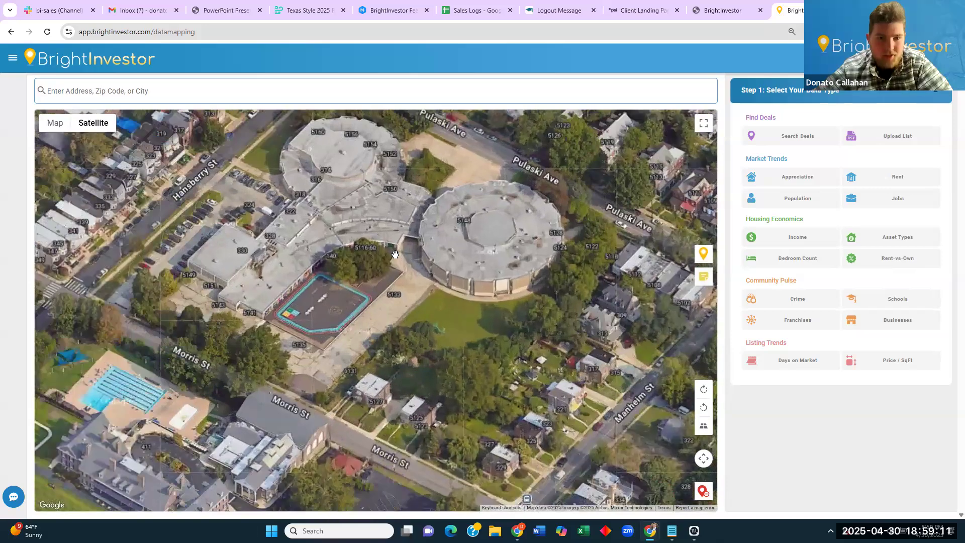
pyautogui.scroll(-2, 395, 255)
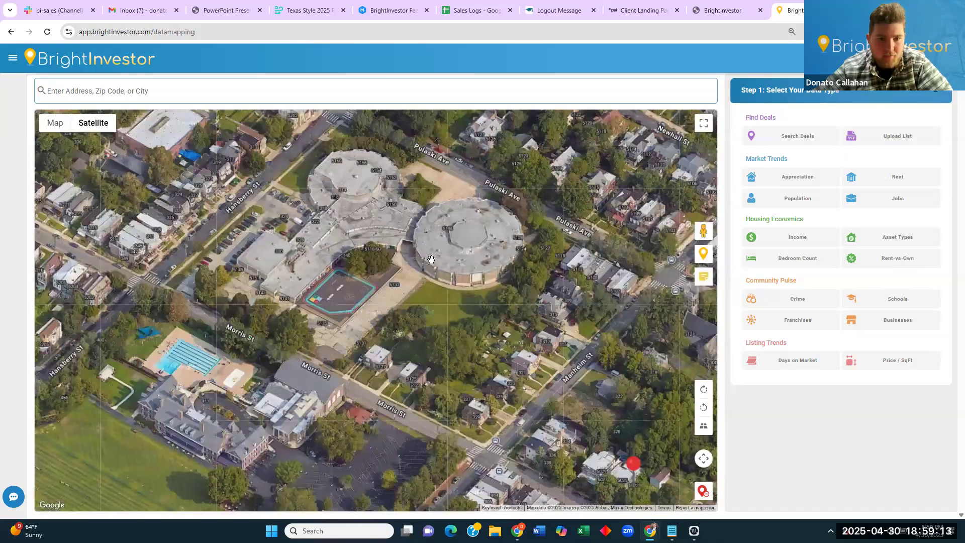
pyautogui.click(55, 125)
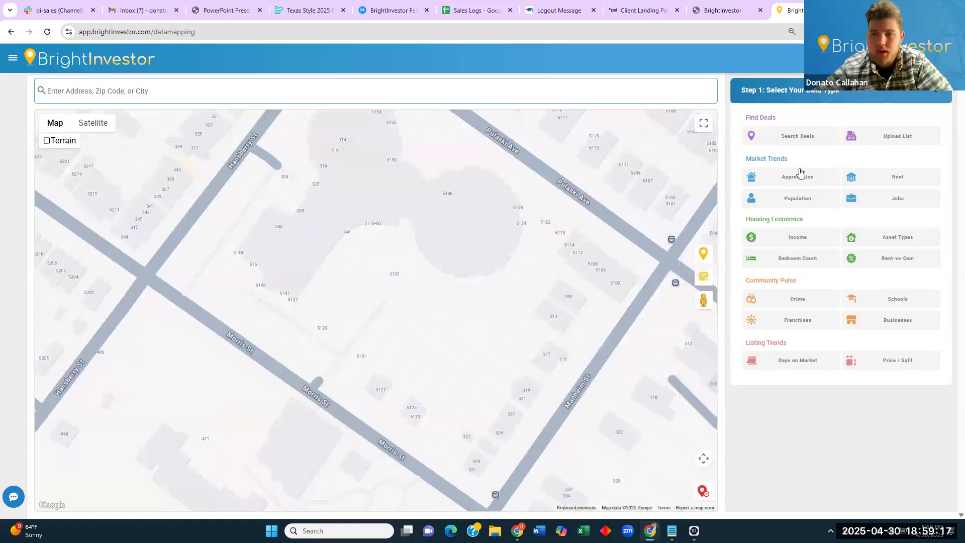
pyautogui.click(799, 176)
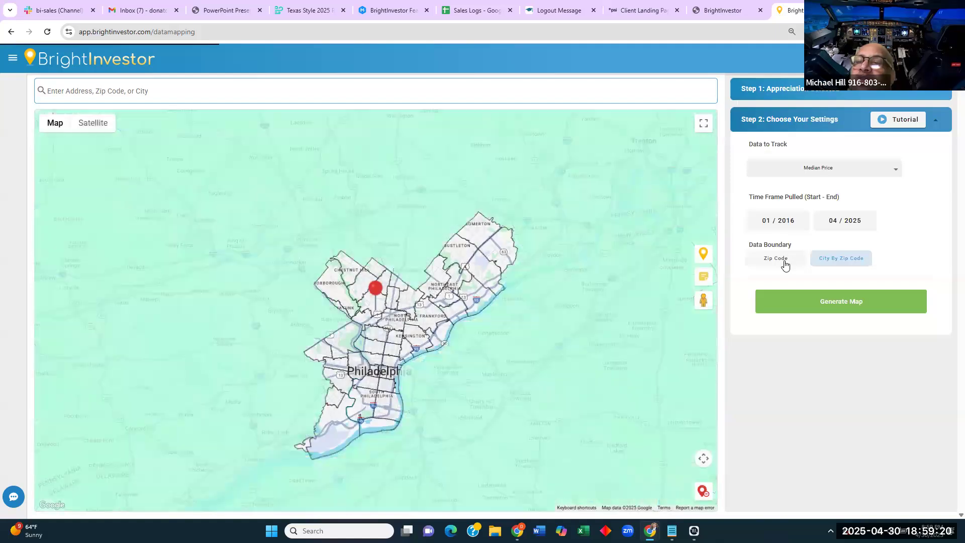
# Generate a median-price appreciation map by zip code and zoom in on 19144.
pyautogui.click(783, 260)
pyautogui.click(851, 328)
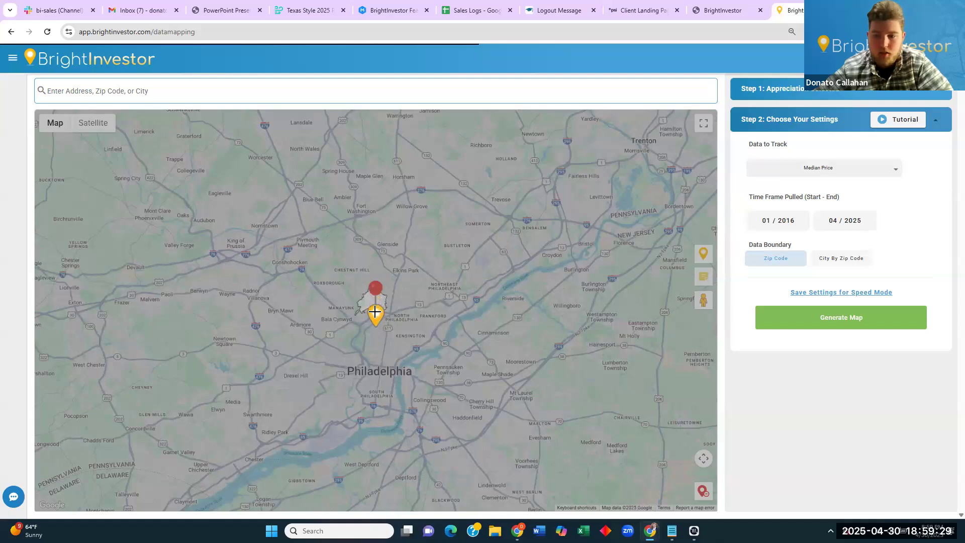
pyautogui.scroll(2, 375, 309)
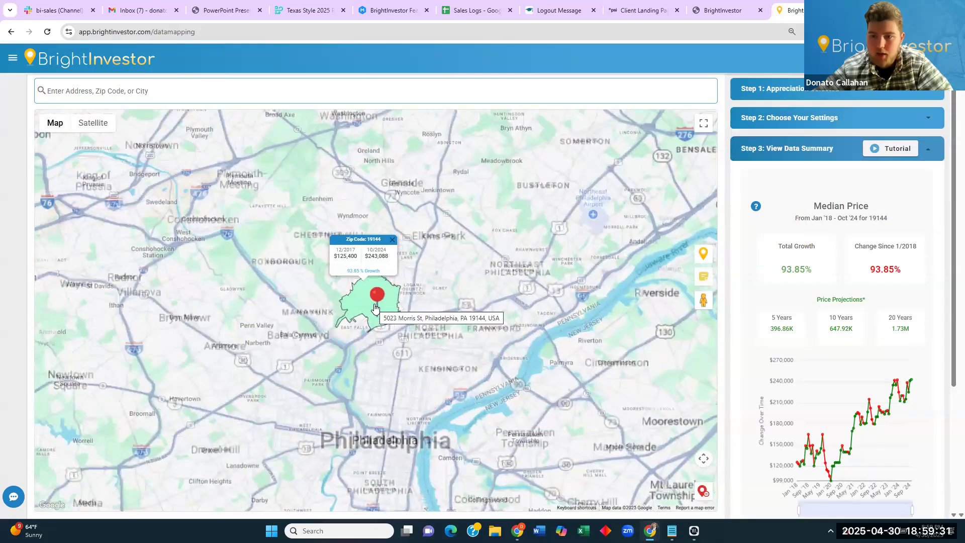
pyautogui.scroll(2, 375, 307)
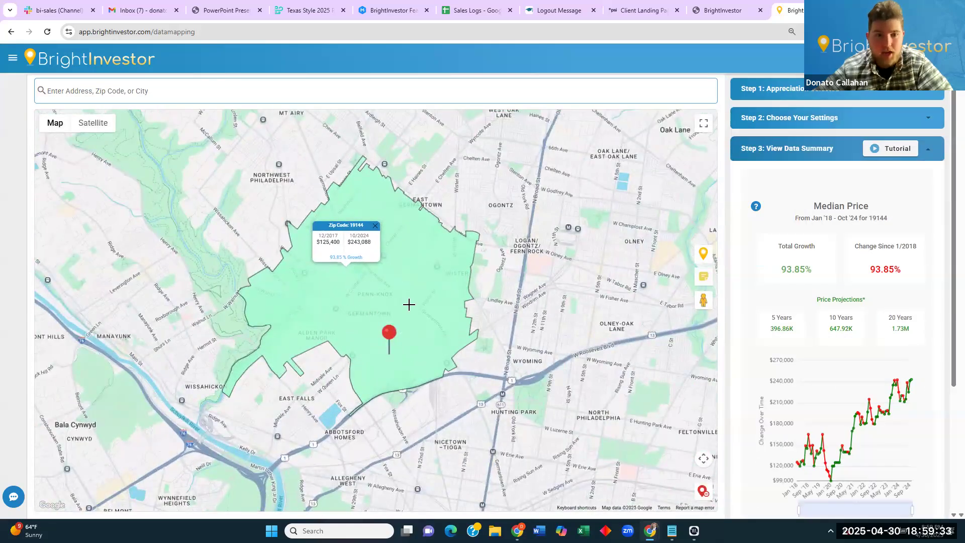
pyautogui.moveTo(950, 221); pyautogui.dragTo(944, 297)
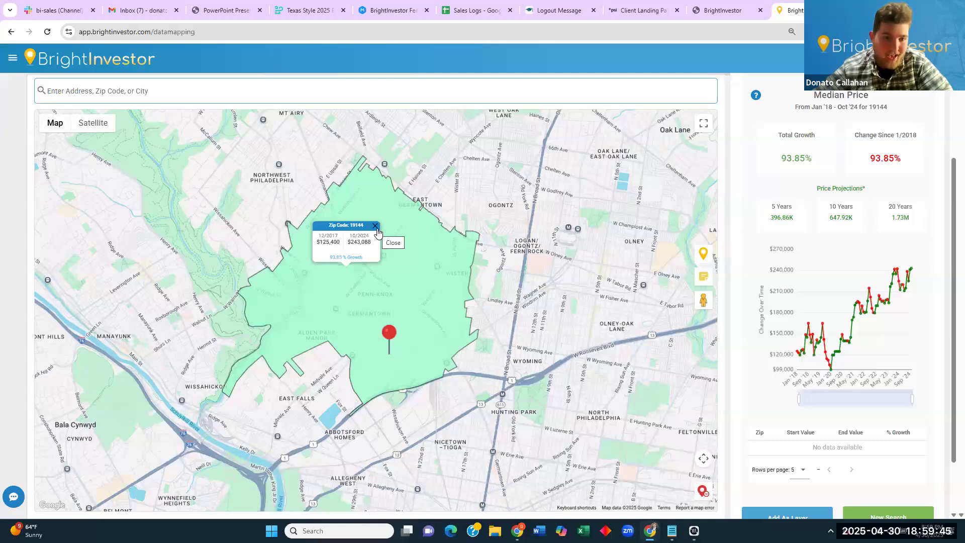
# Review 19144's 93.85% median-price growth, close its popup, and clear the result for a new search.
pyautogui.tripleClick(318, 244)
pyautogui.click(318, 244)
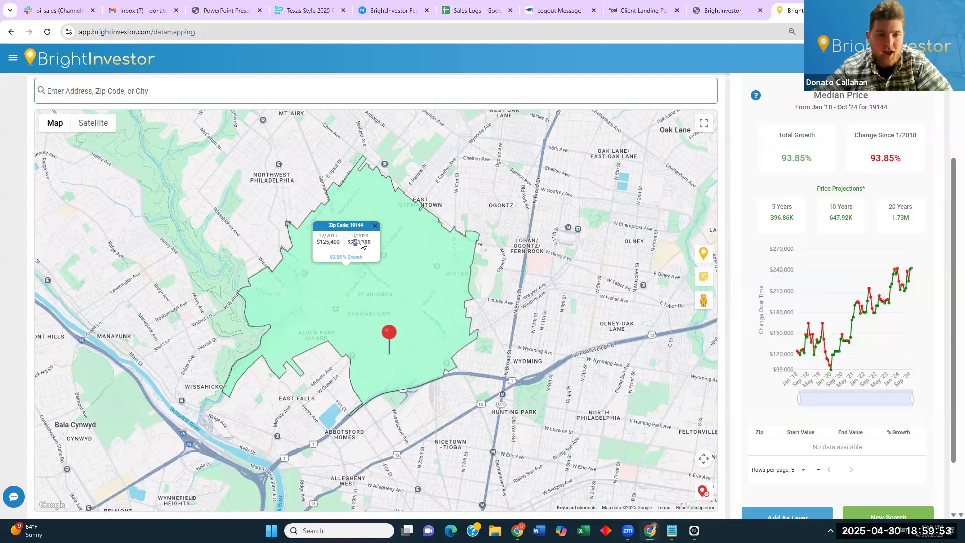
pyautogui.click(375, 226)
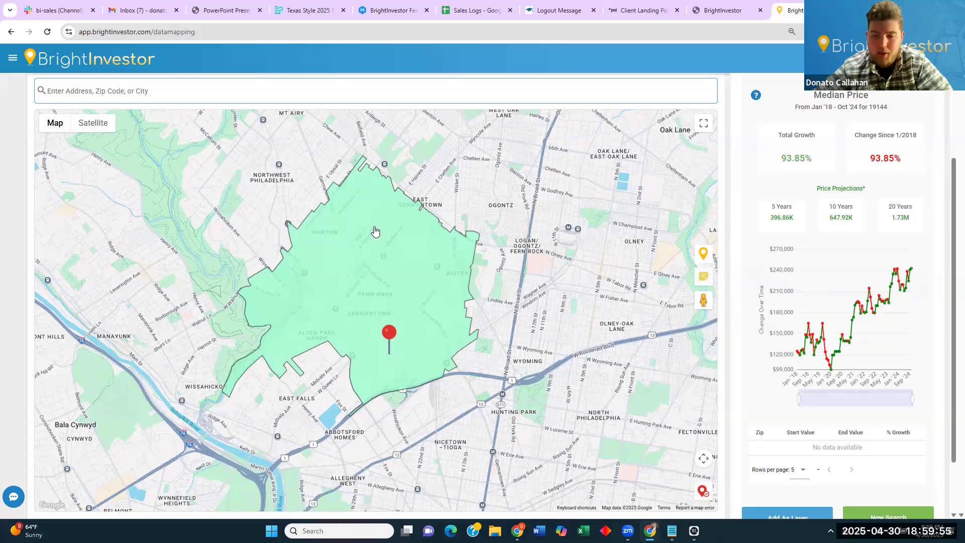
pyautogui.click(702, 491)
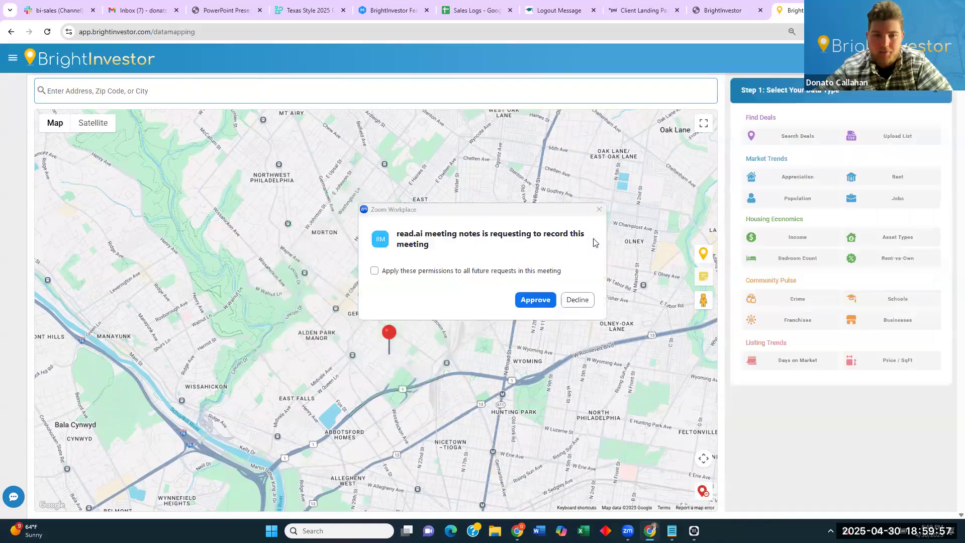
# Dismiss the recording prompt, centre the map on Germantown, and start a Draw Boundary deal search.
pyautogui.click(599, 209)
pyautogui.scroll(-2, 385, 304)
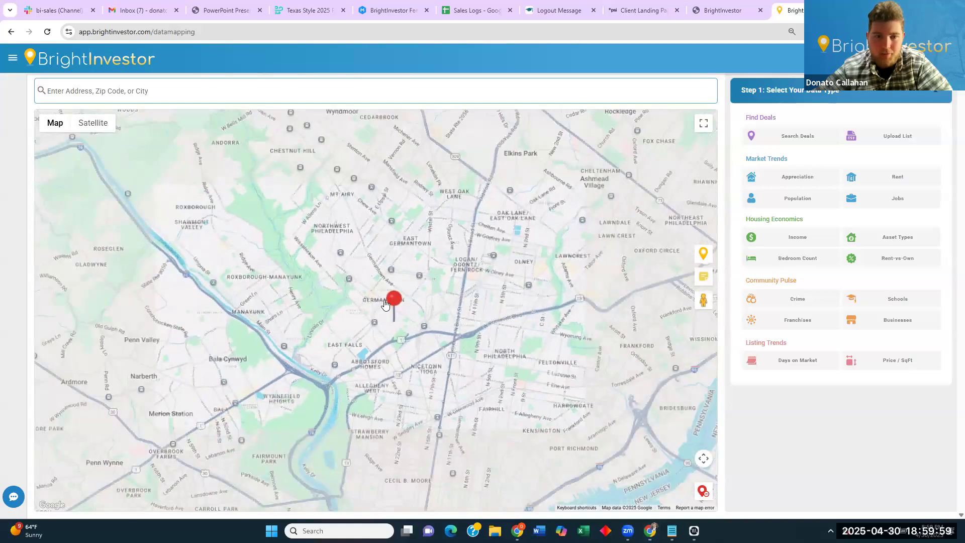
pyautogui.scroll(2, 385, 304)
pyautogui.moveTo(385, 303); pyautogui.dragTo(453, 233)
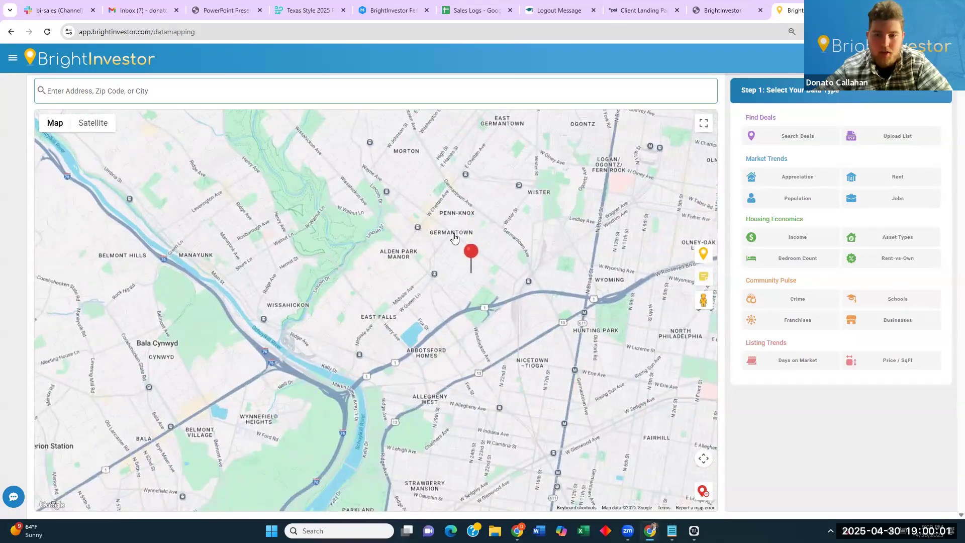
pyautogui.click(790, 137)
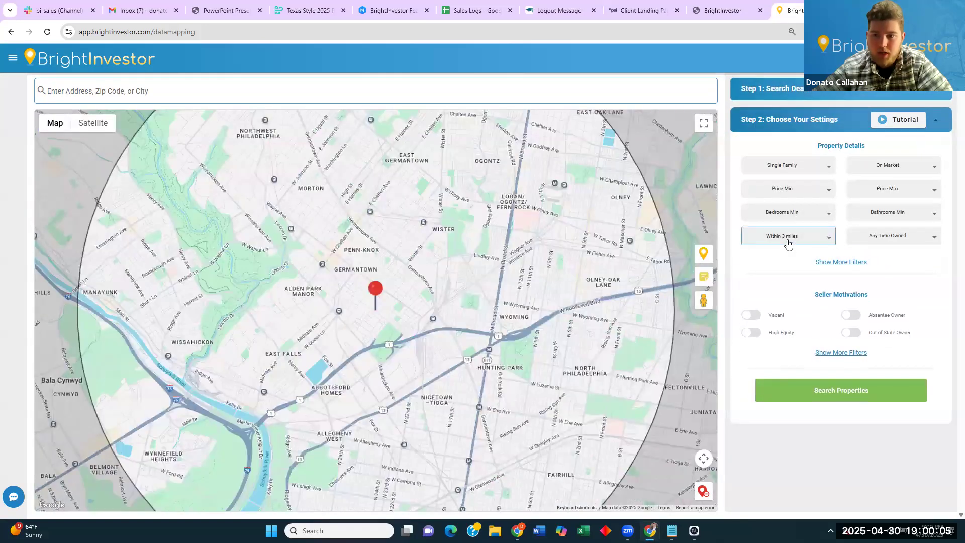
pyautogui.click(788, 244)
pyautogui.click(793, 361)
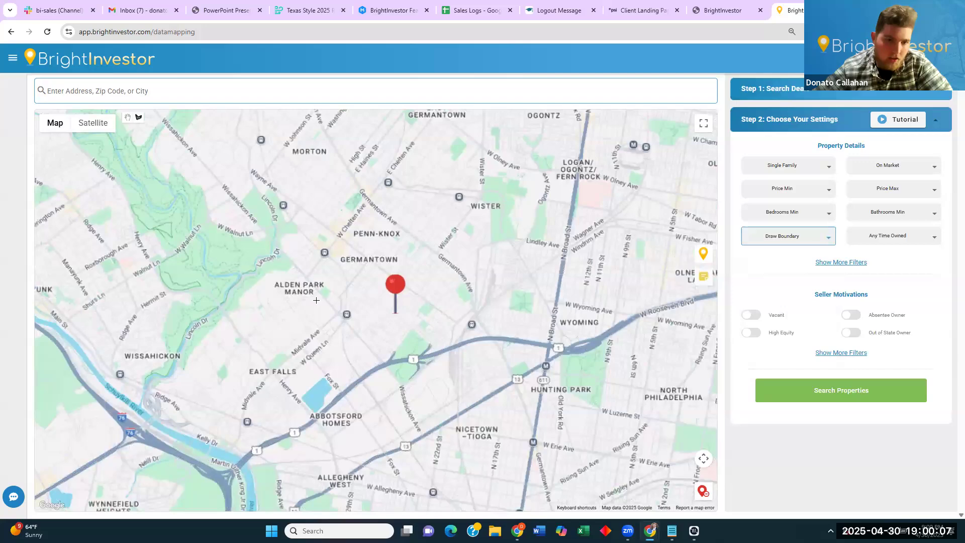
# Draw a four-corner search boundary around East Falls and Alden Park Manor.
pyautogui.scroll(-4, 316, 300)
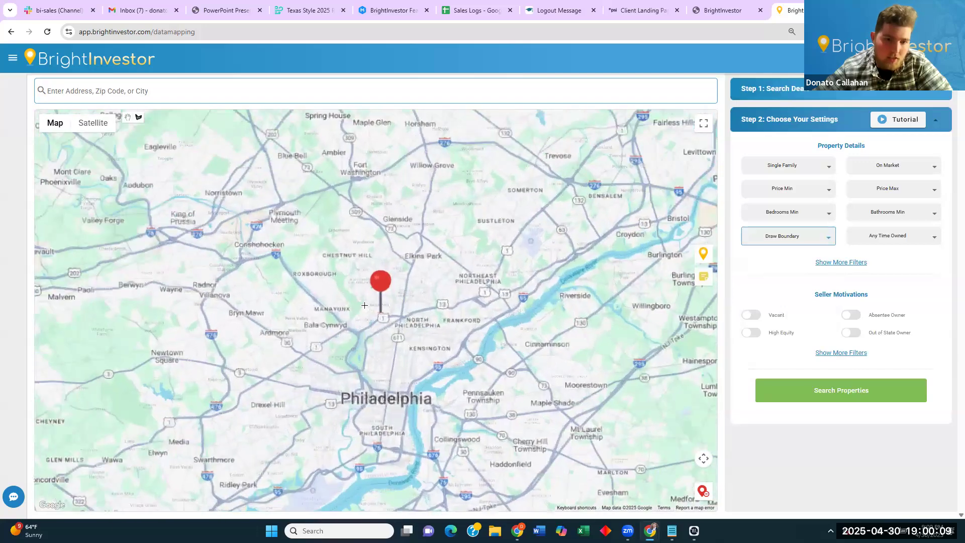
pyautogui.scroll(4, 364, 305)
pyautogui.moveTo(392, 343); pyautogui.dragTo(389, 184)
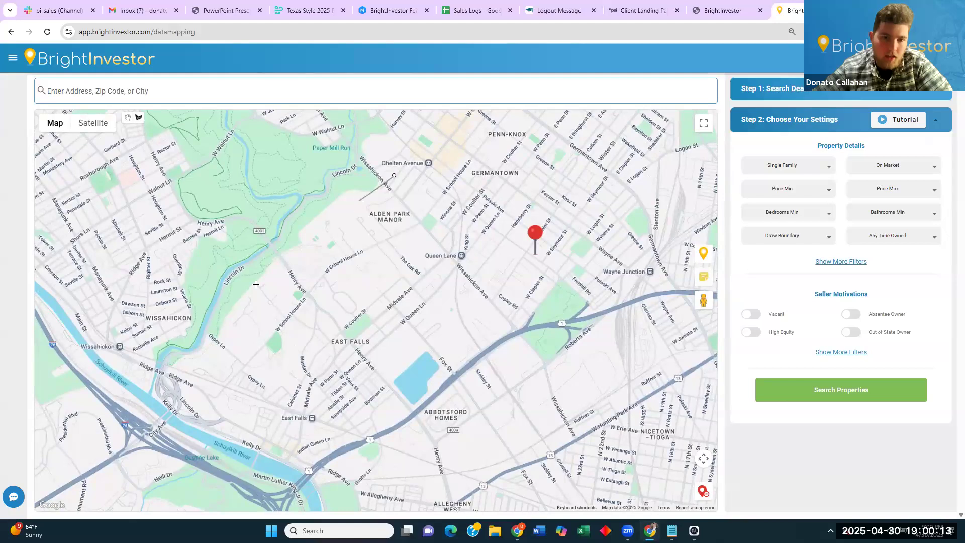
pyautogui.click(227, 310)
pyautogui.click(346, 437)
pyautogui.click(531, 281)
pyautogui.click(394, 175)
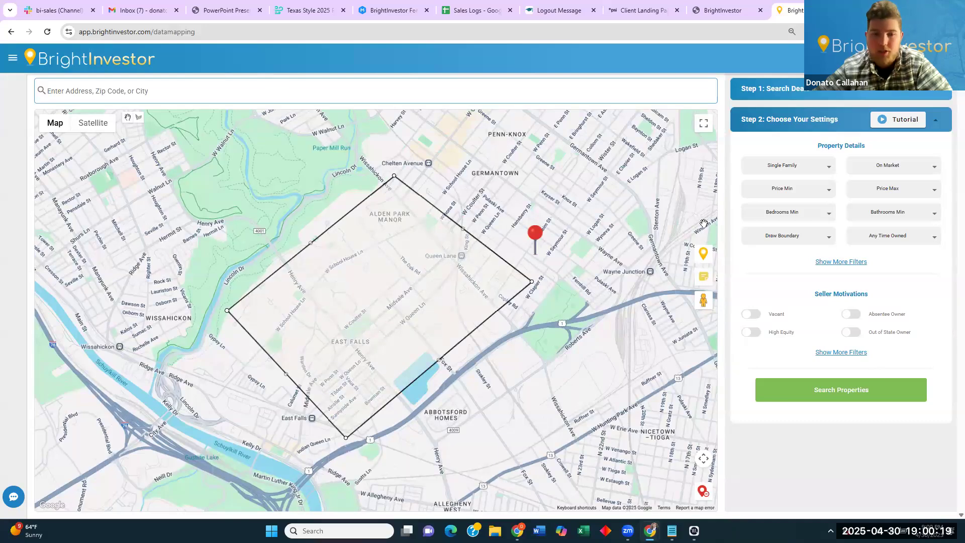
# Refine the boundary by adjusting its top, left and right corners toward the river.
pyautogui.moveTo(562, 173); pyautogui.dragTo(593, 178)
pyautogui.scroll(-2, 364, 322)
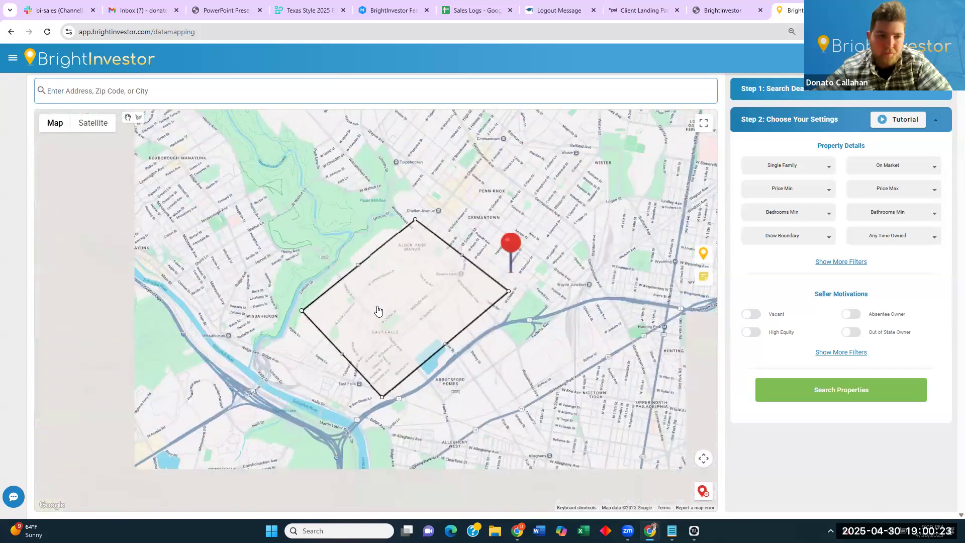
pyautogui.moveTo(374, 315); pyautogui.dragTo(413, 307)
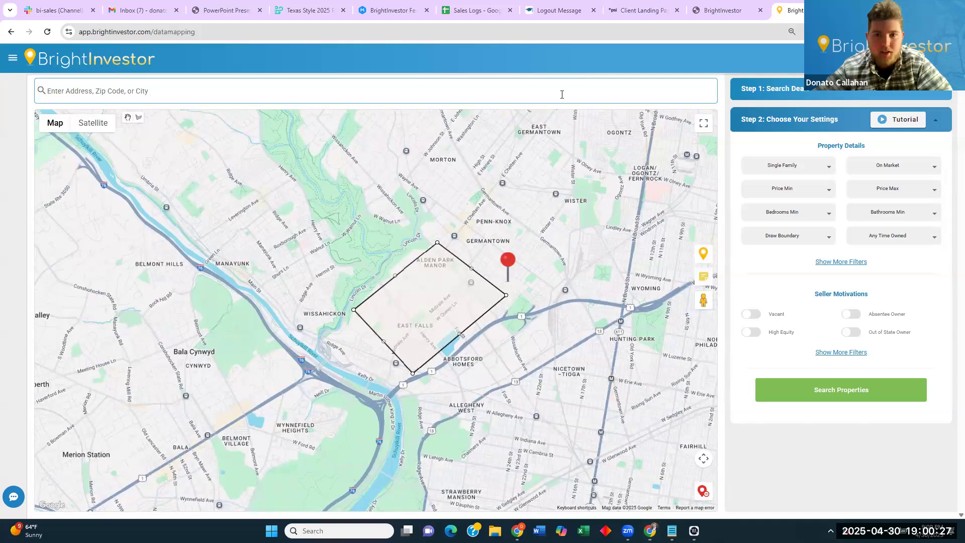
pyautogui.moveTo(440, 247); pyautogui.dragTo(431, 246)
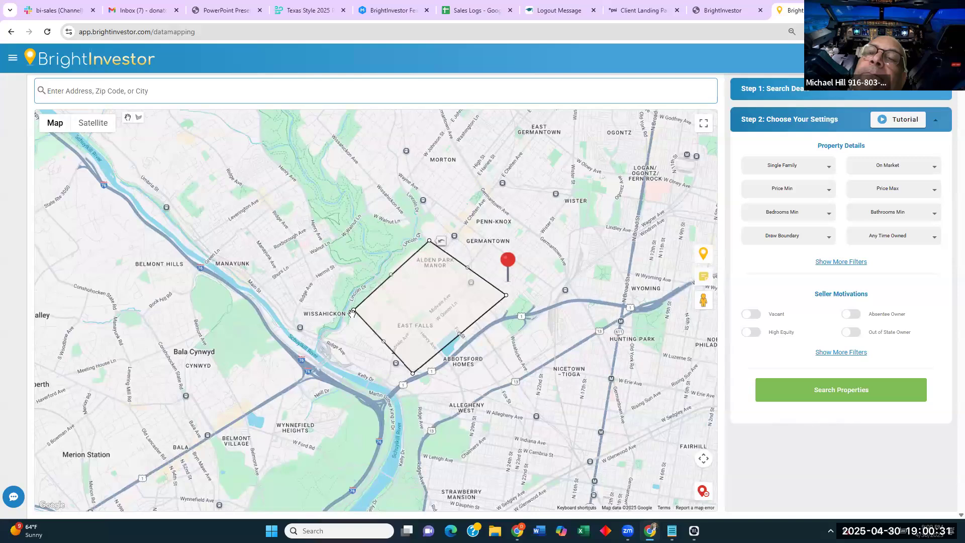
pyautogui.moveTo(354, 311); pyautogui.dragTo(329, 339)
pyautogui.moveTo(432, 246); pyautogui.dragTo(430, 246)
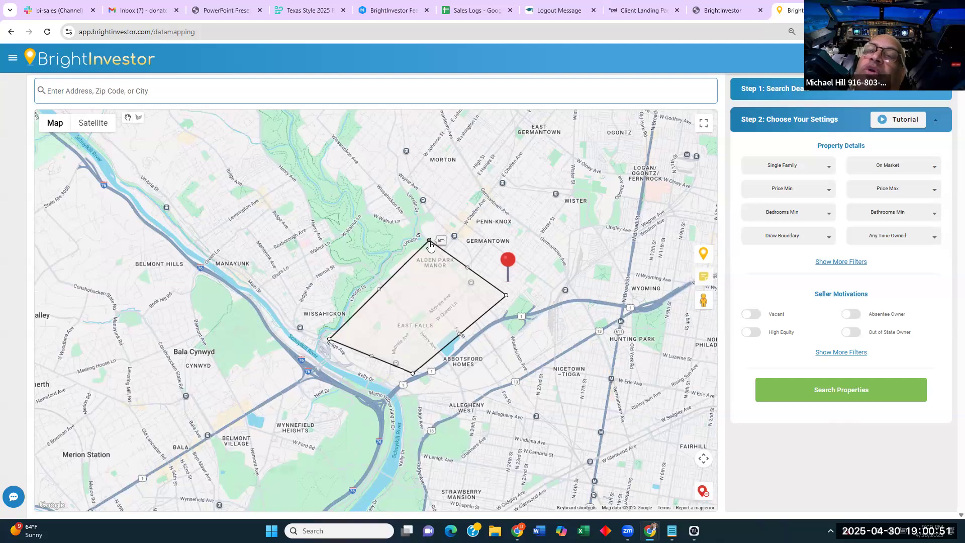
pyautogui.moveTo(413, 378); pyautogui.dragTo(392, 386)
pyautogui.moveTo(326, 339); pyautogui.dragTo(320, 341)
pyautogui.moveTo(491, 306); pyautogui.dragTo(492, 320)
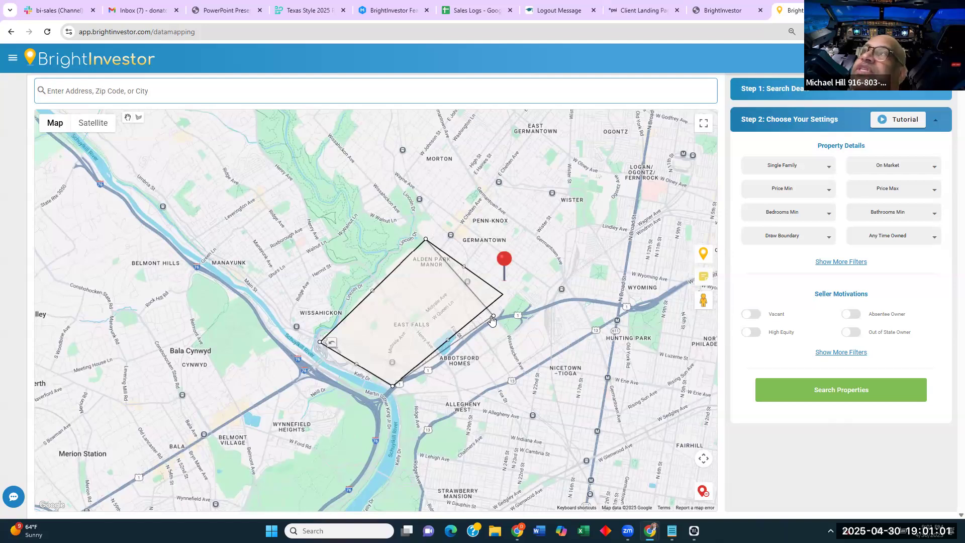